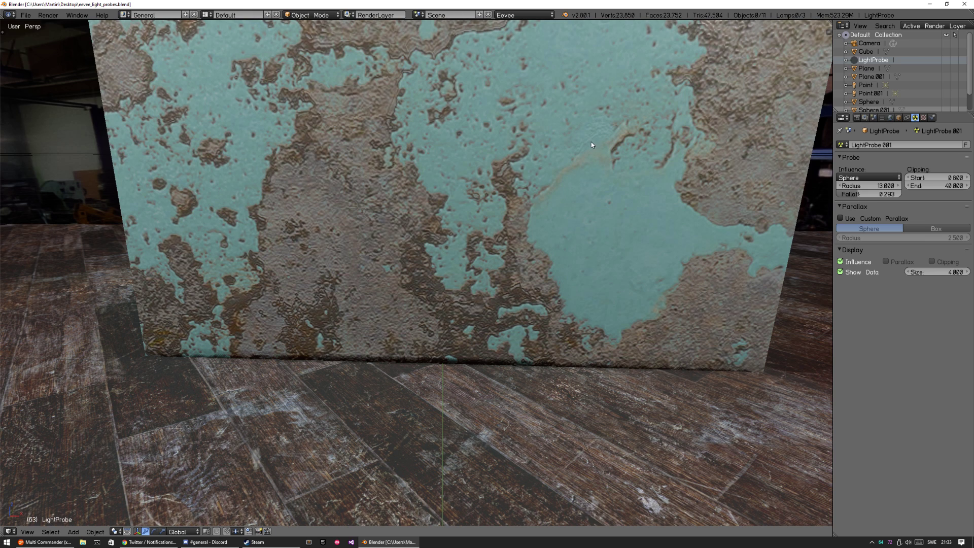
# Step: Turn off Show Data for the existing LightProbe reflection cubemap and deselect everything
pyautogui.keyDown('ctrl'); pyautogui.moveTo(591, 142); pyautogui.dragTo(444, 290, button='middle'); pyautogui.keyUp('ctrl')
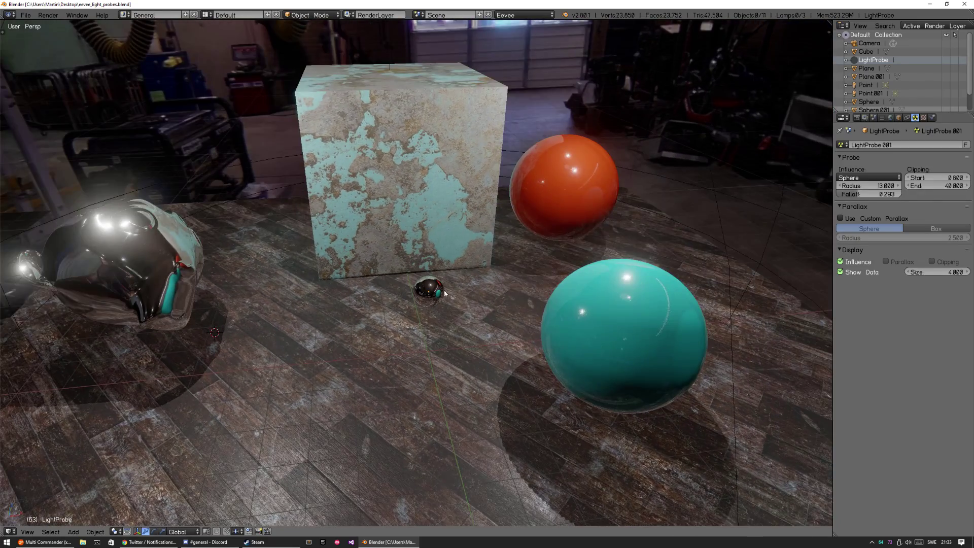
pyautogui.rightClick(445, 293)
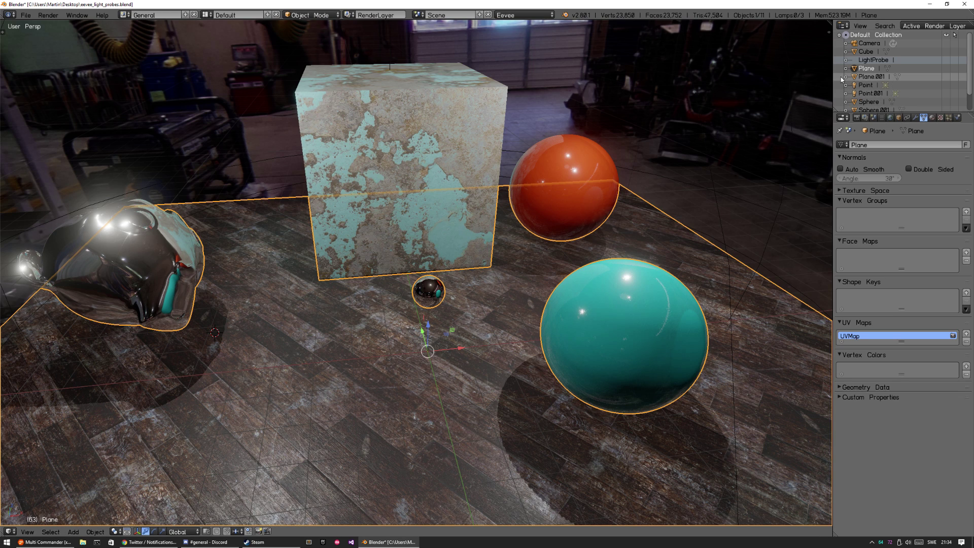
pyautogui.click(868, 60)
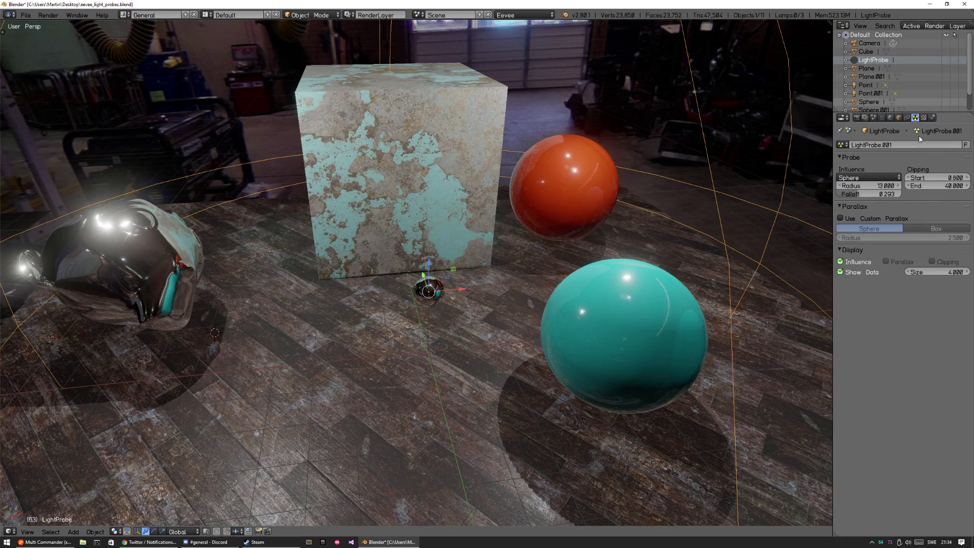
pyautogui.click(863, 269)
pyautogui.press('a')
pyautogui.scroll(-2, 504, 244)
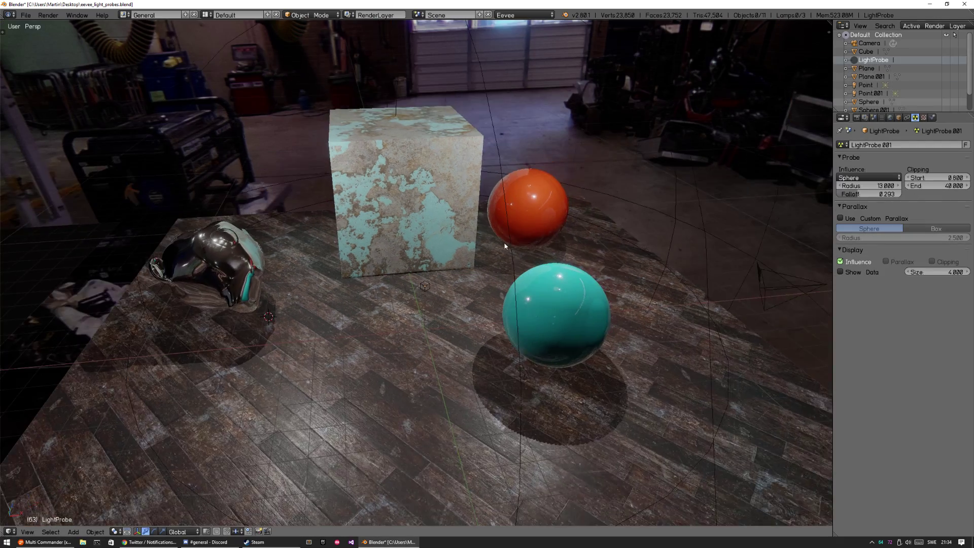
# Step: Examine the cubemap reflections on the wooden floor, cube and spheres from several angles and distances
pyautogui.moveTo(504, 245)
pyautogui.mouseDown(button='middle')
pyautogui.moveTo(482, 252)
pyautogui.moveTo(491, 245)
pyautogui.mouseUp(button='middle')
pyautogui.scroll(3, 482, 249)
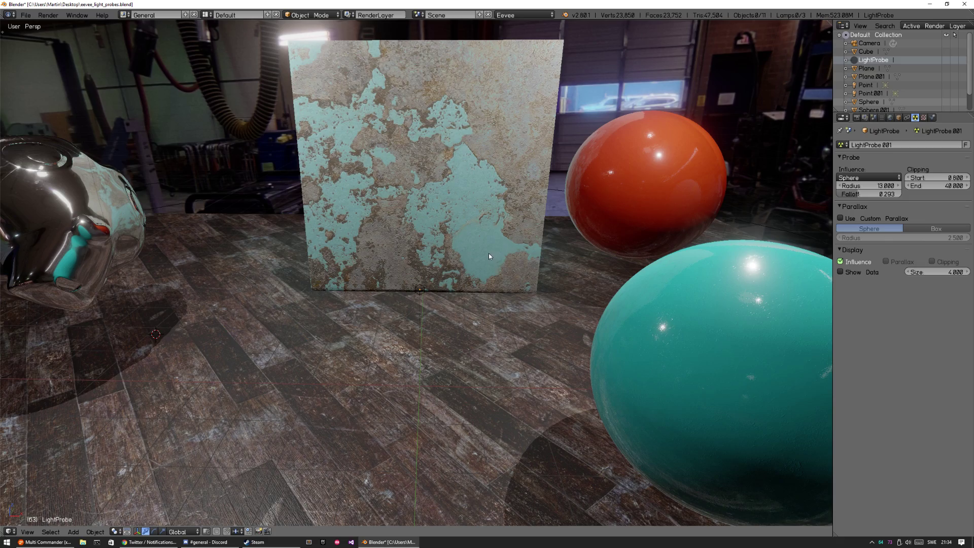
pyautogui.moveTo(488, 253); pyautogui.dragTo(517, 308, button='middle')
pyautogui.scroll(3, 502, 282)
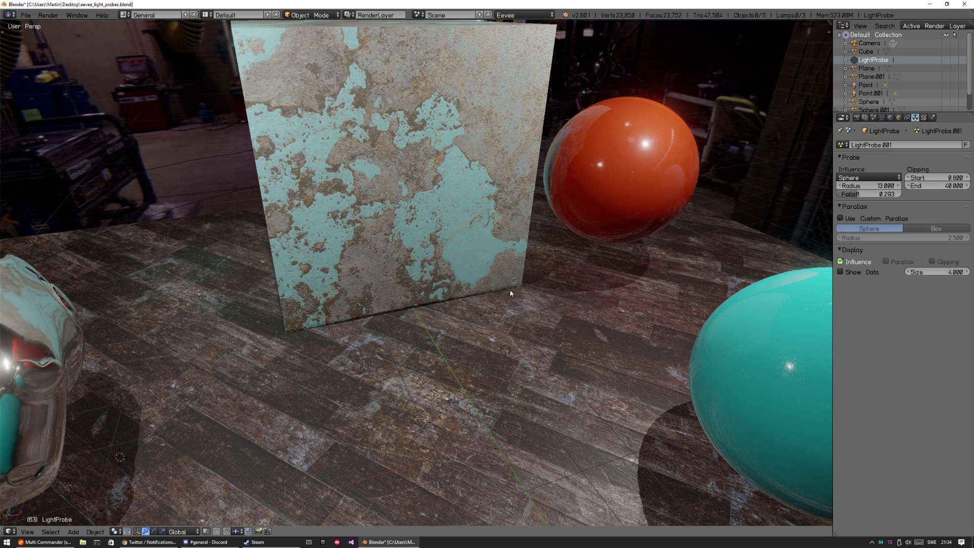
pyautogui.moveTo(520, 288)
pyautogui.mouseDown(button='middle')
pyautogui.moveTo(527, 279)
pyautogui.moveTo(512, 282)
pyautogui.mouseUp(button='middle')
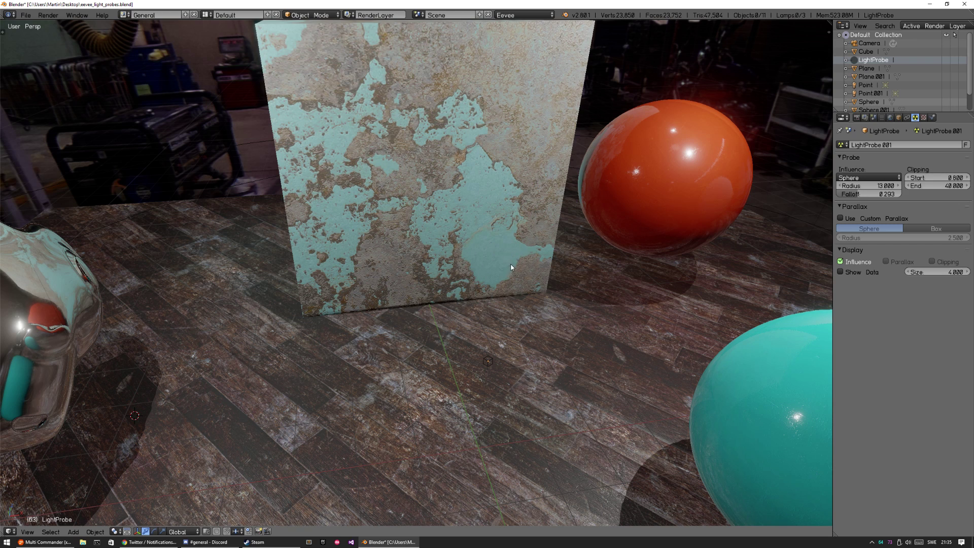
pyautogui.scroll(-2, 558, 221)
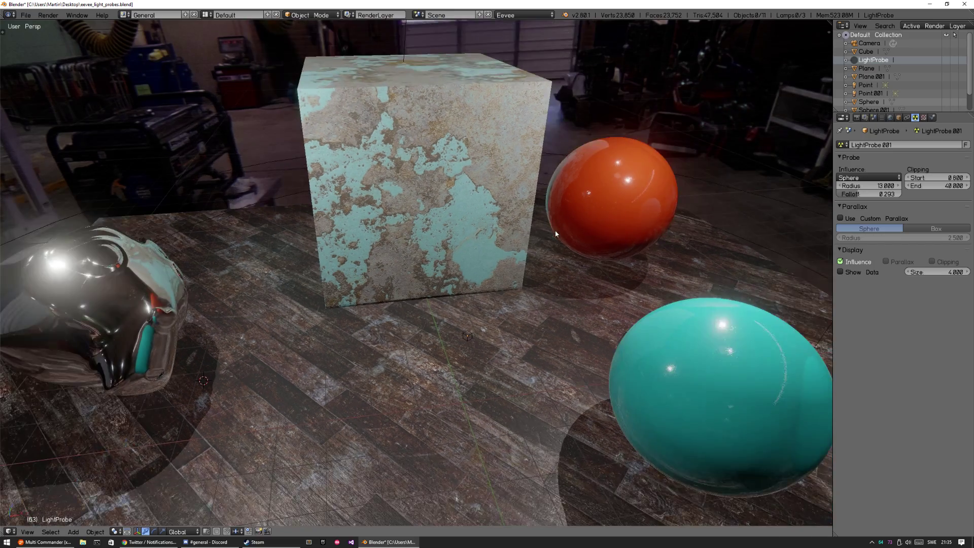
pyautogui.moveTo(553, 231); pyautogui.dragTo(537, 214, button='middle')
pyautogui.scroll(-3, 537, 214)
pyautogui.moveTo(475, 288); pyautogui.dragTo(531, 257, button='middle')
pyautogui.scroll(3, 530, 257)
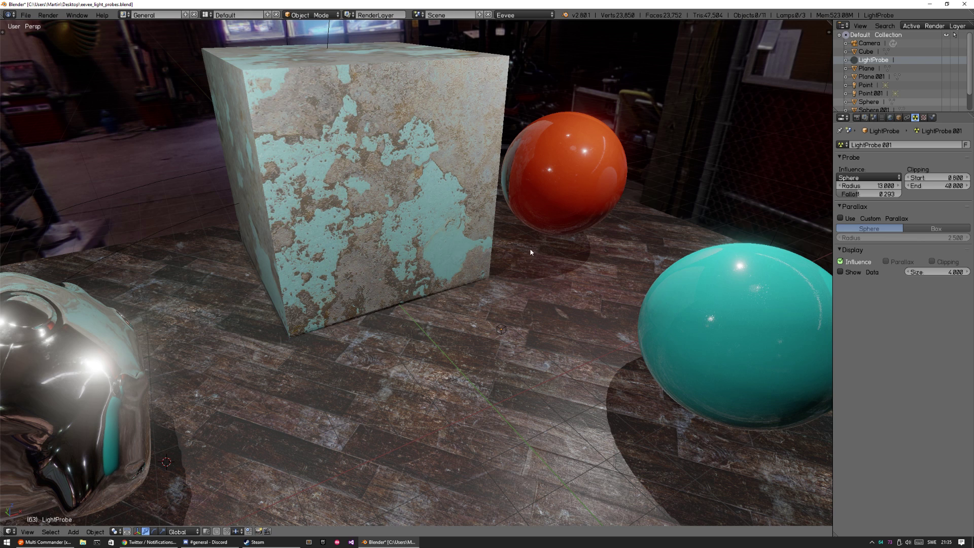
pyautogui.moveTo(555, 250); pyautogui.dragTo(536, 270, button='middle')
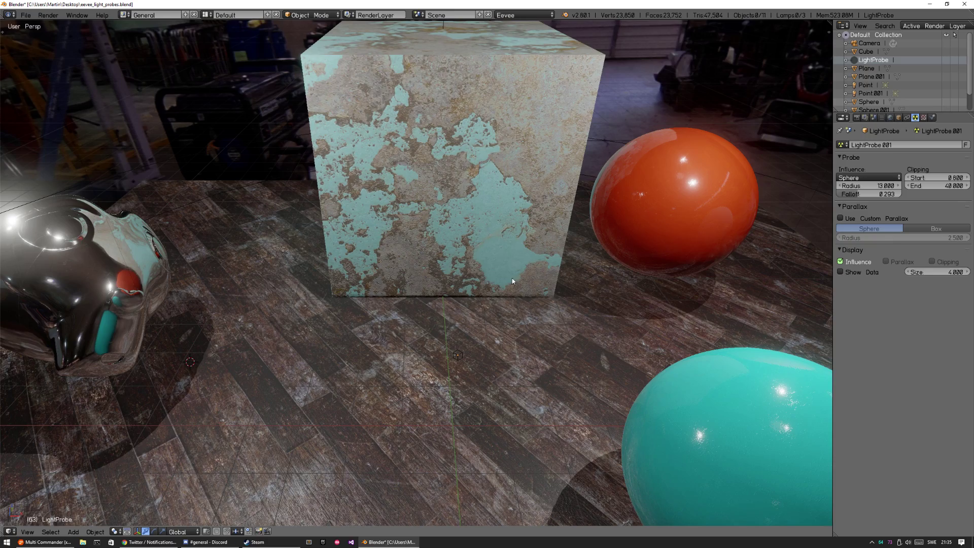
pyautogui.scroll(-3, 560, 219)
pyautogui.moveTo(516, 271); pyautogui.dragTo(525, 246, button='middle')
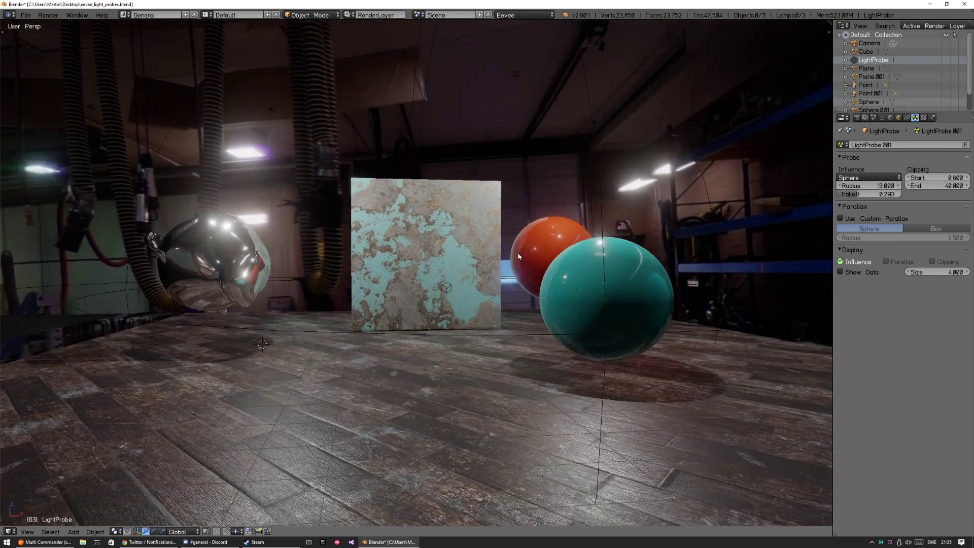
pyautogui.scroll(-2, 503, 281)
pyautogui.moveTo(503, 281); pyautogui.dragTo(490, 330, button='middle')
pyautogui.scroll(1, 490, 332)
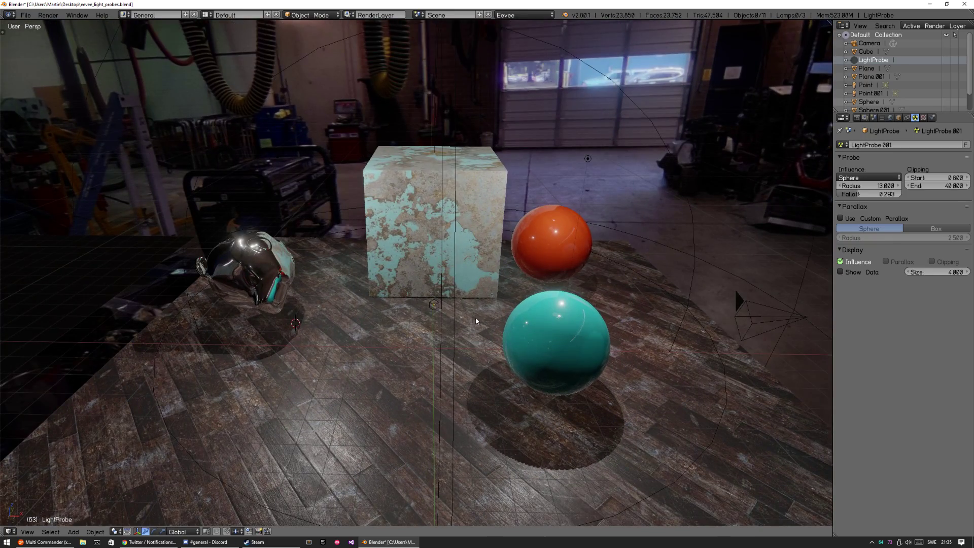
# Step: Add a Reflection Plane light probe, clear its location and reset the 3D cursor to the world origin
pyautogui.hotkey('shift', 'a')
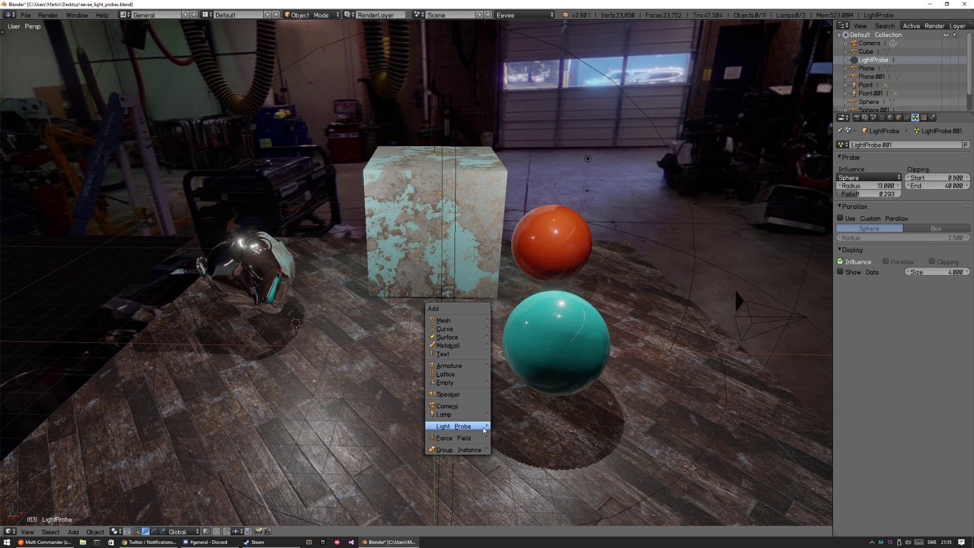
pyautogui.moveTo(476, 427)
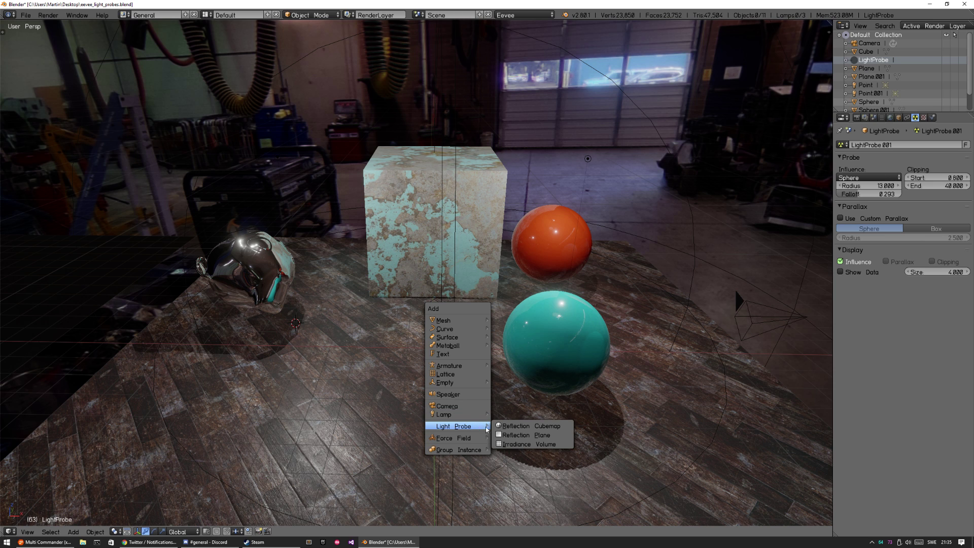
pyautogui.click(541, 435)
pyautogui.hotkey('alt', 'g')
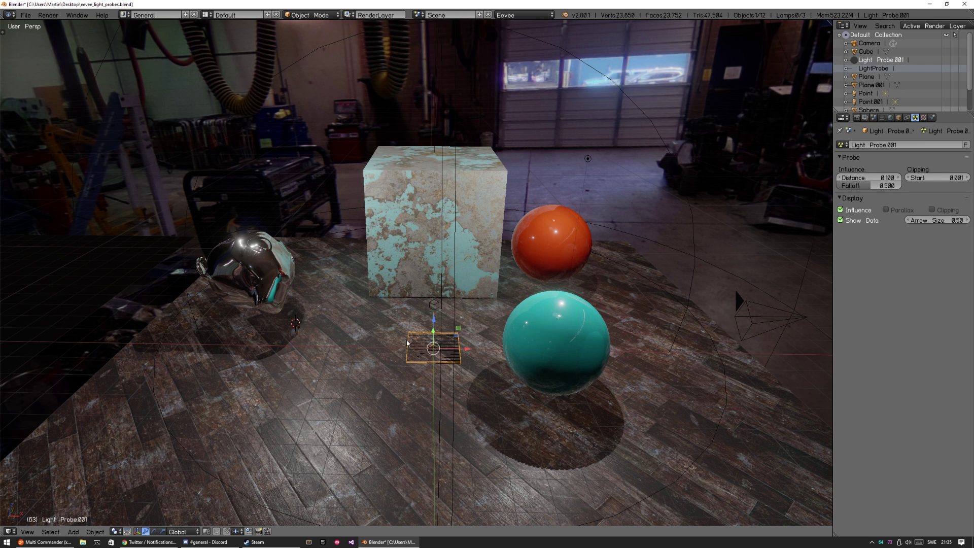
pyautogui.hotkey('shift', 'c')
pyautogui.scroll(5, 607, 225)
pyautogui.scroll(1, 606, 224)
pyautogui.keyDown('shift'); pyautogui.moveTo(621, 246); pyautogui.dragTo(425, 308, button='middle'); pyautogui.keyUp('shift')
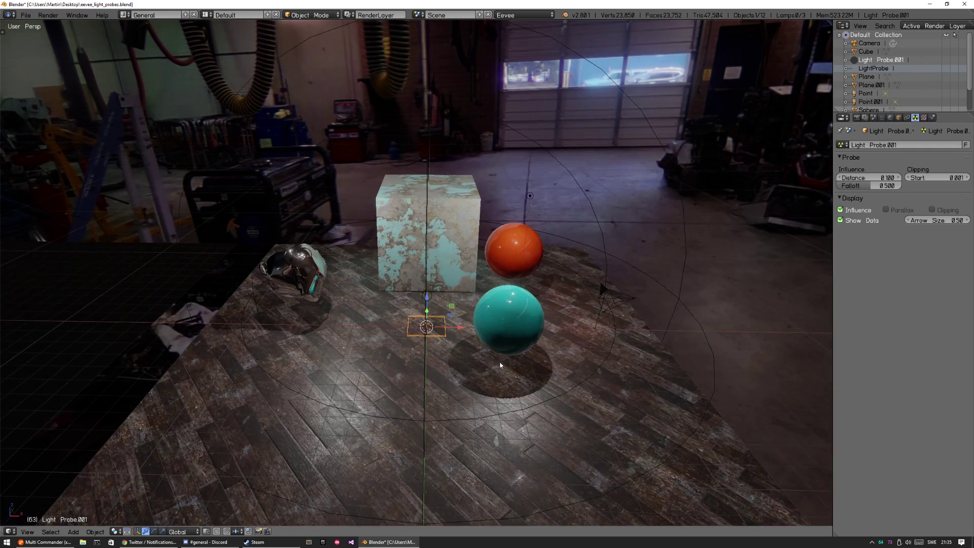
pyautogui.scroll(2, 500, 362)
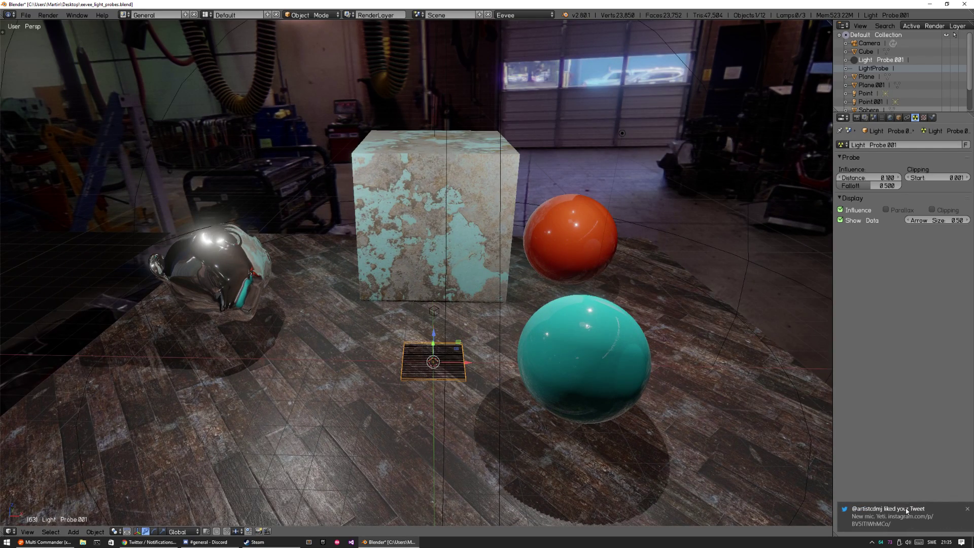
# Step: Scale up the reflection plane probe until it covers nearly the whole wooden floor
pyautogui.click(966, 508)
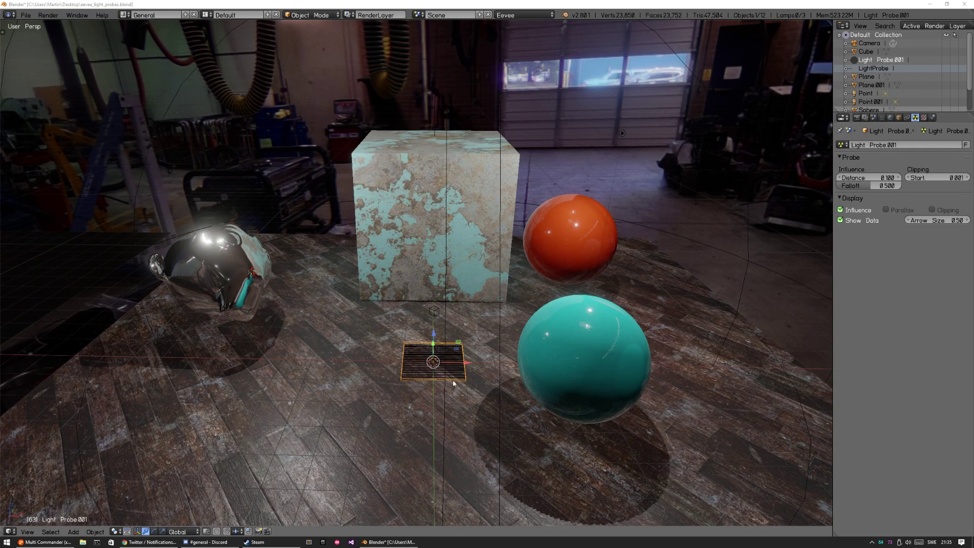
pyautogui.click(471, 379)
pyautogui.moveTo(478, 350); pyautogui.dragTo(491, 353, button='middle')
pyautogui.hotkey('shift', 'c')
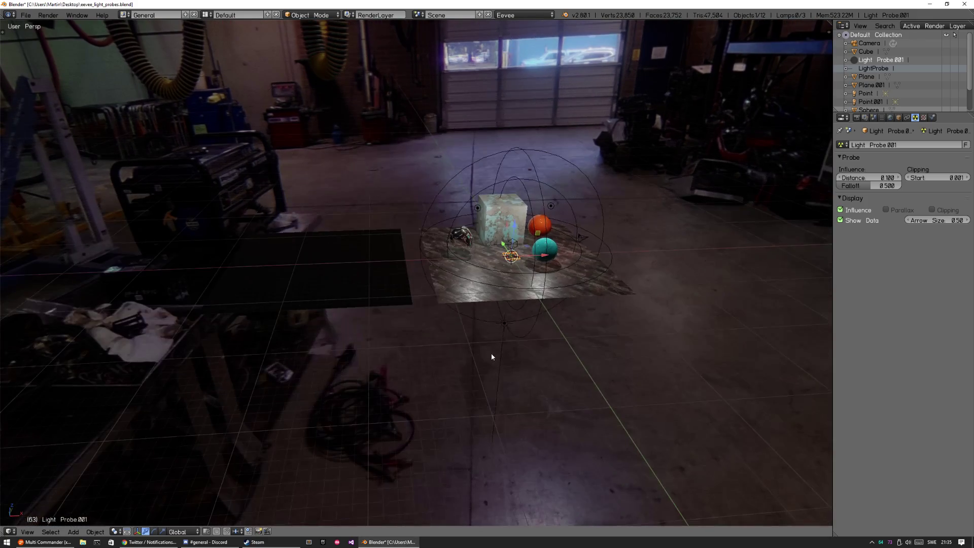
pyautogui.scroll(3, 578, 261)
pyautogui.keyDown('shift'); pyautogui.moveTo(588, 252); pyautogui.dragTo(414, 350, button='middle'); pyautogui.keyUp('shift')
pyautogui.press('s')
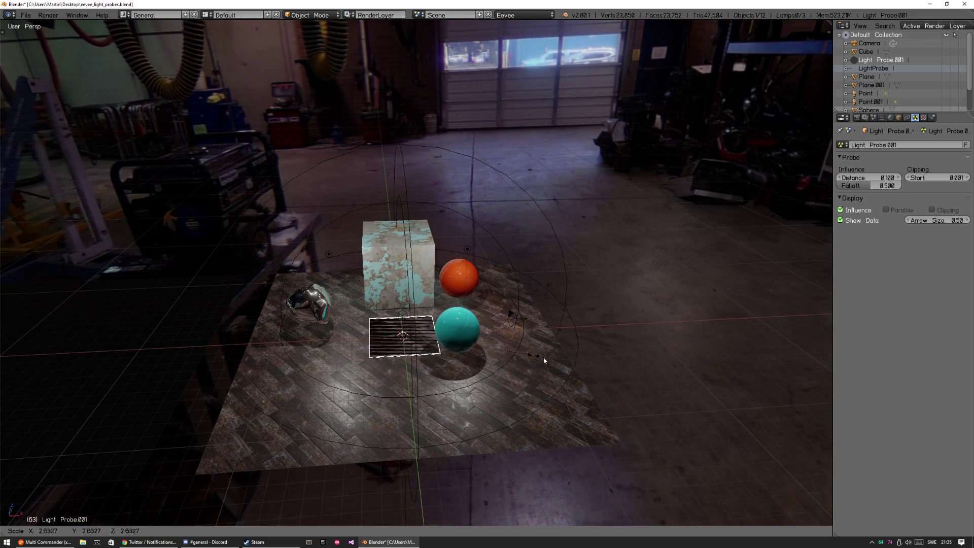
pyautogui.click(738, 424)
pyautogui.press('s')
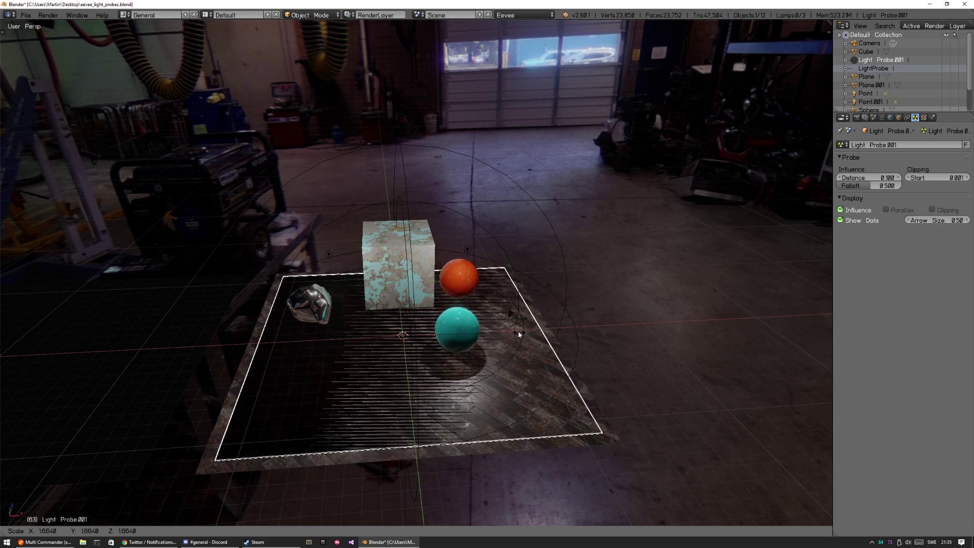
pyautogui.click(475, 357)
# Step: Move the reflection plane probe along Z so it sits just above the wooden floor
pyautogui.scroll(3, 479, 353)
pyautogui.moveTo(483, 347); pyautogui.dragTo(574, 296, button='middle')
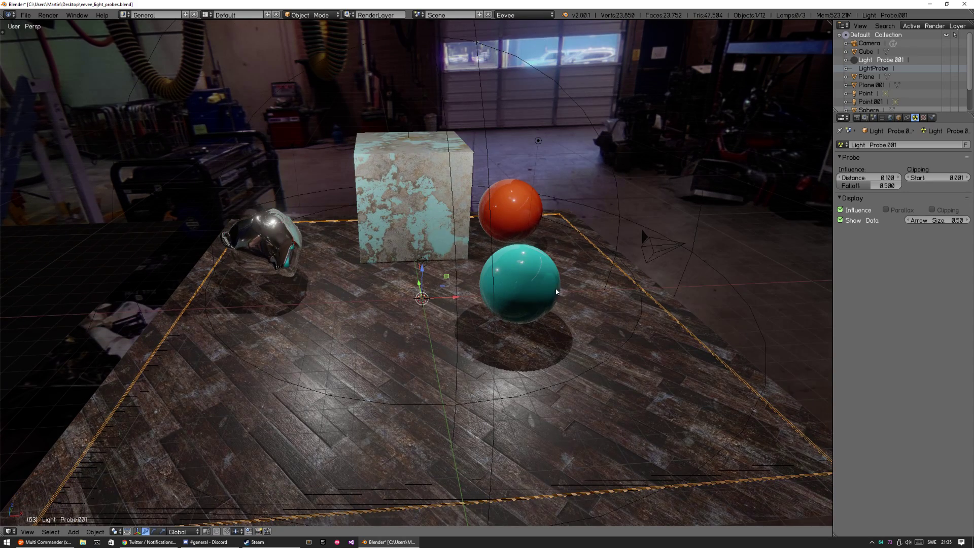
pyautogui.press('g')
pyautogui.press('z')
pyautogui.click(574, 297)
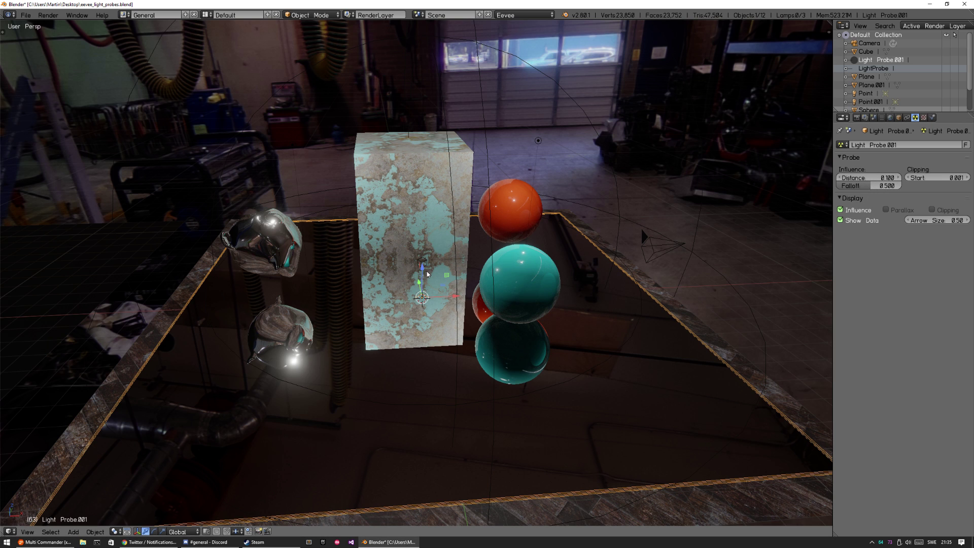
pyautogui.press('g')
pyautogui.press('z')
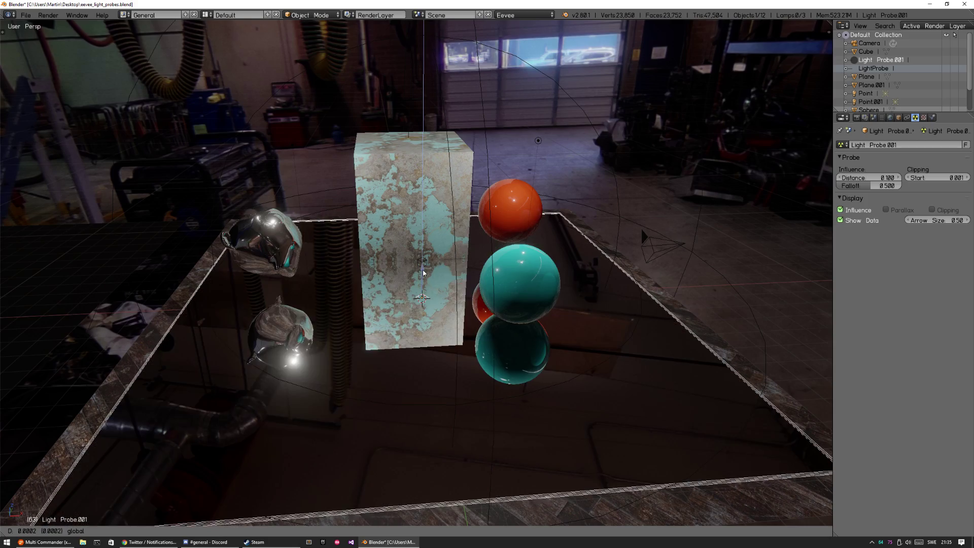
pyautogui.click(423, 273)
# Step: Turn off Show Data for the reflection plane probe and inspect the floor's reflections
pyautogui.moveTo(524, 347)
pyautogui.mouseDown(button='middle')
pyautogui.moveTo(548, 326)
pyautogui.moveTo(517, 351)
pyautogui.mouseUp(button='middle')
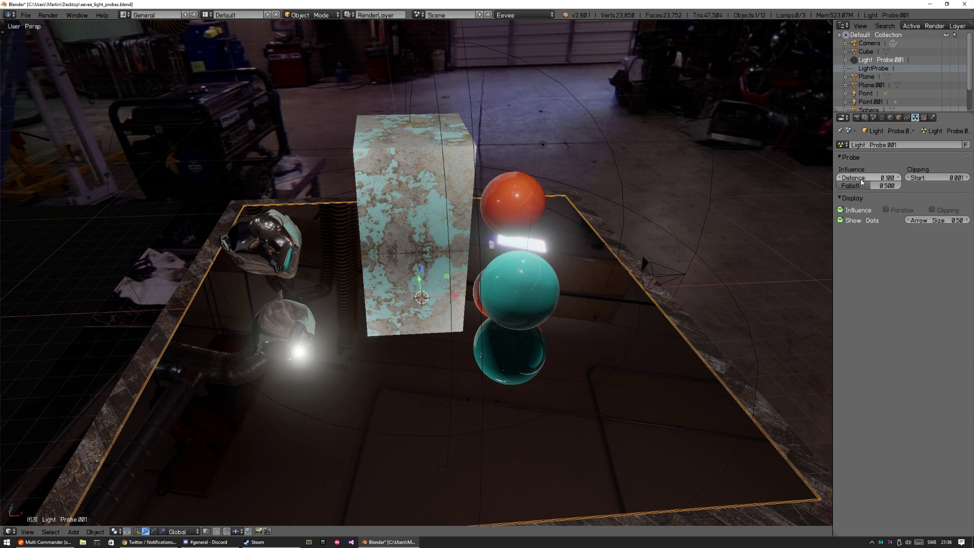
pyautogui.click(861, 221)
pyautogui.scroll(3, 506, 277)
pyautogui.moveTo(498, 327); pyautogui.dragTo(422, 319, button='middle')
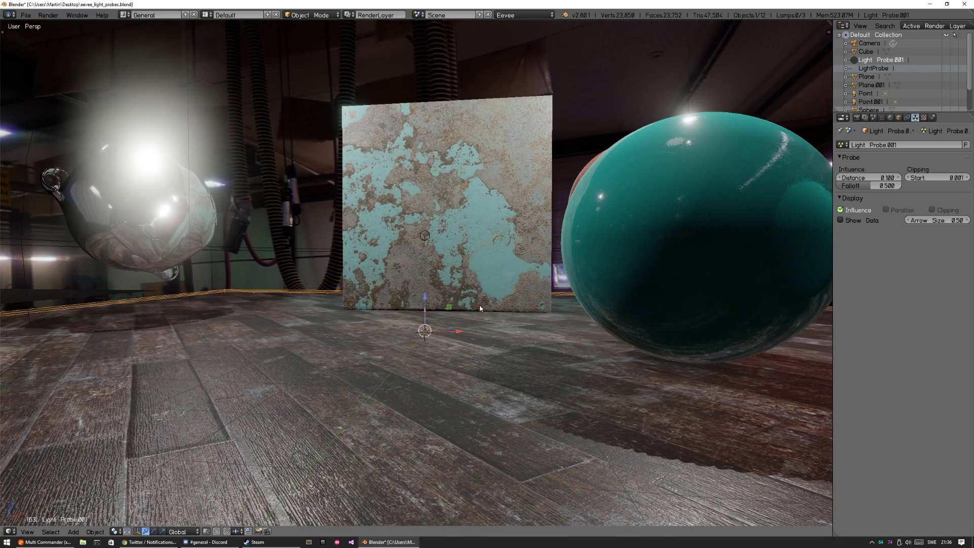
pyautogui.scroll(-4, 429, 319)
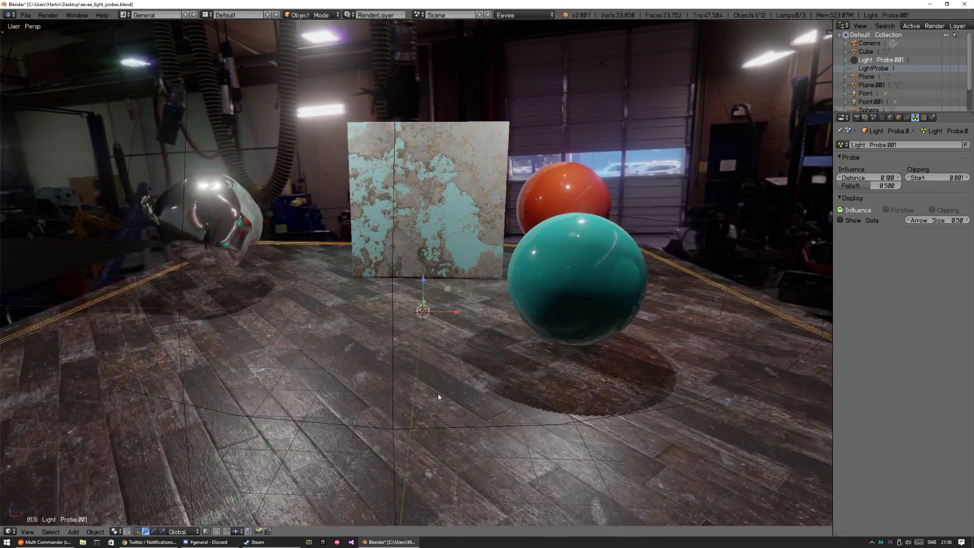
pyautogui.scroll(-5, 436, 371)
# Step: Move the wooden floor plane sideways along X, clear of the cube and spheres
pyautogui.moveTo(434, 342); pyautogui.dragTo(568, 337, button='middle')
pyautogui.rightClick(568, 337)
pyautogui.press('g')
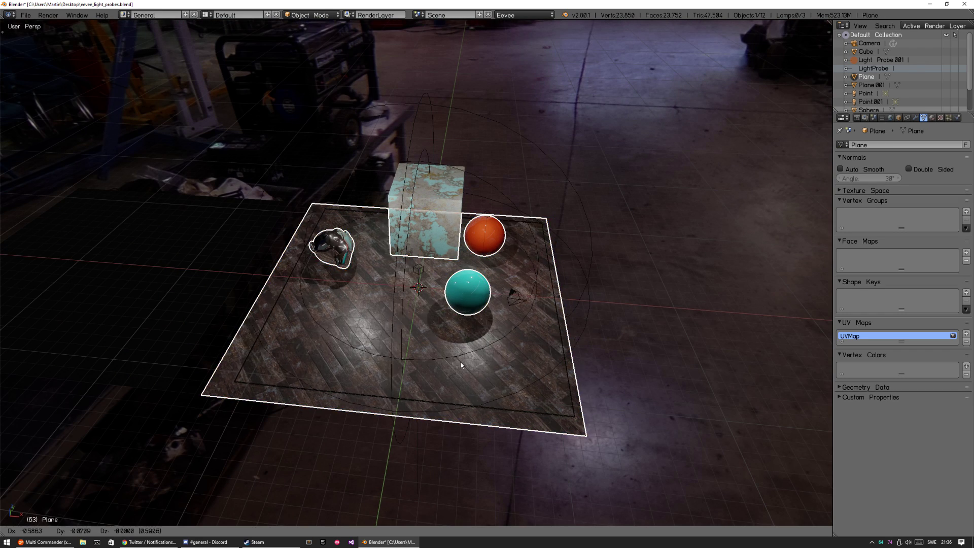
pyautogui.click(757, 384)
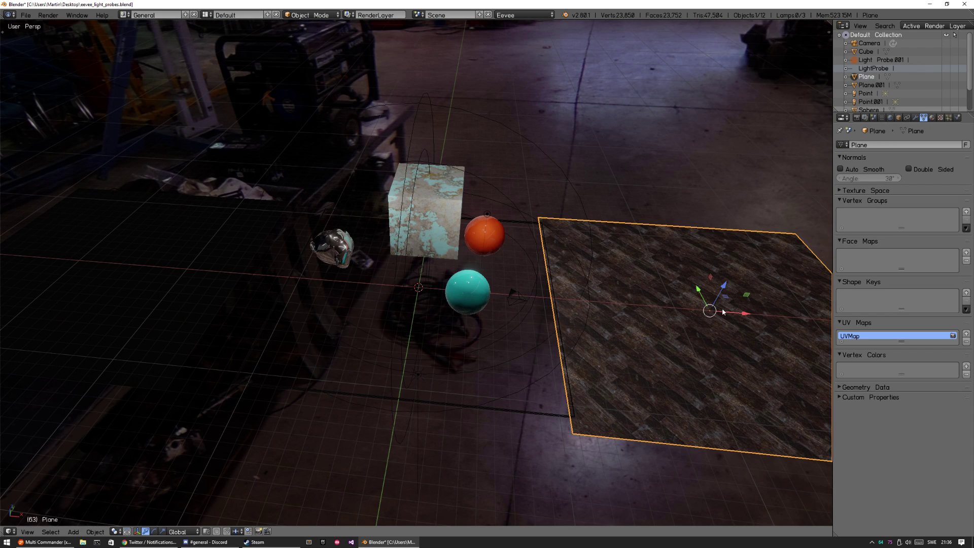
pyautogui.moveTo(730, 313); pyautogui.dragTo(756, 317)
# Step: Clear the black plane's location so it sits at the world origin as the new floor
pyautogui.rightClick(185, 280)
pyautogui.press('g')
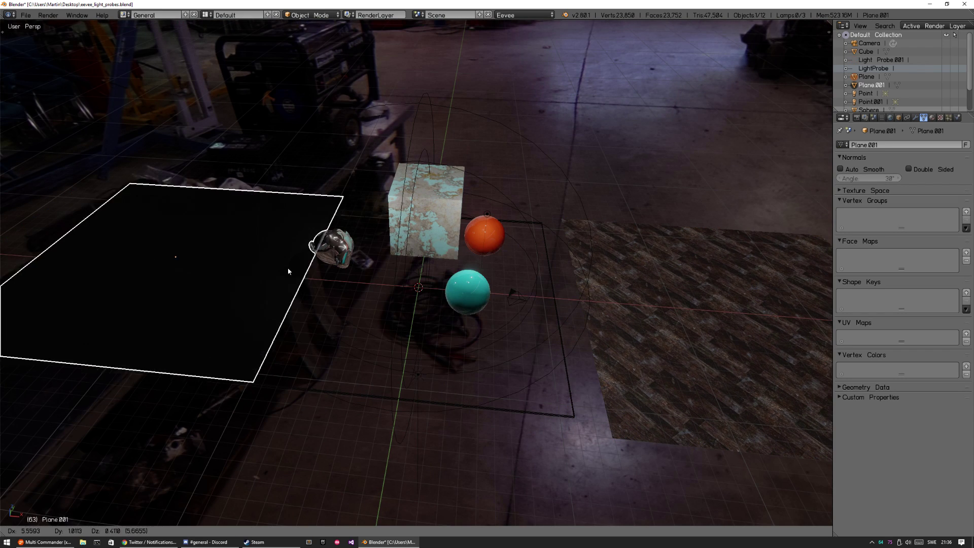
pyautogui.rightClick(384, 292)
pyautogui.hotkey('alt', 'g')
pyautogui.scroll(2, 456, 294)
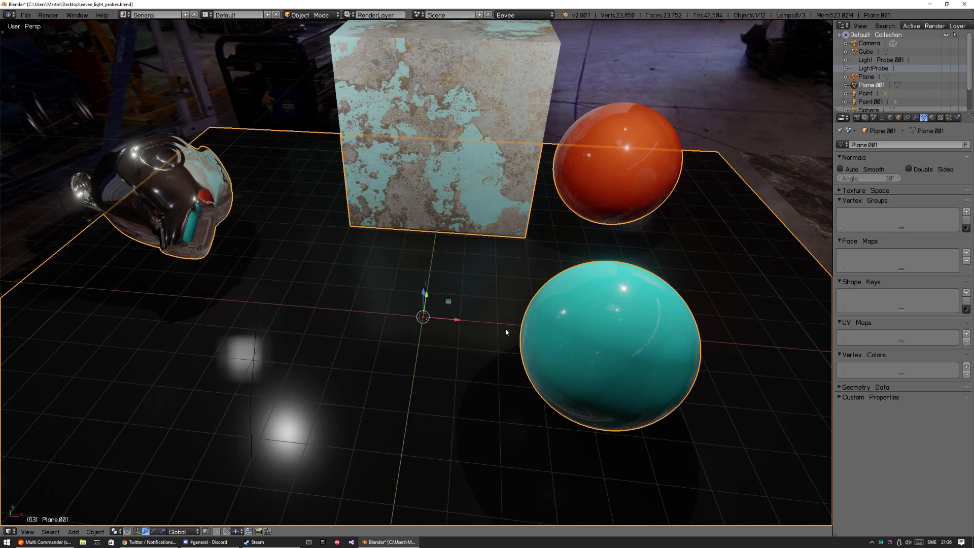
# Step: Examine the blurred reflections on the black floor plane with nothing selected, and reselect the plane
pyautogui.moveTo(505, 332); pyautogui.dragTo(513, 328, button='middle')
pyautogui.scroll(2, 505, 327)
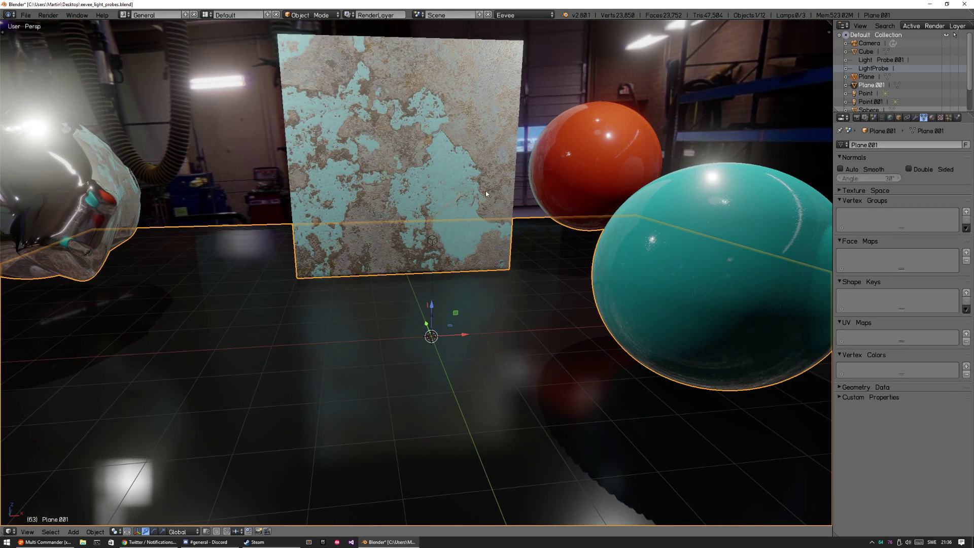
pyautogui.moveTo(538, 270); pyautogui.dragTo(512, 270, button='middle')
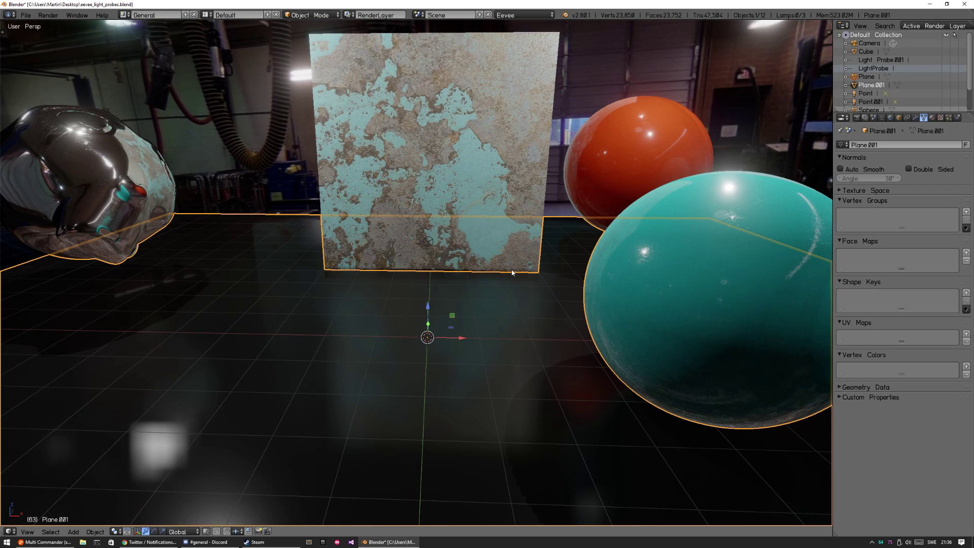
pyautogui.press('a')
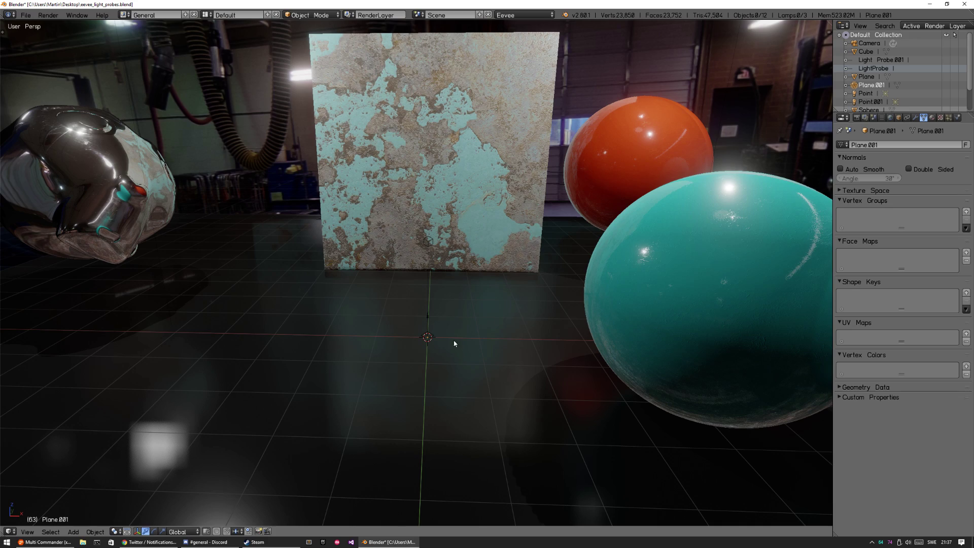
pyautogui.moveTo(453, 344); pyautogui.dragTo(533, 361, button='middle')
pyautogui.rightClick(510, 326)
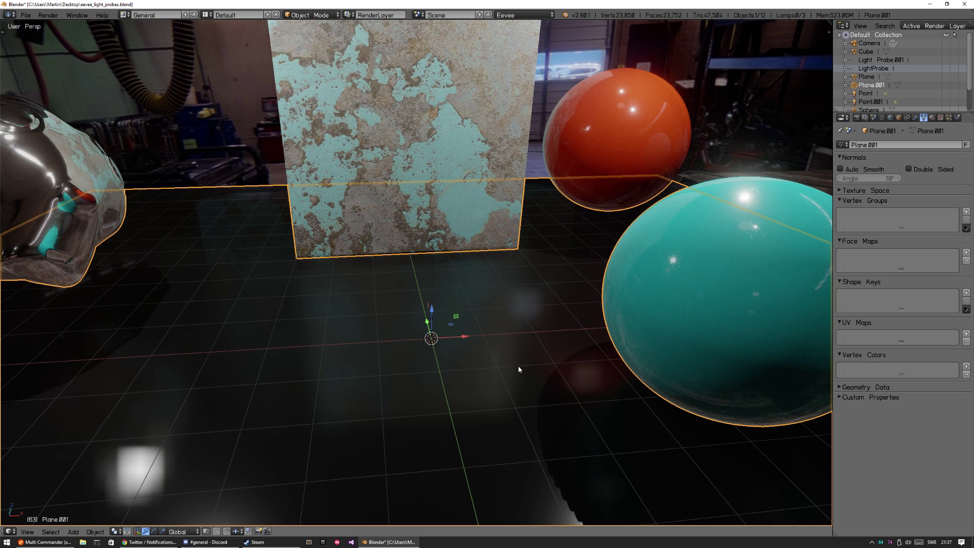
# Step: Set the black floor material's roughness to 0.1 and deselect everything to view the floor's reflections
pyautogui.scroll(3, 520, 363)
pyautogui.click(931, 117)
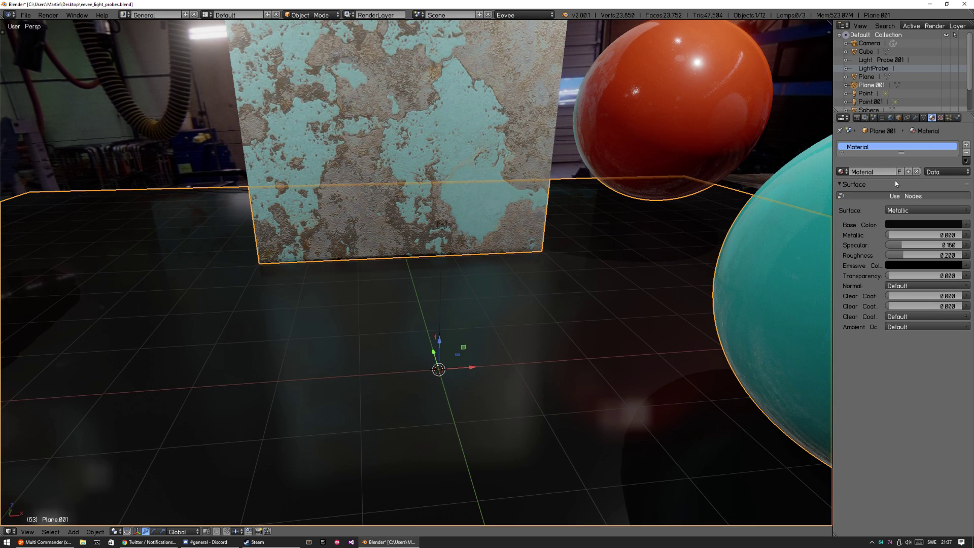
pyautogui.click(907, 255)
pyautogui.write('1')
pyautogui.press('Return')
pyautogui.scroll(-3, 476, 296)
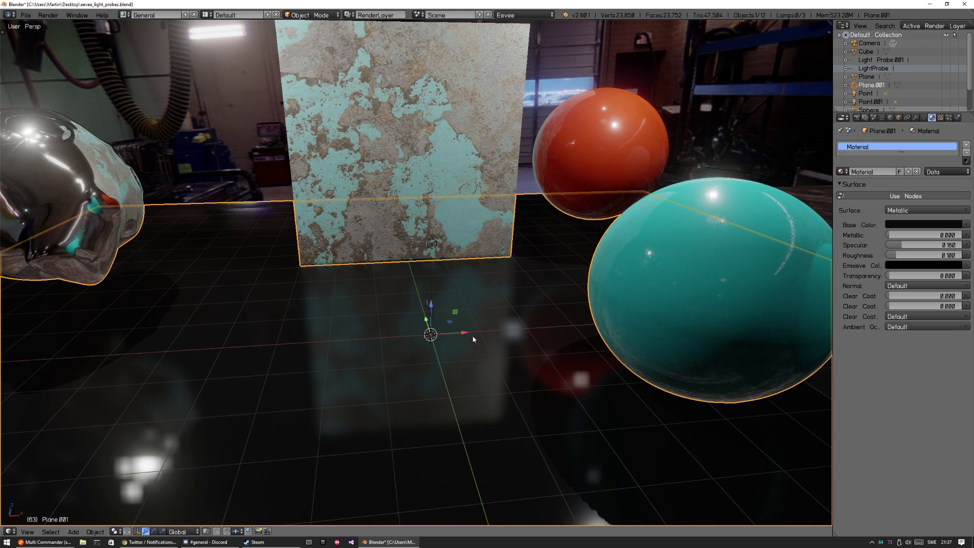
pyautogui.moveTo(473, 335); pyautogui.dragTo(434, 227, button='middle')
pyautogui.scroll(-2, 467, 353)
pyautogui.press('a')
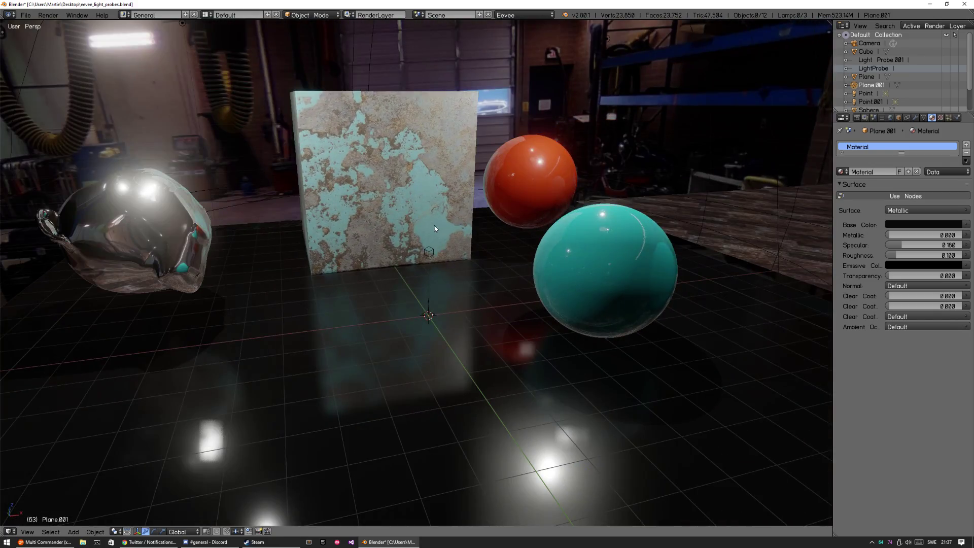
# Step: Try freely rotating the cube and moving the orange sphere to check how their floor reflections follow, cancelling both transforms
pyautogui.rightClick(434, 227)
pyautogui.press('r')
pyautogui.press('r')
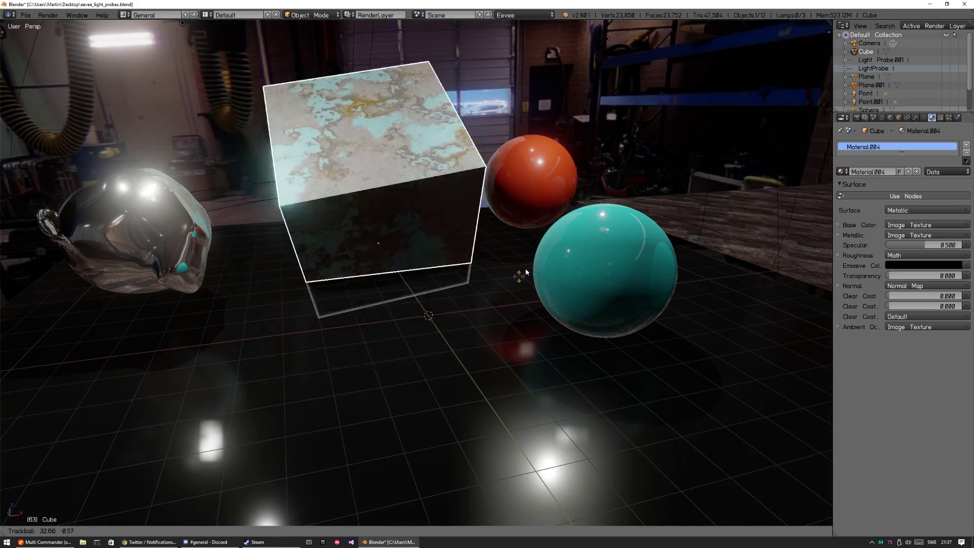
pyautogui.rightClick(548, 194)
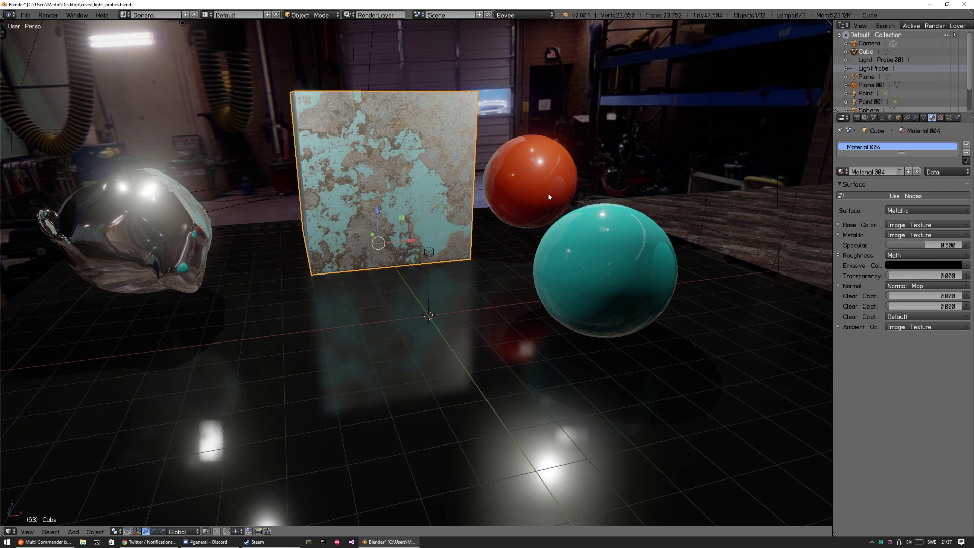
pyautogui.rightClick(548, 197)
pyautogui.press('g')
pyautogui.rightClick(439, 192)
# Step: Try moving and freely rotating the chrome monkey head to check its floor reflection, cancel both transforms and deselect it
pyautogui.rightClick(190, 219)
pyautogui.press('g')
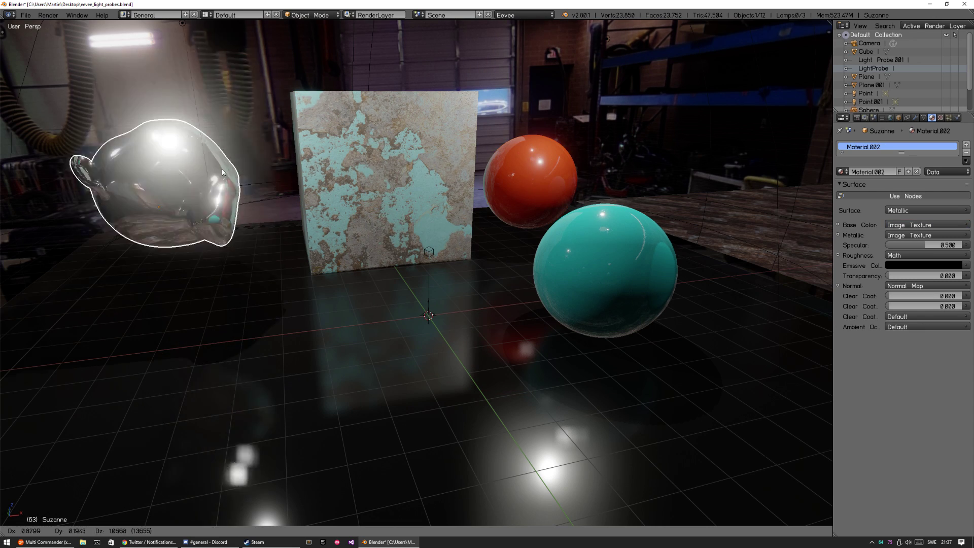
pyautogui.moveTo(221, 169); pyautogui.dragTo(331, 80, button='right')
pyautogui.press('Escape')
pyautogui.press('r')
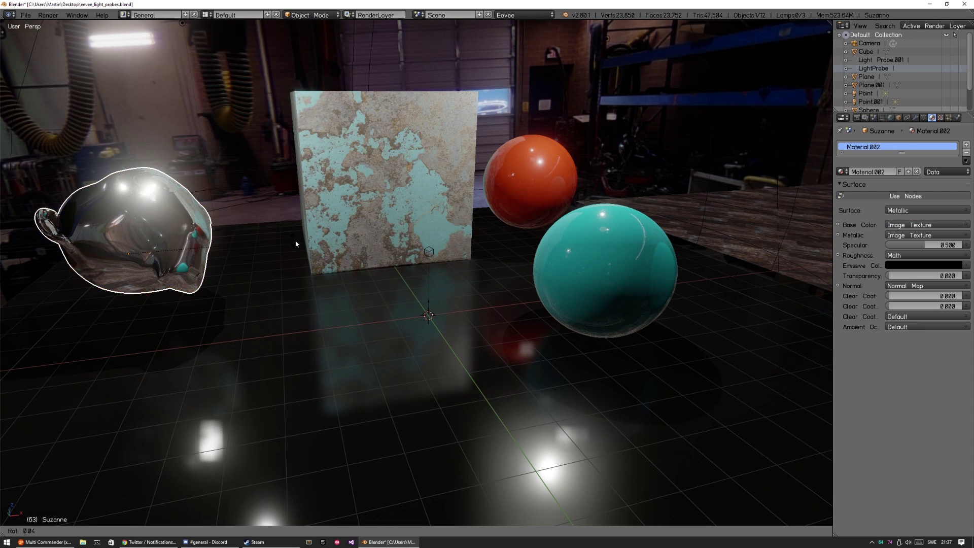
pyautogui.press('r')
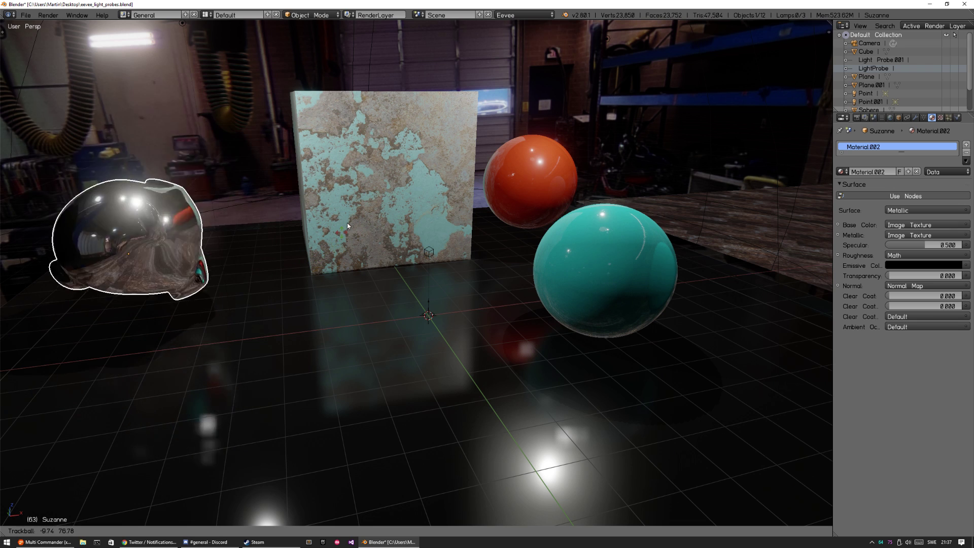
pyautogui.click(396, 257)
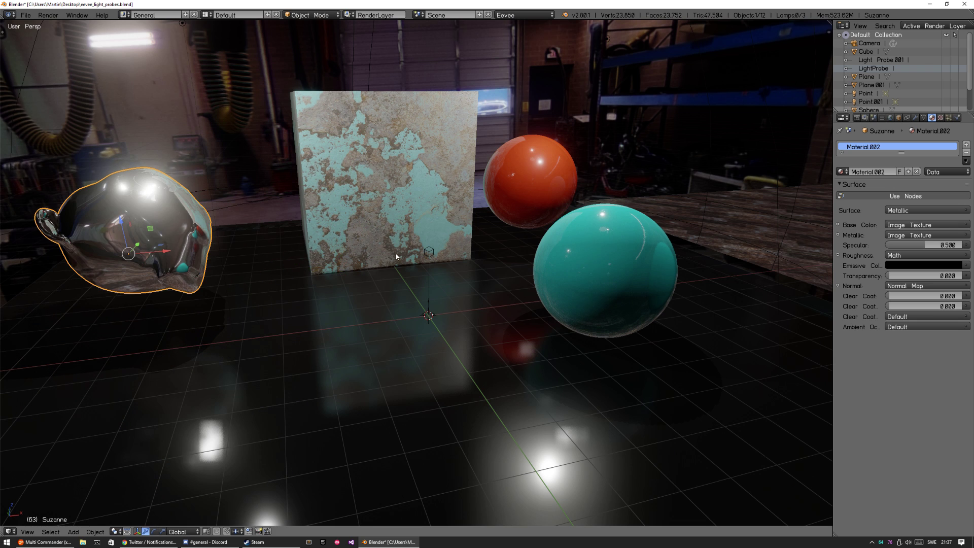
pyautogui.press('a')
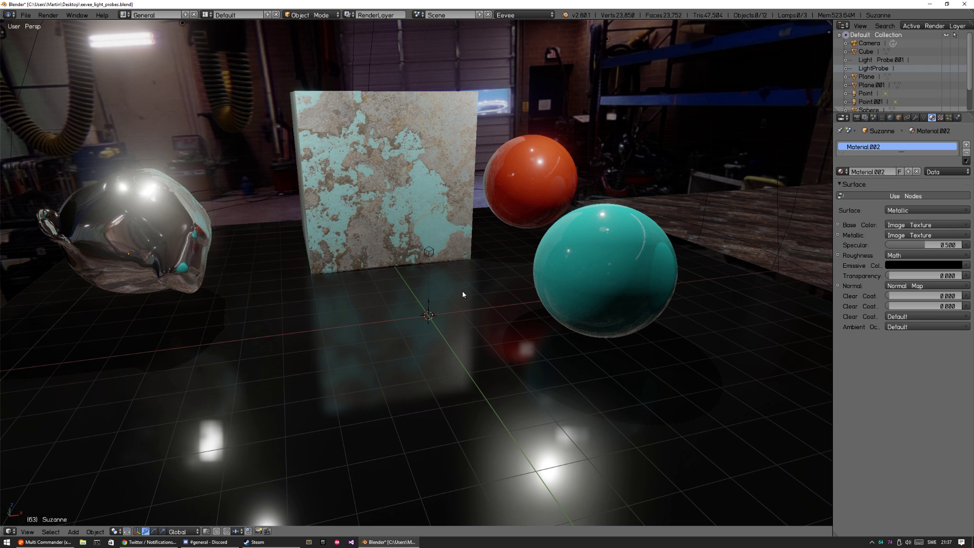
# Step: Scale the reflection plane probe down to a small area around the centre of the black floor
pyautogui.moveTo(456, 311)
pyautogui.mouseDown(button='middle')
pyautogui.moveTo(414, 302)
pyautogui.moveTo(420, 313)
pyautogui.moveTo(454, 307)
pyautogui.moveTo(463, 290)
pyautogui.moveTo(444, 320)
pyautogui.mouseUp(button='middle')
pyautogui.scroll(-6, 619, 287)
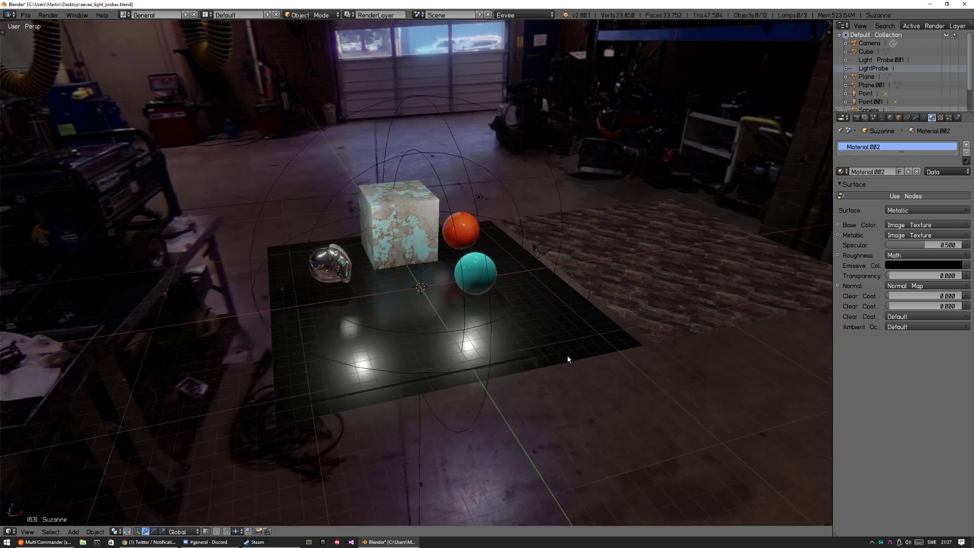
pyautogui.rightClick(279, 423)
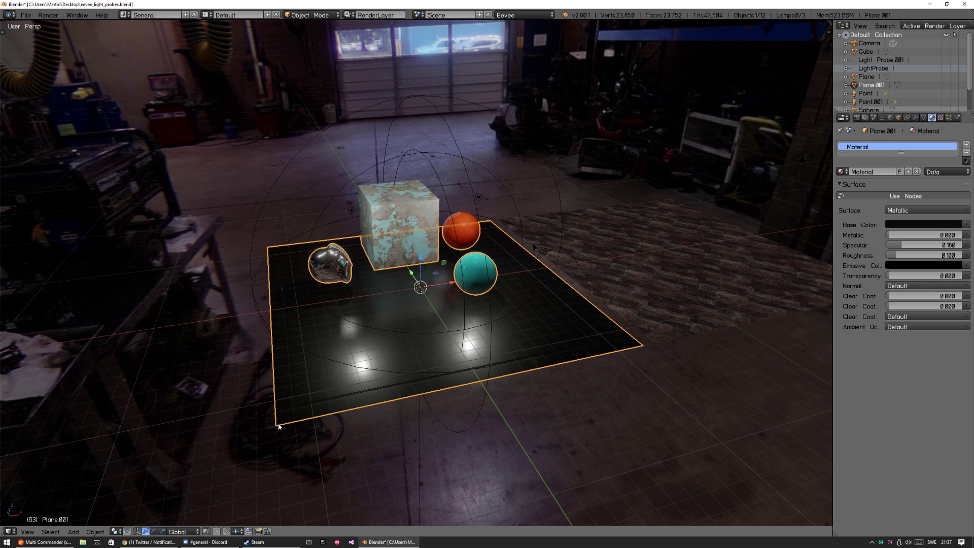
pyautogui.rightClick(301, 402)
pyautogui.scroll(5, 486, 248)
pyautogui.scroll(2, 487, 250)
pyautogui.press('s')
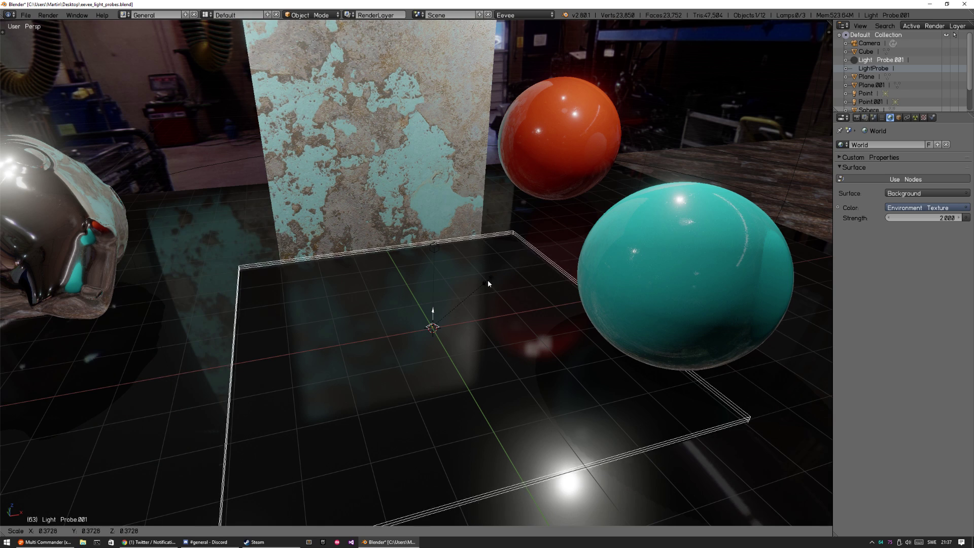
pyautogui.click(456, 298)
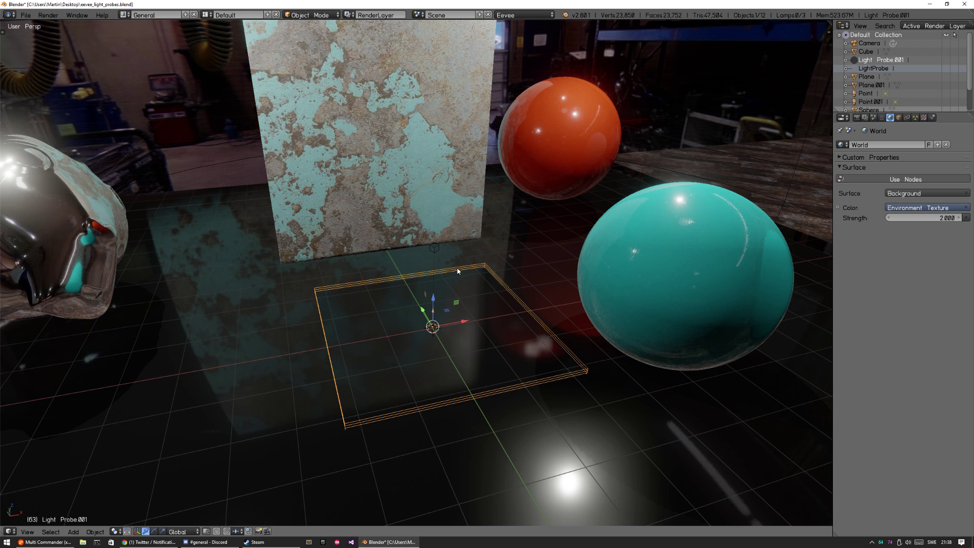
# Step: Scale the reflection plane probe back up so it covers nearly the whole black floor
pyautogui.rightClick(436, 248)
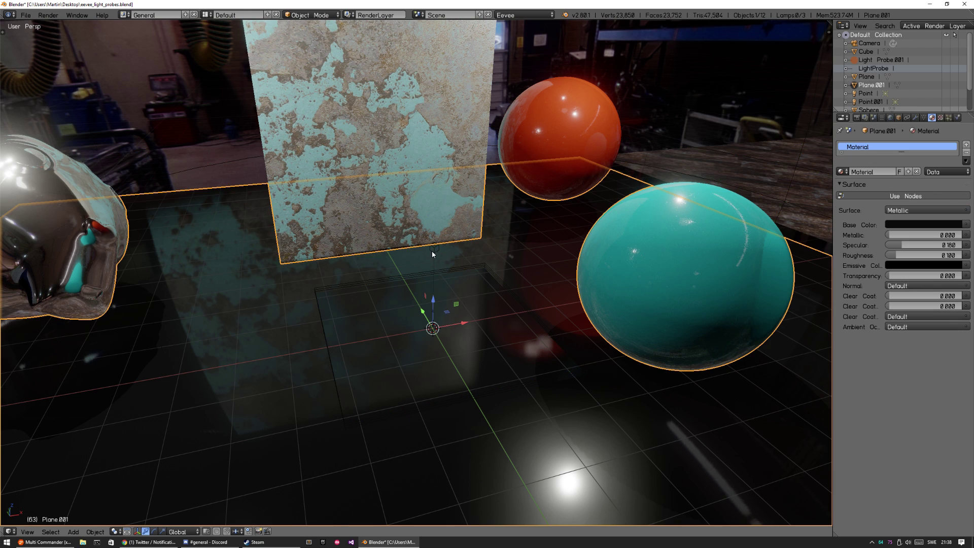
pyautogui.press('g')
pyautogui.click(435, 247)
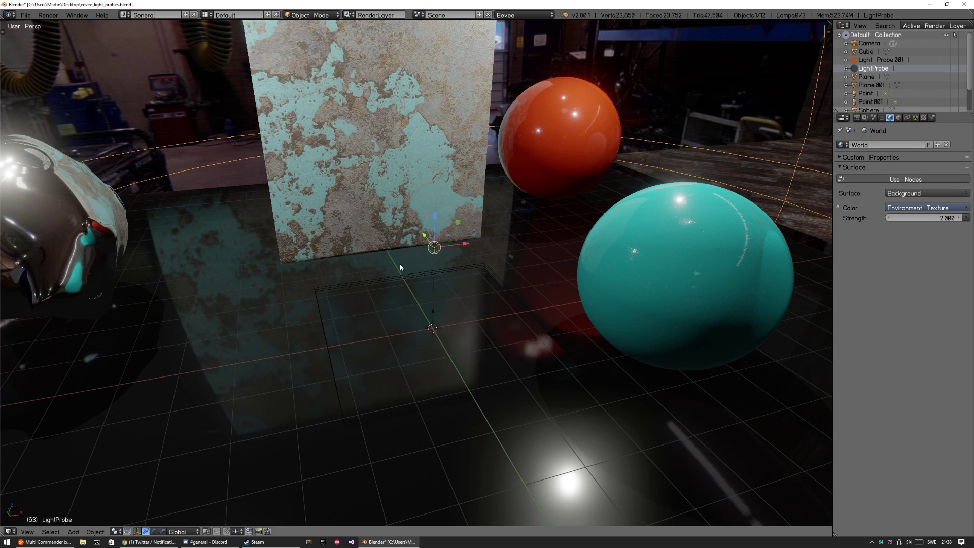
pyautogui.rightClick(348, 287)
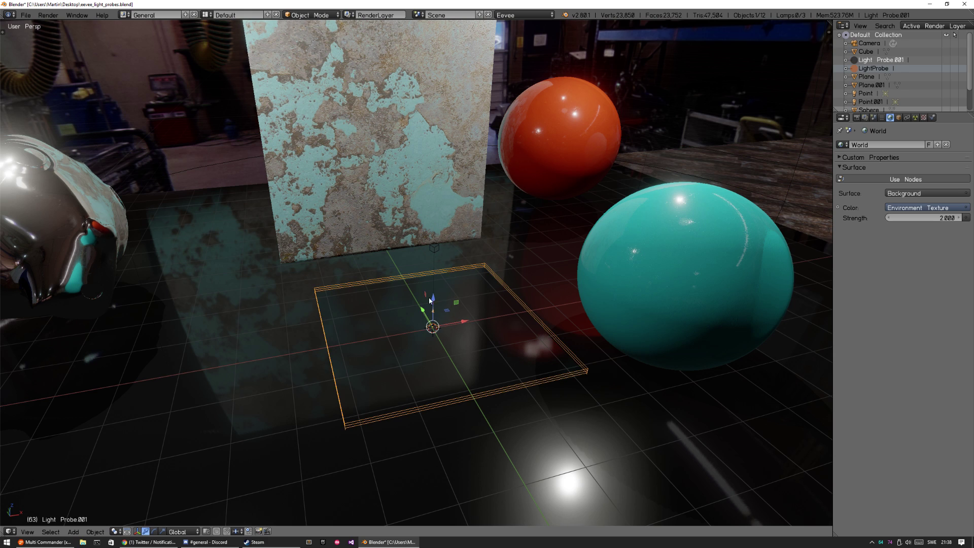
pyautogui.press('s')
pyautogui.click(525, 293)
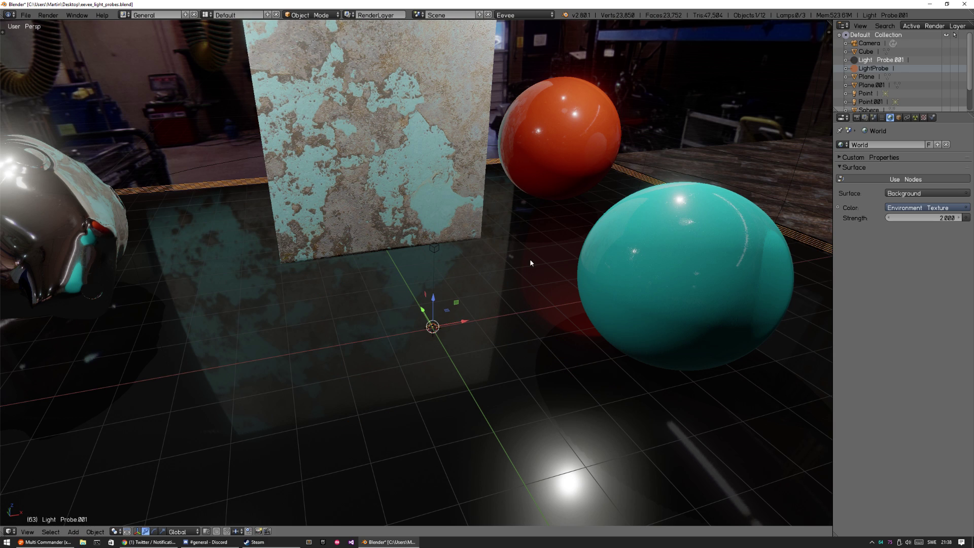
pyautogui.press('s')
pyautogui.click(538, 270)
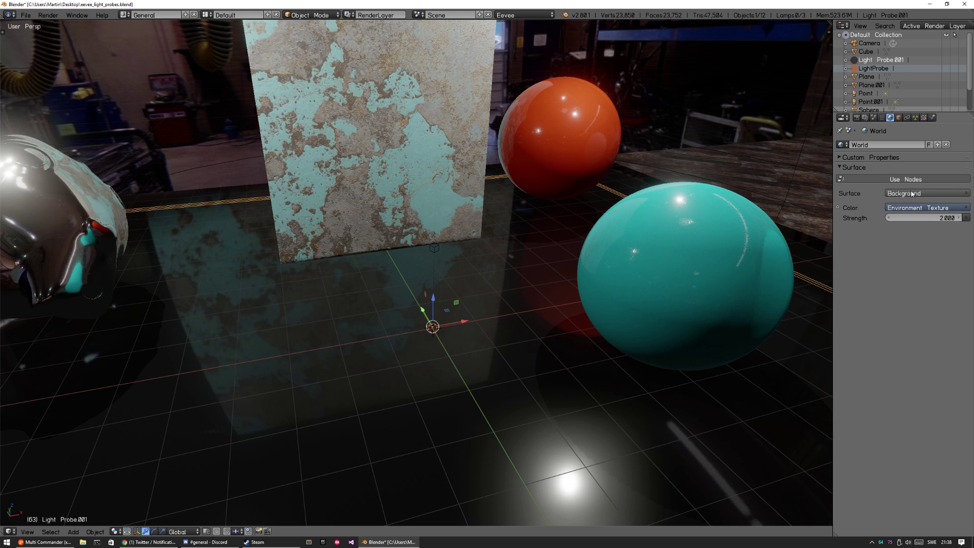
# Step: Set the reflection plane probe's influence distance to 4.1 and select the black floor plane
pyautogui.click(915, 117)
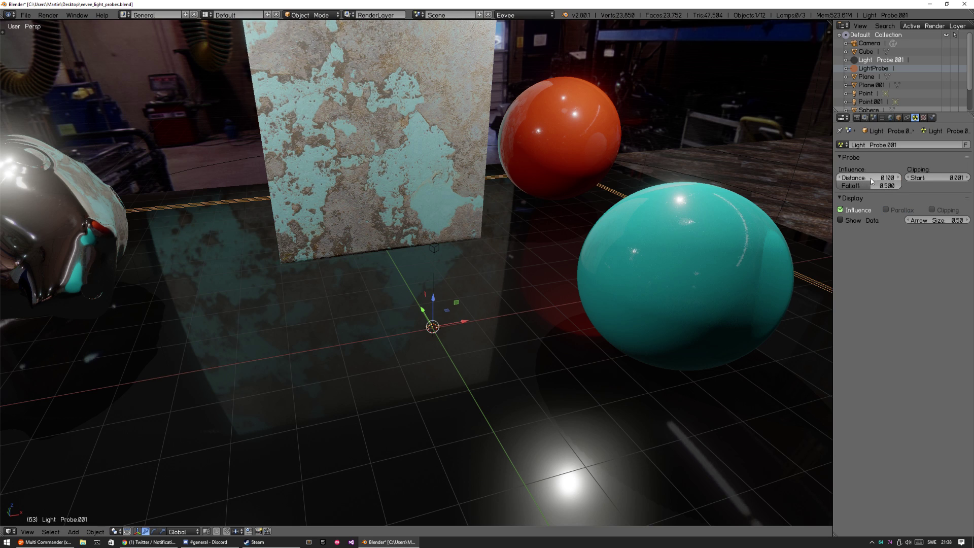
pyautogui.moveTo(870, 178); pyautogui.dragTo(885, 177)
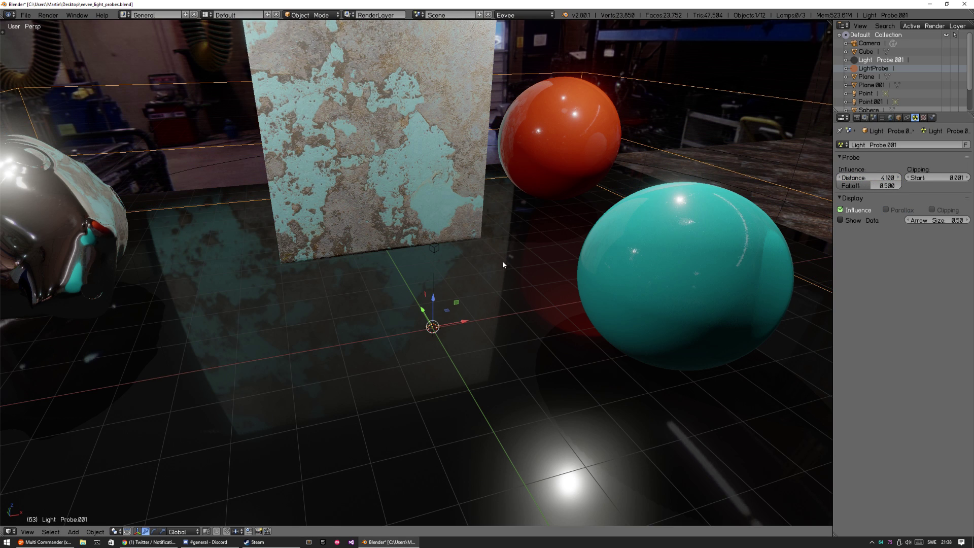
pyautogui.rightClick(498, 264)
pyautogui.scroll(-2, 516, 285)
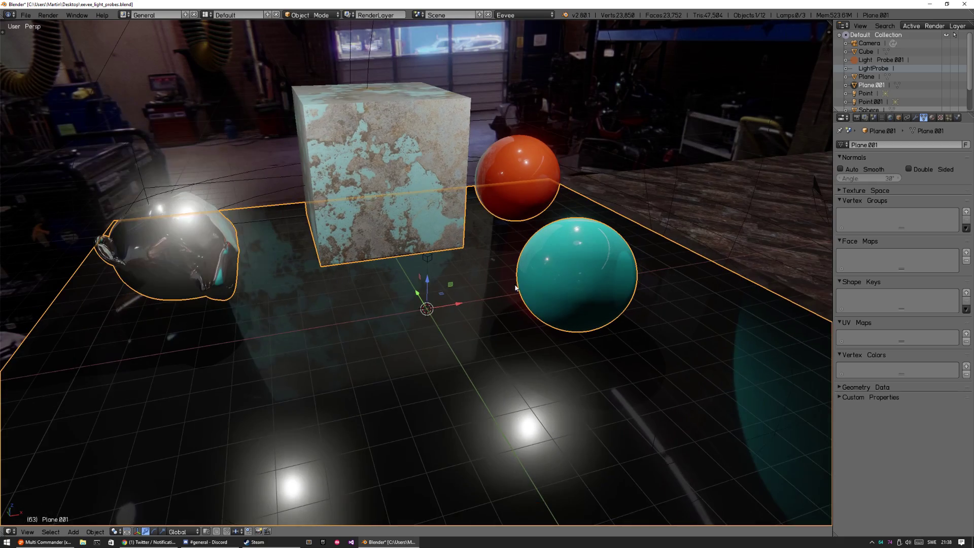
# Step: Select the spherical reflection probe near the cube and try scaling it, cancelling the change
pyautogui.rightClick(427, 258)
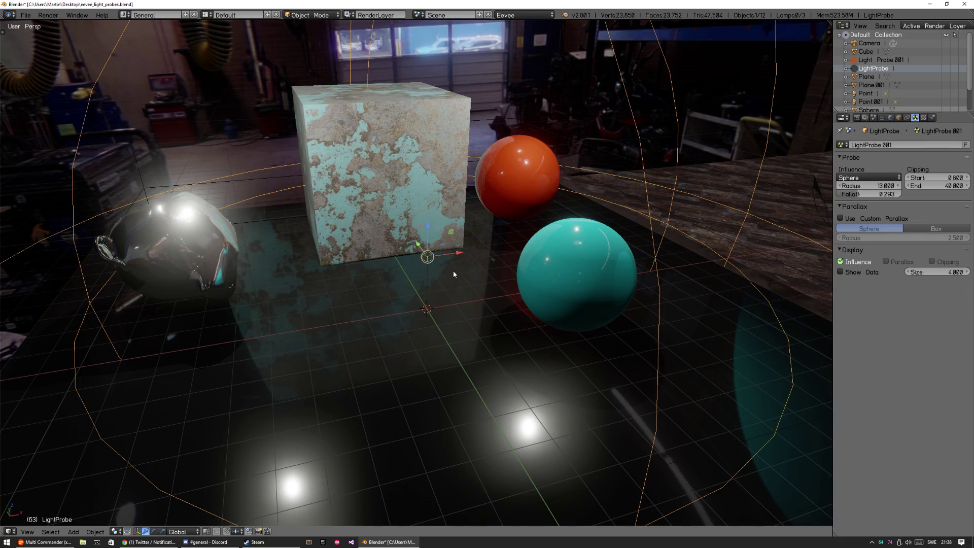
pyautogui.press('s')
pyautogui.rightClick(451, 264)
pyautogui.moveTo(434, 317); pyautogui.dragTo(446, 317, button='middle')
pyautogui.scroll(-2, 481, 300)
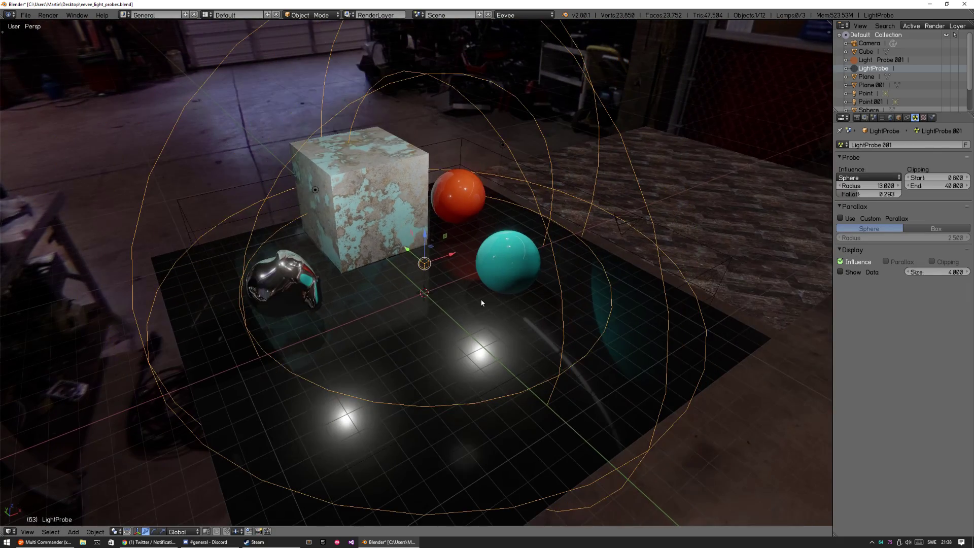
# Step: Select the reflection plane probe again and try moving it while checking the floor reflections from a low angle
pyautogui.rightClick(725, 263)
pyautogui.moveTo(578, 297); pyautogui.dragTo(527, 297, button='middle')
pyautogui.press('g')
pyautogui.click(564, 322)
pyautogui.scroll(5, 473, 299)
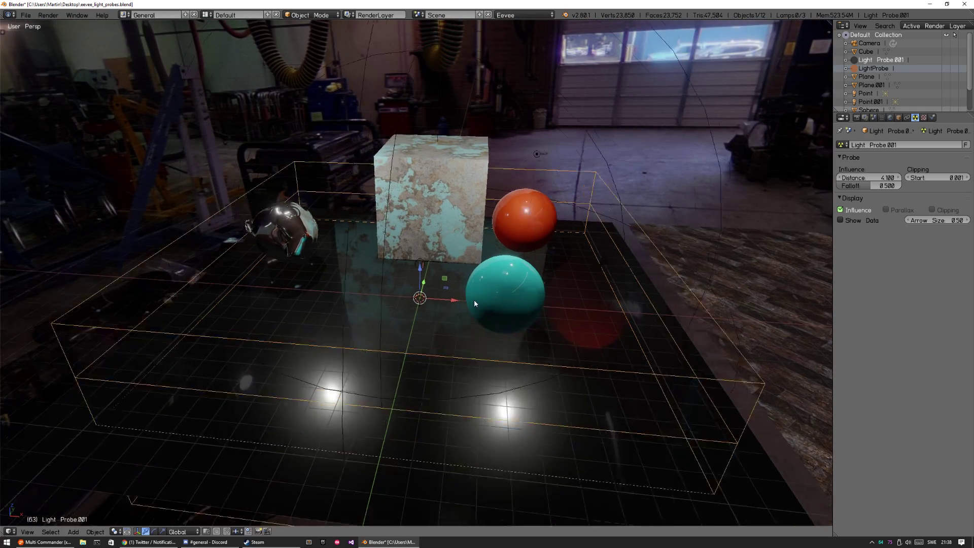
pyautogui.moveTo(487, 294); pyautogui.dragTo(502, 287, button='middle')
pyautogui.moveTo(432, 289); pyautogui.dragTo(432, 286)
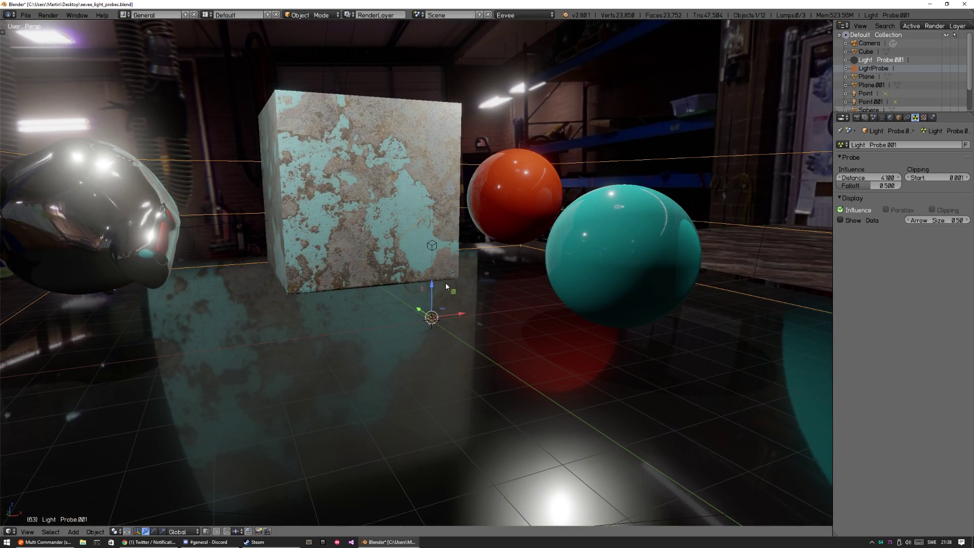
# Step: Set the reflection plane probe's influence distance to 1.5 and falloff to 0.58, and turn on Show Data
pyautogui.moveTo(880, 178)
pyautogui.mouseDown()
pyautogui.moveTo(865, 177)
pyautogui.moveTo(887, 185)
pyautogui.moveTo(855, 185)
pyautogui.moveTo(879, 185)
pyautogui.mouseUp()
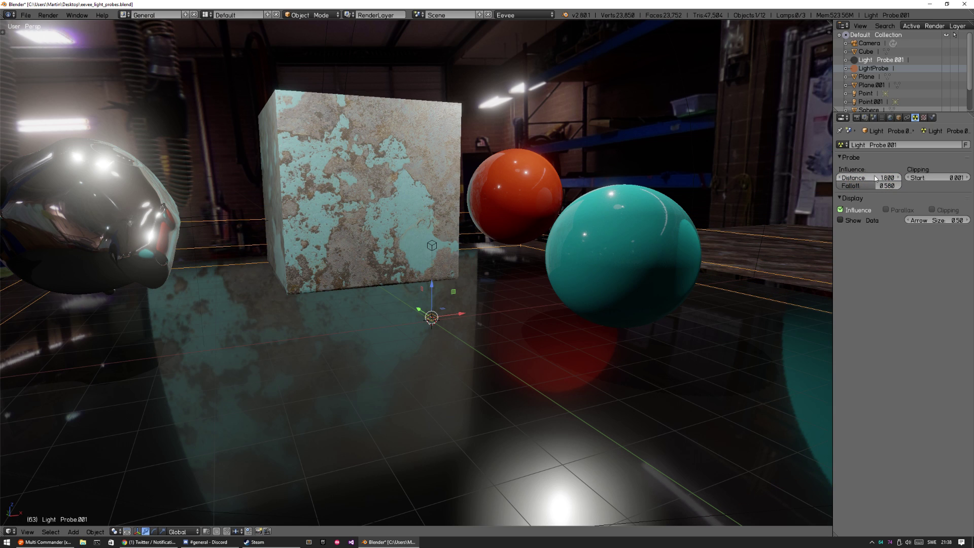
pyautogui.moveTo(868, 177); pyautogui.dragTo(859, 178)
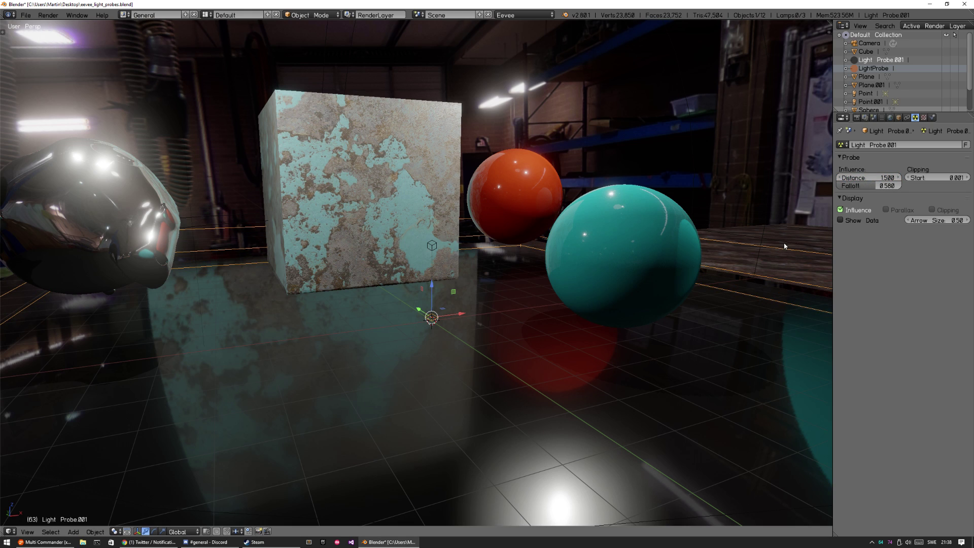
pyautogui.click(853, 222)
# Step: Position the reflection plane probe slightly above the floor along Z, with influence distance 0.9 and falloff 0.567
pyautogui.moveTo(477, 335); pyautogui.dragTo(466, 241, button='middle')
pyautogui.moveTo(426, 261); pyautogui.dragTo(468, 234)
pyautogui.moveTo(885, 185); pyautogui.dragTo(860, 183)
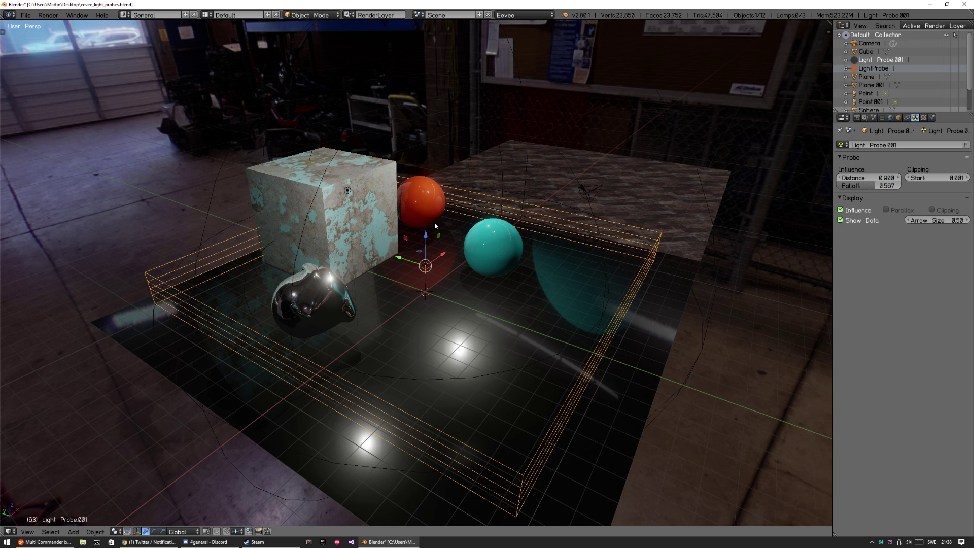
pyautogui.moveTo(426, 239); pyautogui.dragTo(426, 255)
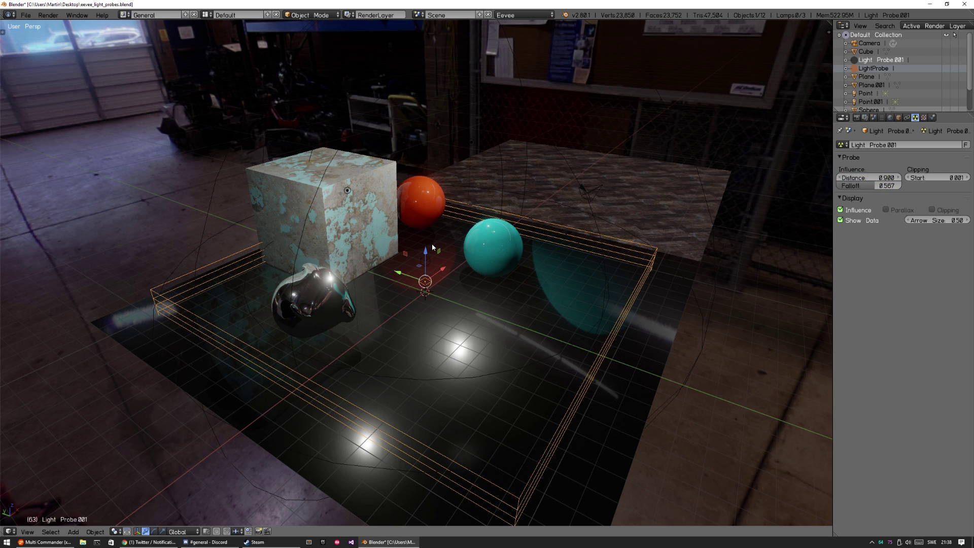
# Step: Select the spherical reflection probe, try moving it, and reduce its influence radius to 8
pyautogui.moveTo(455, 278); pyautogui.dragTo(402, 282, button='middle')
pyautogui.scroll(4, 403, 283)
pyautogui.moveTo(461, 234); pyautogui.dragTo(426, 248, button='middle')
pyautogui.rightClick(426, 251)
pyautogui.rightClick(427, 251)
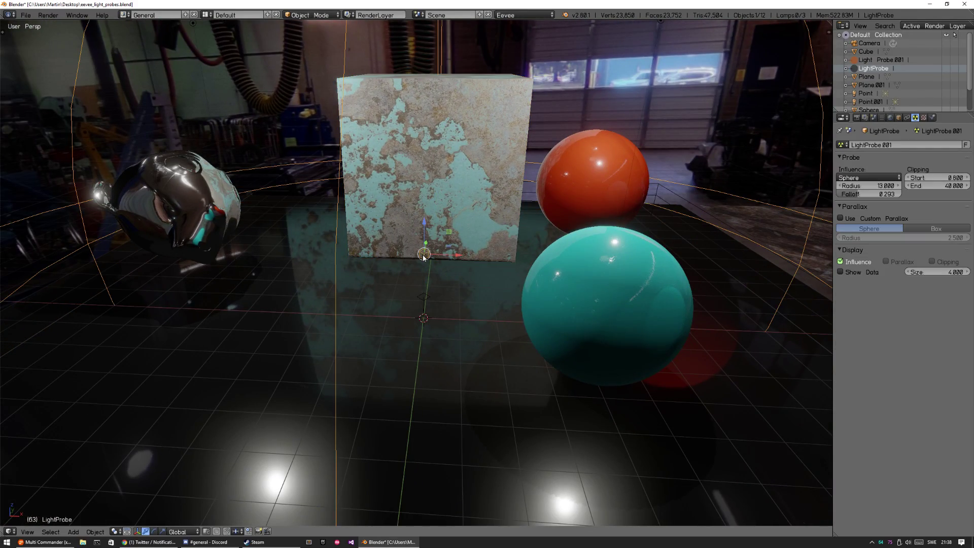
pyautogui.press('g')
pyautogui.rightClick(441, 221)
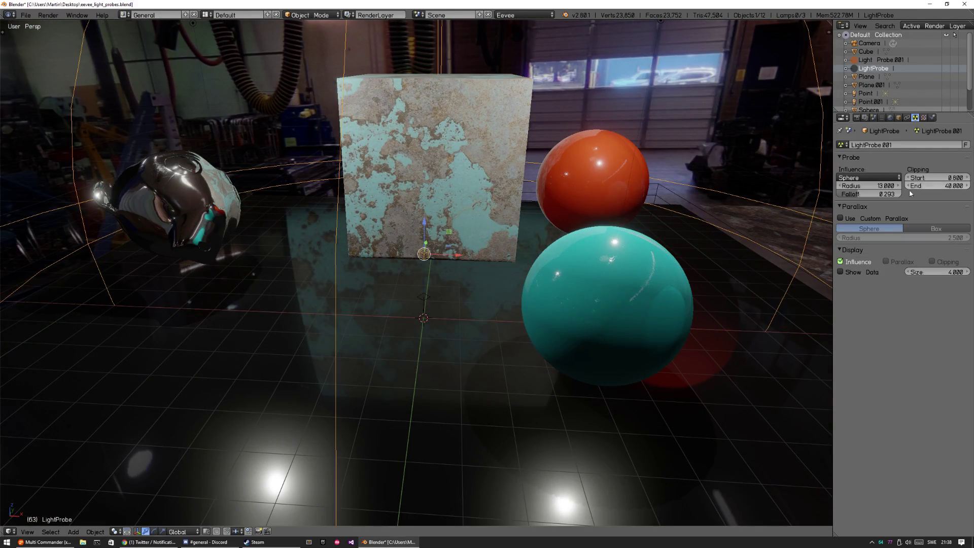
pyautogui.moveTo(881, 190)
pyautogui.mouseDown()
pyautogui.moveTo(838, 183)
pyautogui.moveTo(869, 185)
pyautogui.mouseUp()
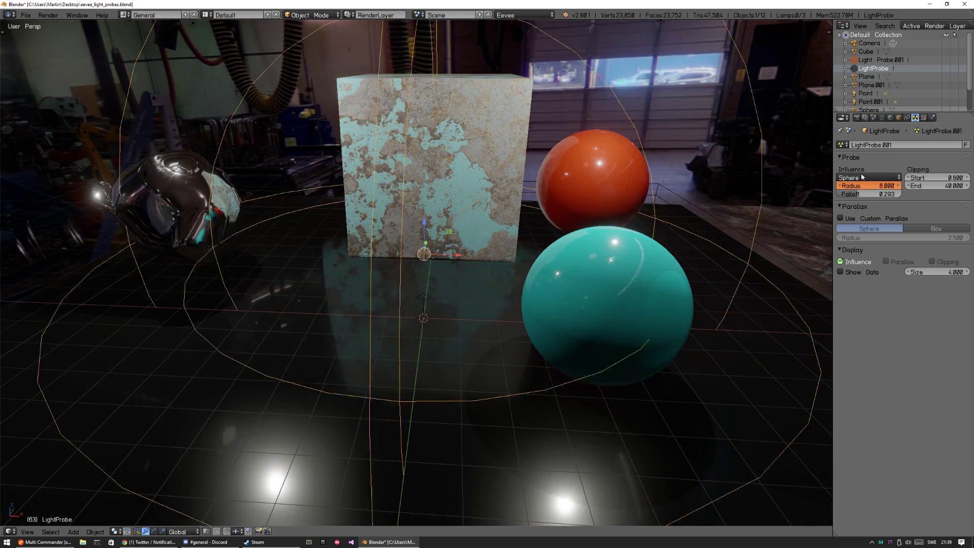
# Step: Delete the spherical reflection probe from the scene
pyautogui.press('x')
pyautogui.click(441, 269)
# Step: Select the reflection plane probe and clear its location so it sits at the world origin
pyautogui.moveTo(424, 300); pyautogui.dragTo(454, 321, button='middle')
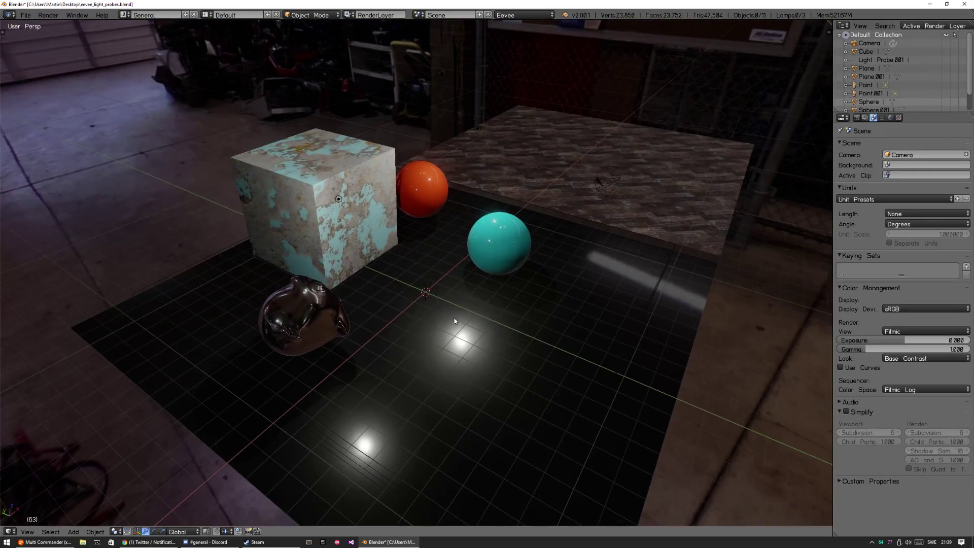
pyautogui.rightClick(170, 279)
pyautogui.hotkey('alt', 'g')
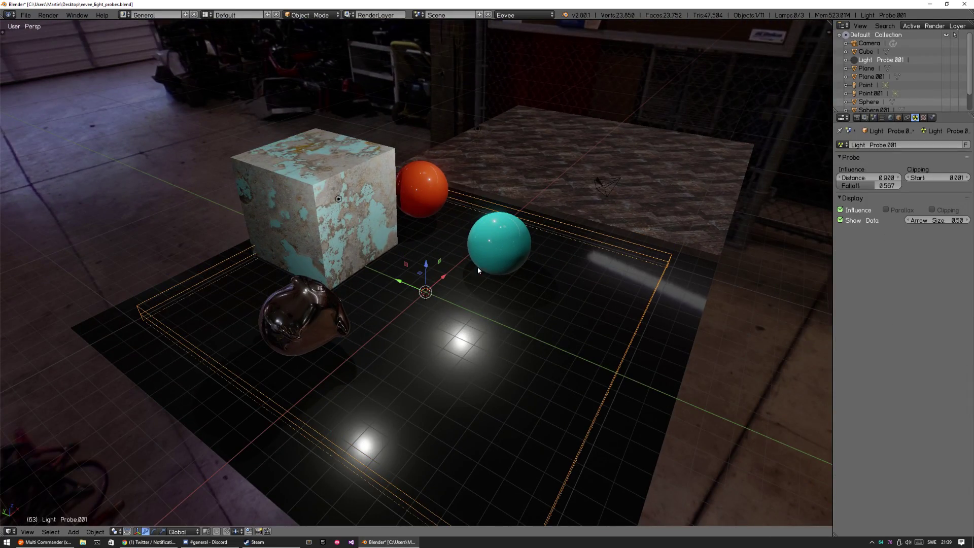
# Step: Raise the reflection plane probe slightly along Z and reduce its influence distance
pyautogui.moveTo(427, 275); pyautogui.dragTo(428, 269)
pyautogui.moveTo(500, 342); pyautogui.dragTo(434, 315, button='middle')
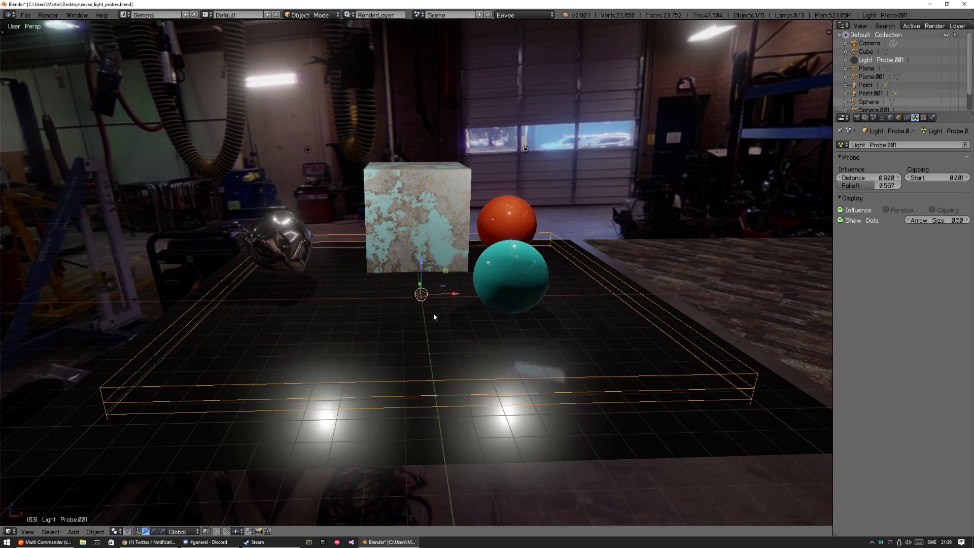
pyautogui.scroll(3, 458, 284)
pyautogui.moveTo(869, 180)
pyautogui.mouseDown()
pyautogui.moveTo(851, 189)
pyautogui.moveTo(869, 185)
pyautogui.mouseUp()
# Step: Select the black floor plane and set its material roughness to 0.2
pyautogui.rightClick(74, 287)
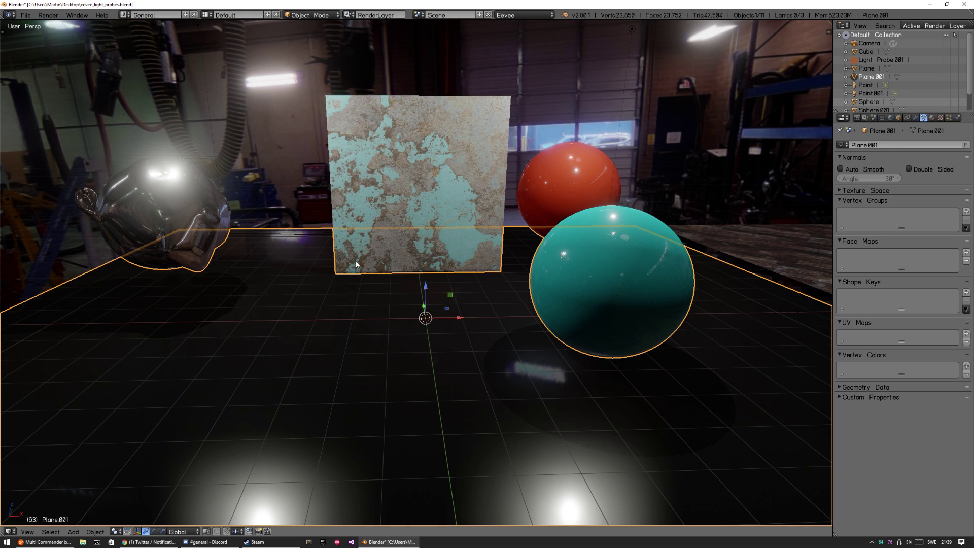
pyautogui.click(932, 117)
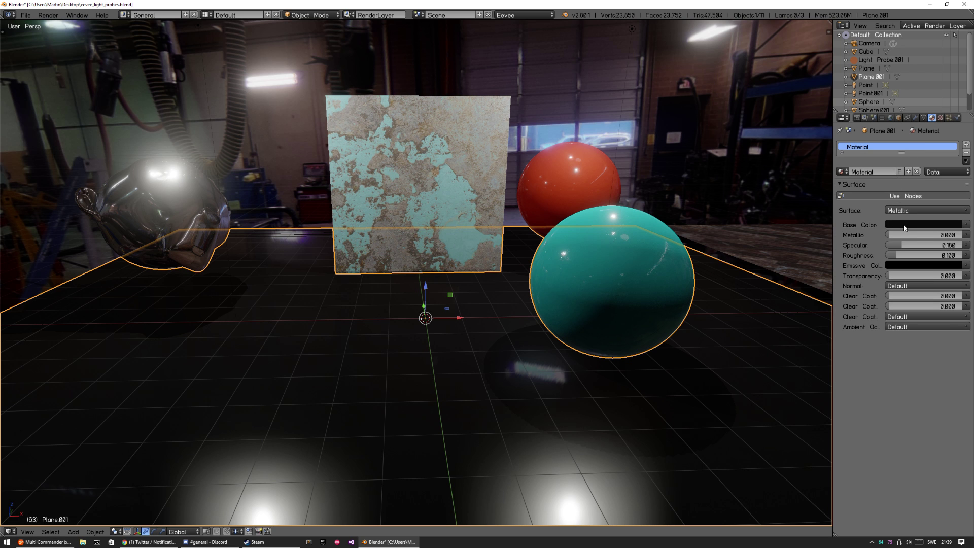
pyautogui.doubleClick(907, 256)
pyautogui.write('0.2')
pyautogui.press('Return')
pyautogui.moveTo(486, 287); pyautogui.dragTo(525, 290, button='middle')
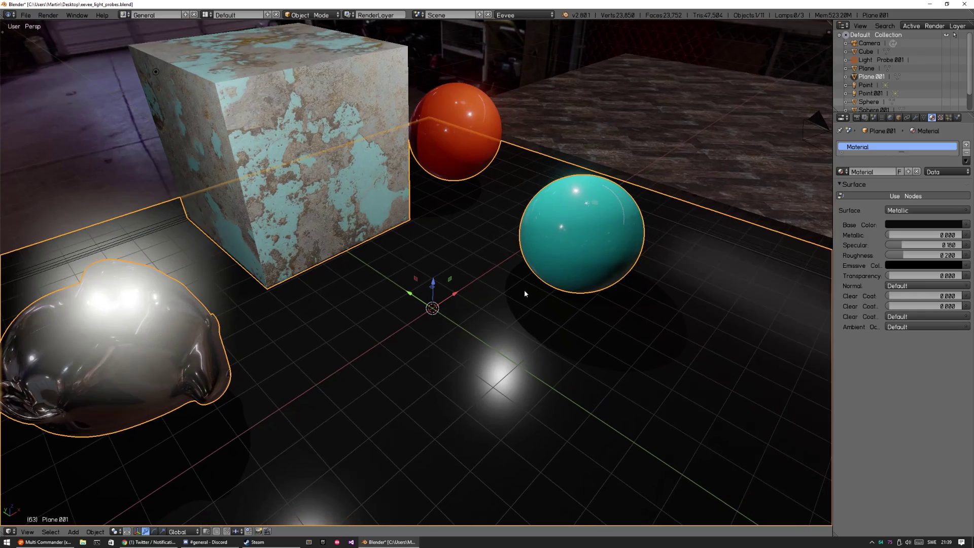
# Step: Set the black floor material's roughness back to 0.1
pyautogui.doubleClick(925, 254)
pyautogui.write('0.1')
pyautogui.press('Return')
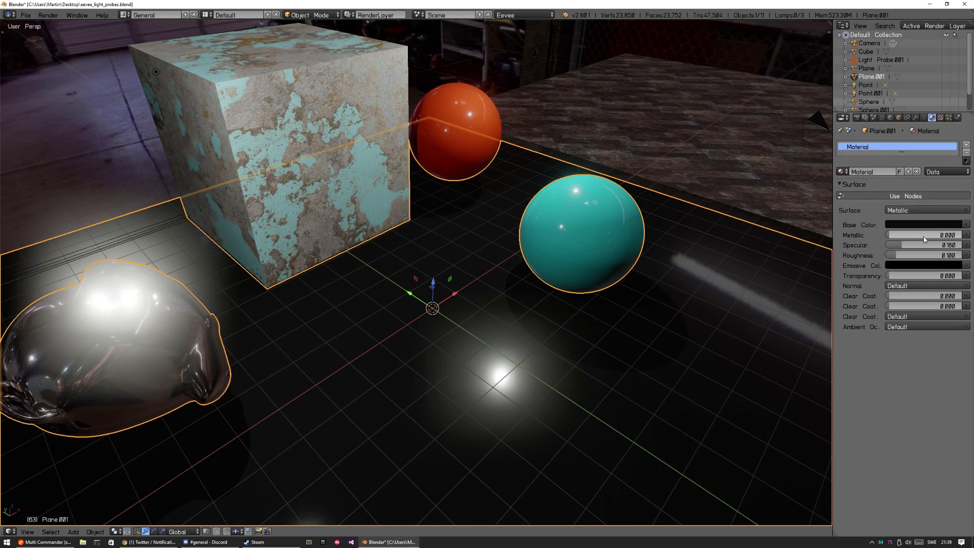
pyautogui.moveTo(522, 254); pyautogui.dragTo(468, 240, button='middle')
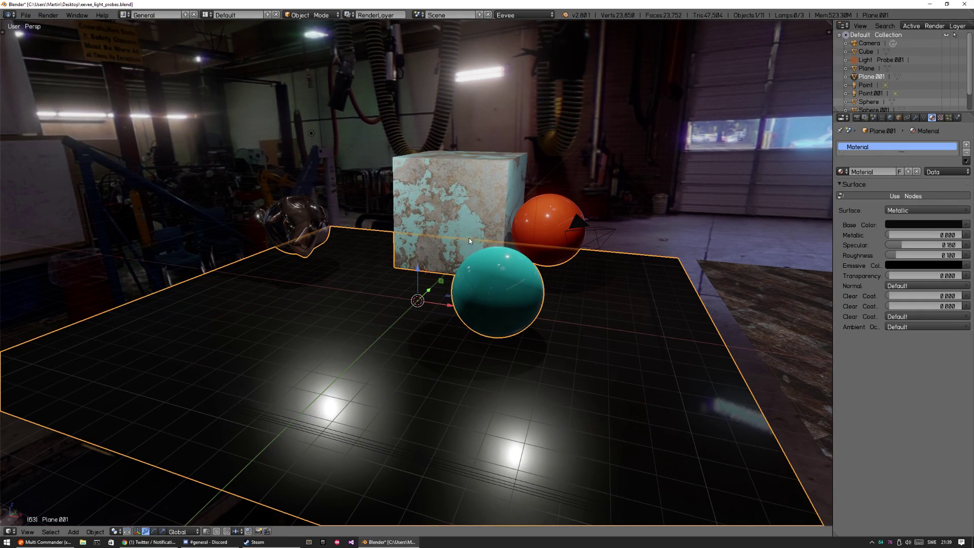
pyautogui.rightClick(478, 245)
pyautogui.press('r')
pyautogui.press('r')
pyautogui.rightClick(510, 258)
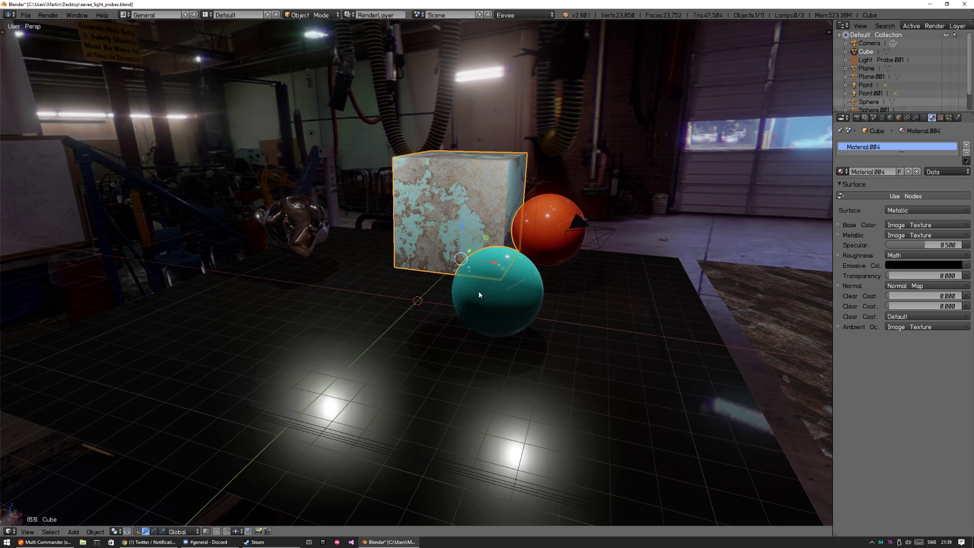
pyautogui.press('a')
pyautogui.moveTo(520, 267); pyautogui.dragTo(548, 273, button='middle')
pyautogui.scroll(-4, 495, 335)
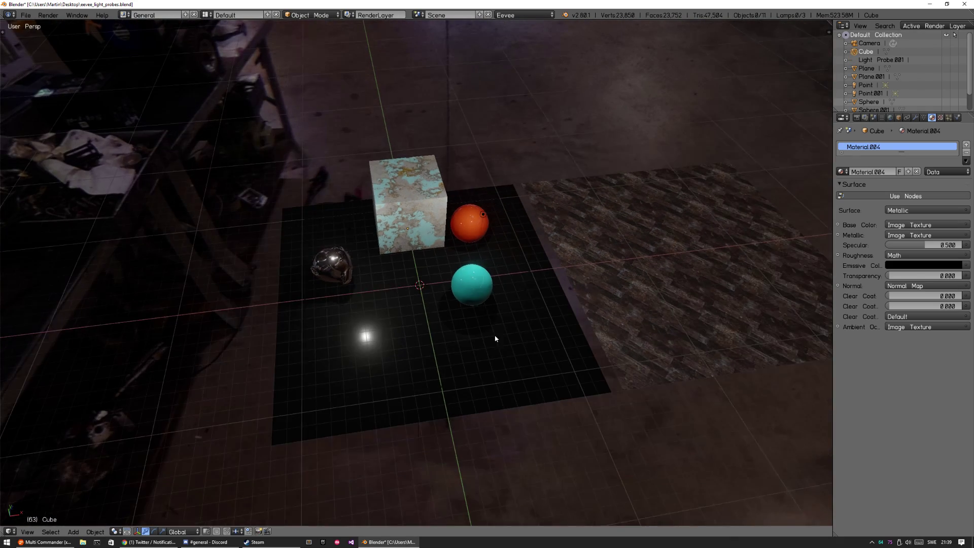
# Step: Delete the reflection plane probe from the scene
pyautogui.rightClick(340, 231)
pyautogui.moveTo(343, 231); pyautogui.dragTo(464, 250, button='middle')
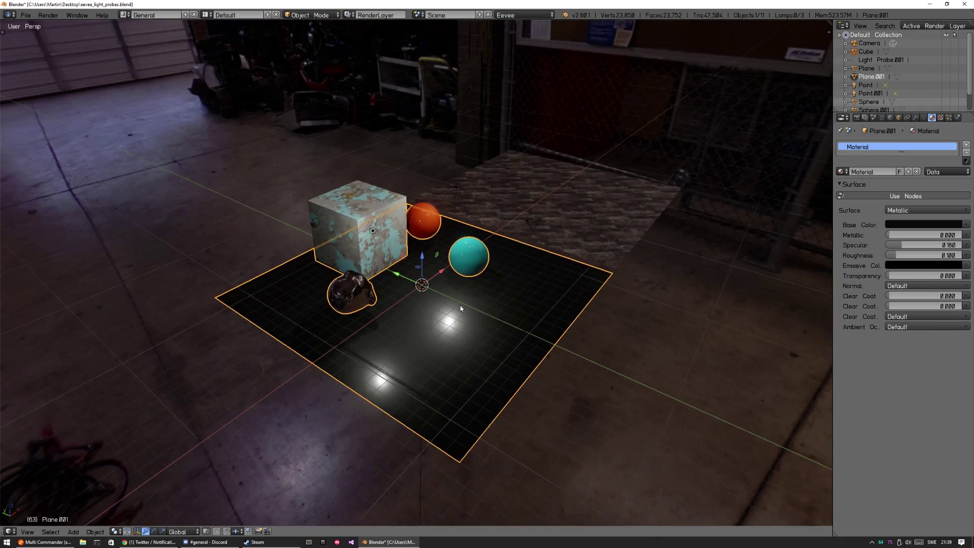
pyautogui.scroll(3, 460, 306)
pyautogui.rightClick(179, 292)
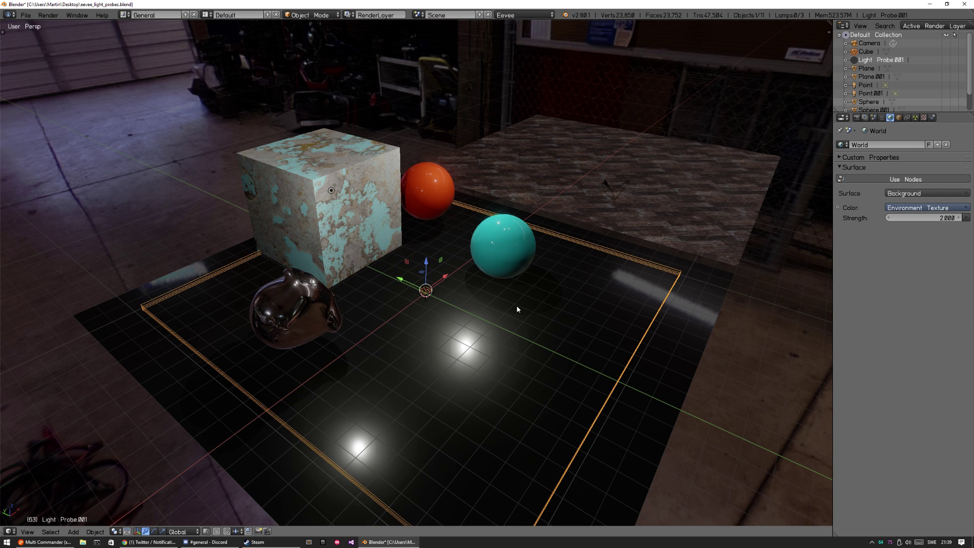
pyautogui.press('Delete')
pyautogui.moveTo(517, 278); pyautogui.dragTo(613, 286, button='middle')
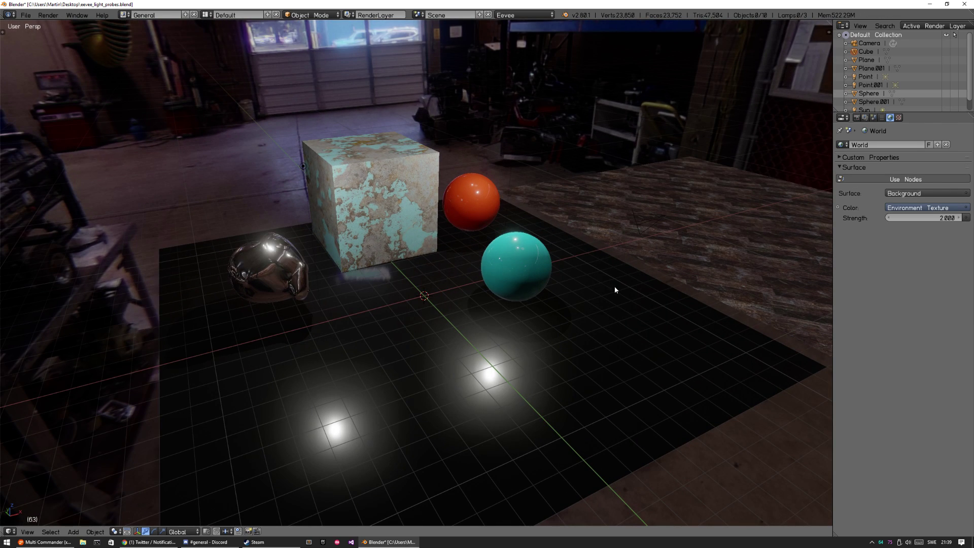
# Step: Delete the black floor plane beneath the cube and spheres
pyautogui.rightClick(628, 289)
pyautogui.scroll(-3, 615, 290)
pyautogui.press('x')
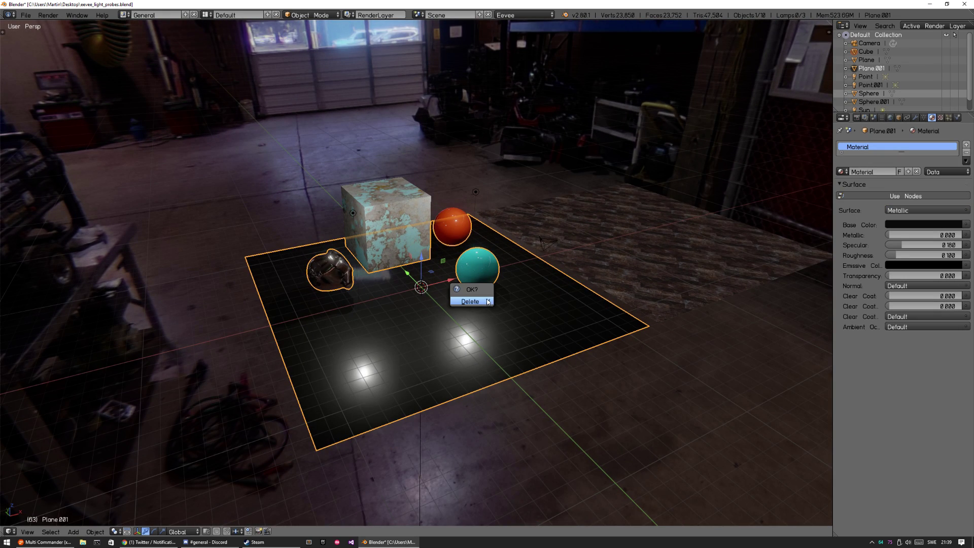
pyautogui.click(488, 303)
# Step: Clear the wood plank plane's location so it becomes the floor beneath the objects
pyautogui.rightClick(649, 263)
pyautogui.hotkey('alt', 'g')
pyautogui.scroll(5, 535, 236)
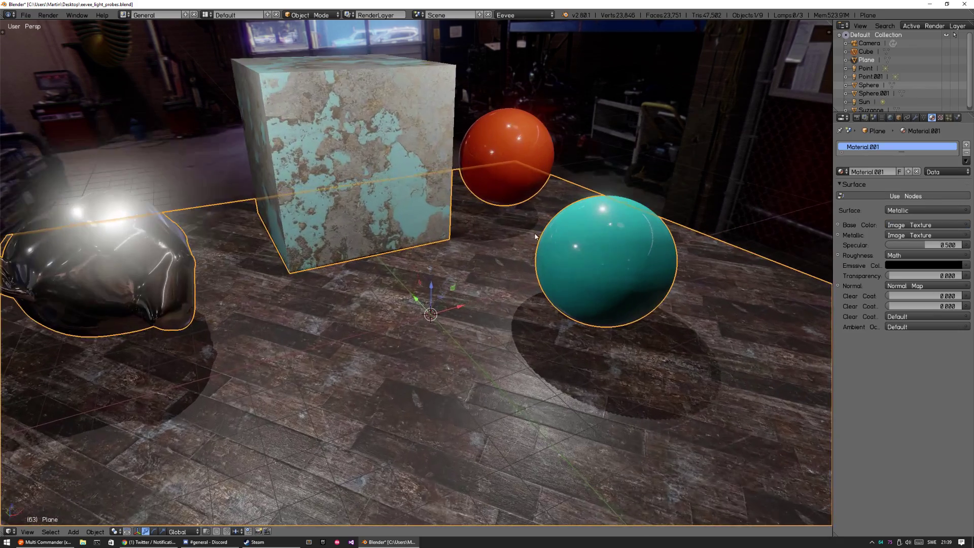
pyautogui.moveTo(474, 306); pyautogui.dragTo(354, 230, button='middle')
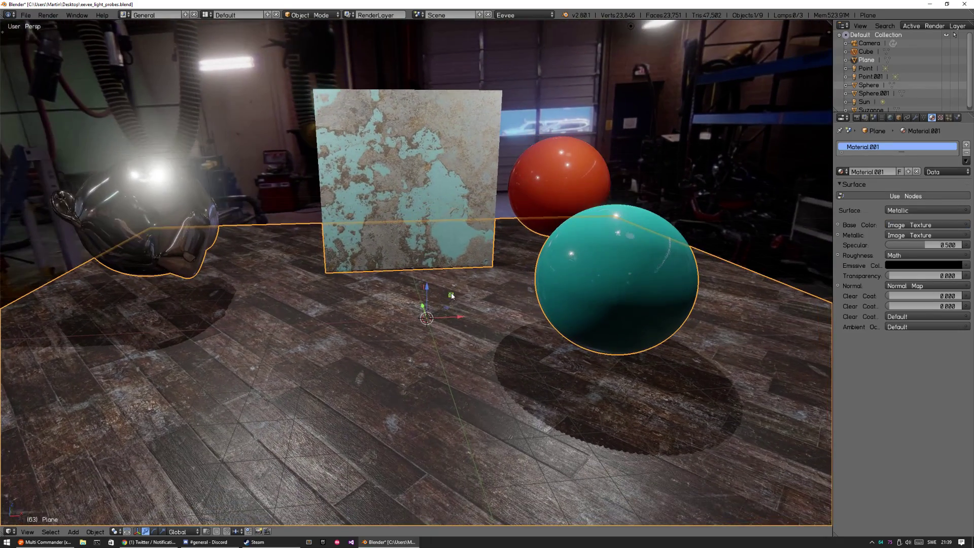
# Step: Turn off the Bloom post-process effect and deselect all objects
pyautogui.click(856, 118)
pyautogui.click(854, 182)
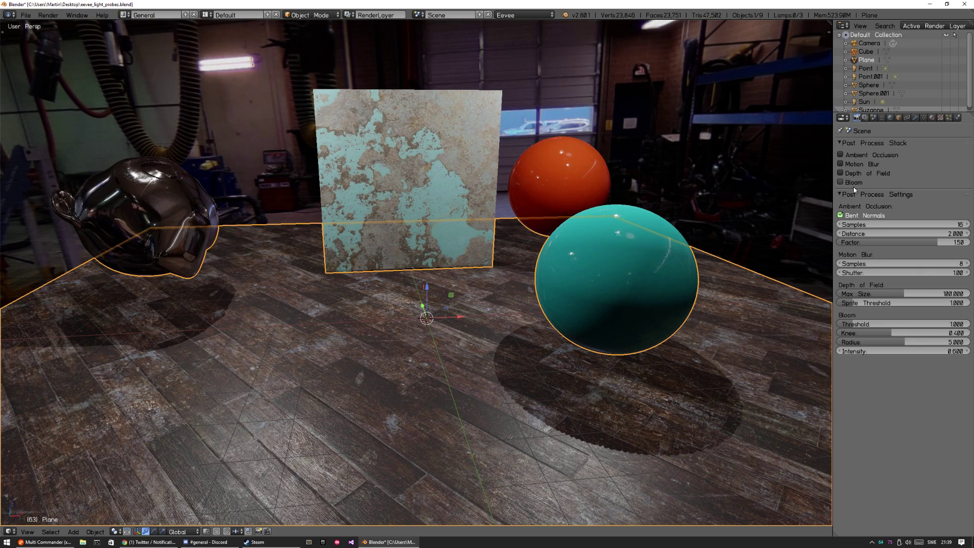
pyautogui.rightClick(180, 204)
pyautogui.press('a')
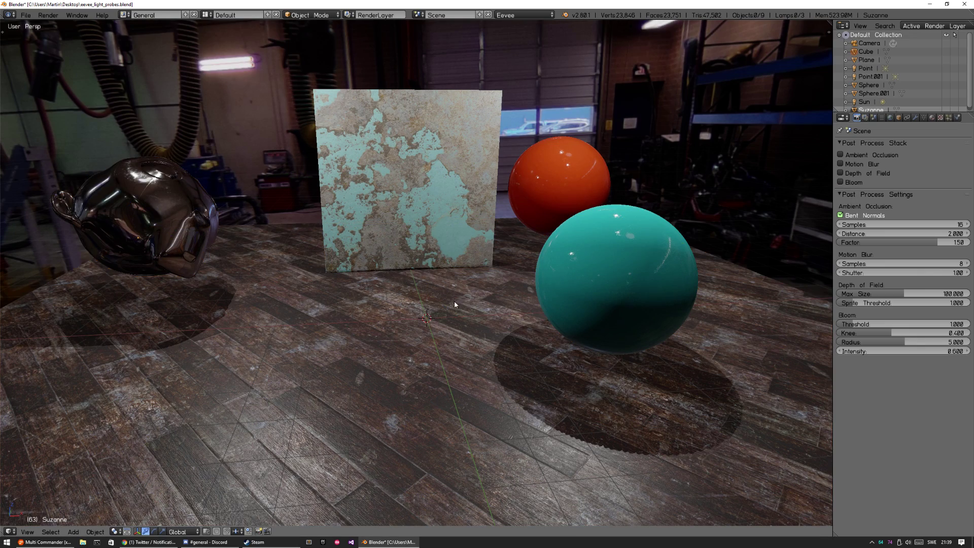
# Step: Move the orange sphere in front of the cube, directly above the world origin and close to the floor
pyautogui.scroll(3, 474, 262)
pyautogui.moveTo(442, 307); pyautogui.dragTo(572, 220, button='middle')
pyautogui.rightClick(609, 168)
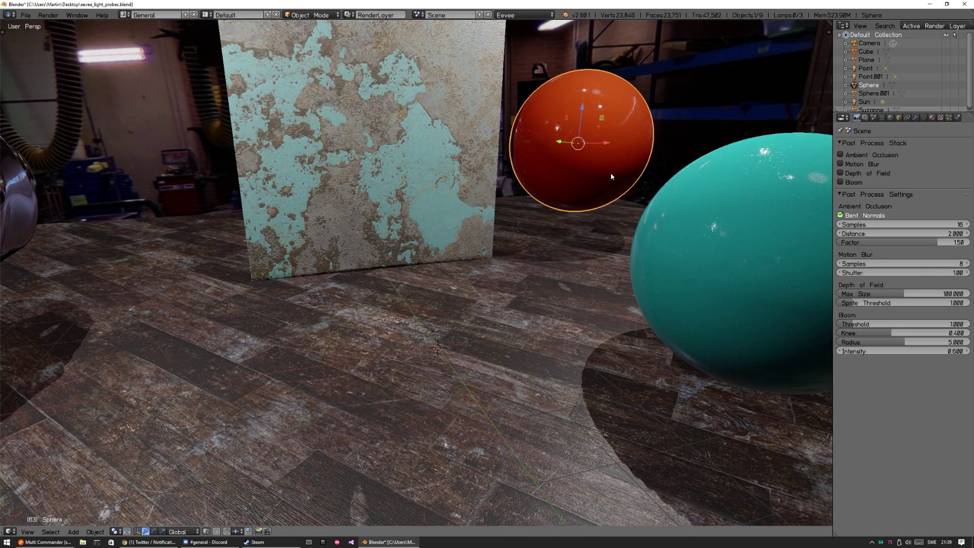
pyautogui.press('g')
pyautogui.moveTo(459, 233); pyautogui.dragTo(458, 233)
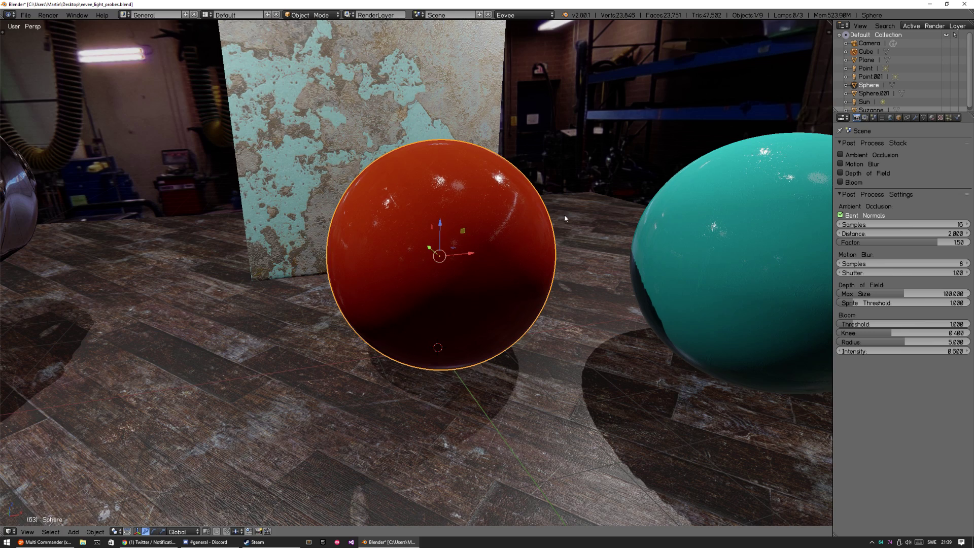
pyautogui.scroll(-3, 563, 214)
# Step: Clear the monkey head's location, shift it along X beside the orange sphere, and rotate it freely
pyautogui.rightClick(132, 259)
pyautogui.hotkey('alt', 'g')
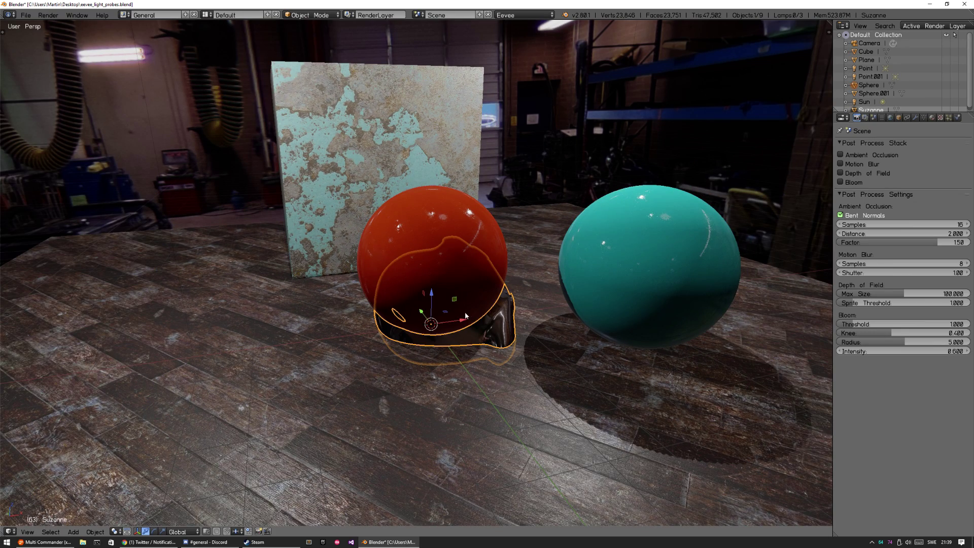
pyautogui.moveTo(462, 319); pyautogui.dragTo(346, 333)
pyautogui.press('r')
pyautogui.press('r')
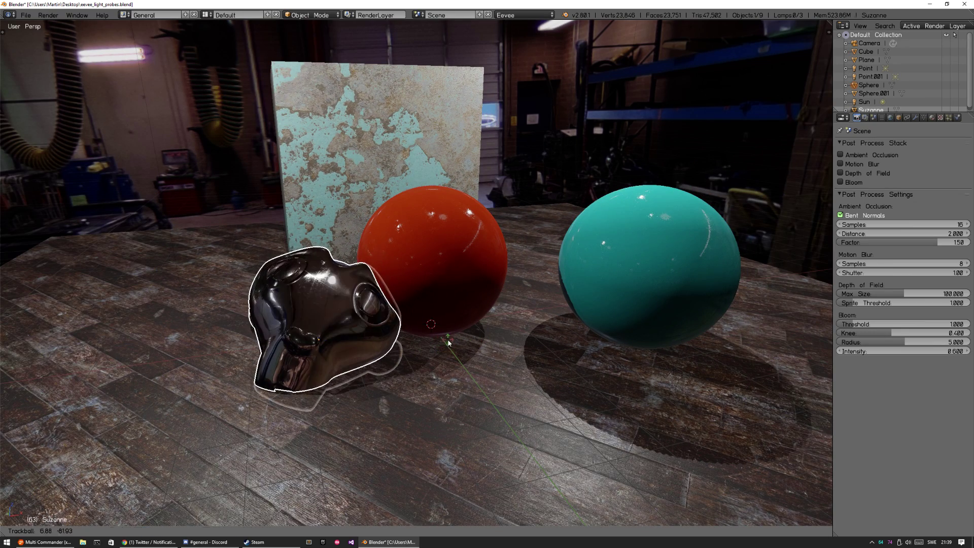
pyautogui.click(448, 339)
# Step: Reposition the monkey head, scale it down slightly, and rotate it freely to rest on the floor
pyautogui.press('g')
pyautogui.click(426, 318)
pyautogui.press('s')
pyautogui.click(437, 339)
pyautogui.press('r')
pyautogui.press('r')
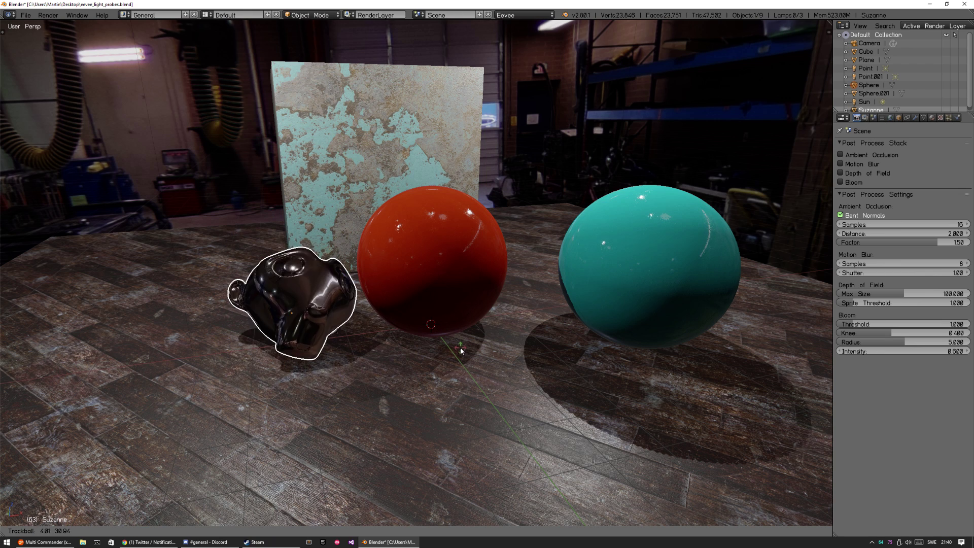
pyautogui.click(437, 348)
# Step: Scale the orange sphere down to about 0.89 and rotate the monkey head slightly
pyautogui.rightClick(425, 291)
pyautogui.press('s')
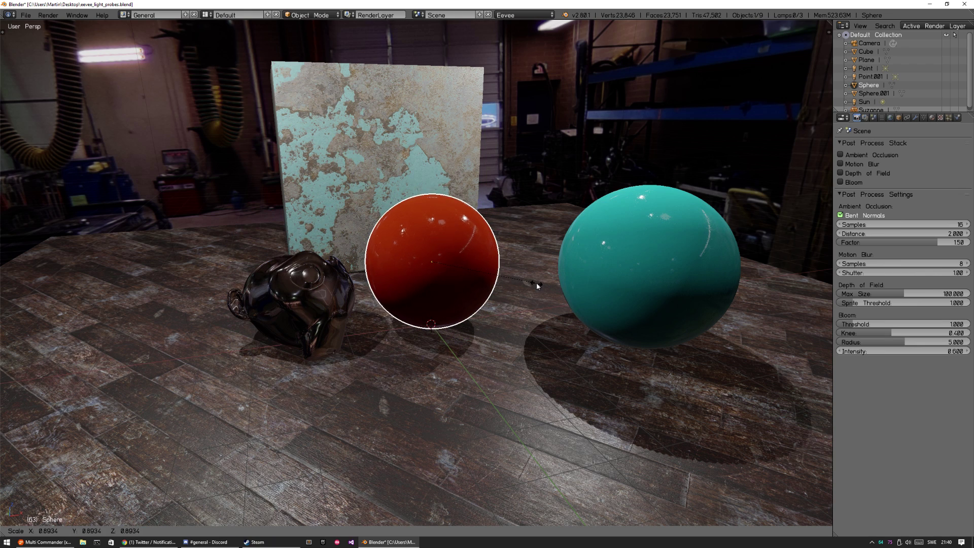
pyautogui.click(537, 282)
pyautogui.rightClick(327, 303)
pyautogui.press('r')
pyautogui.click(470, 303)
# Step: Enable the Ambient Occlusion post-process effect and set its factor to 0.00
pyautogui.click(846, 156)
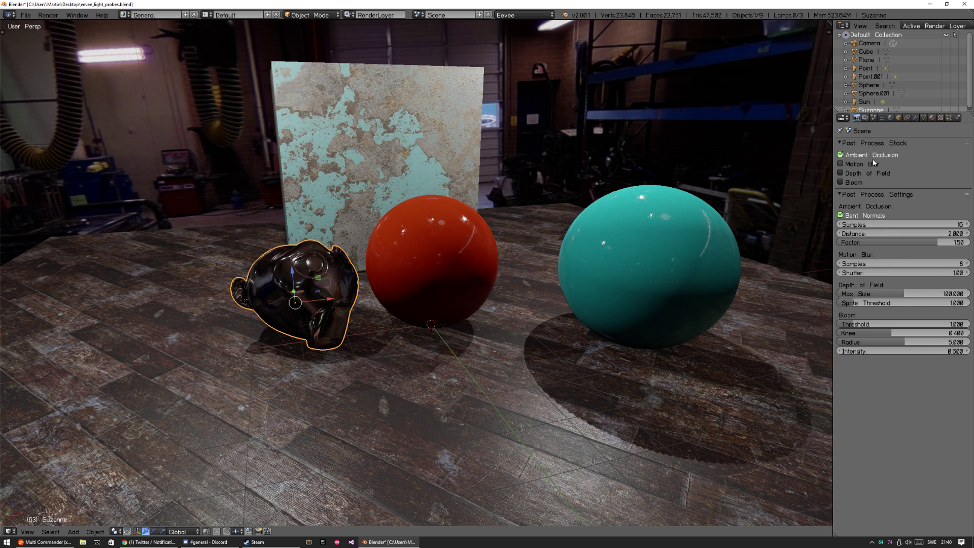
pyautogui.click(870, 143)
pyautogui.click(870, 143)
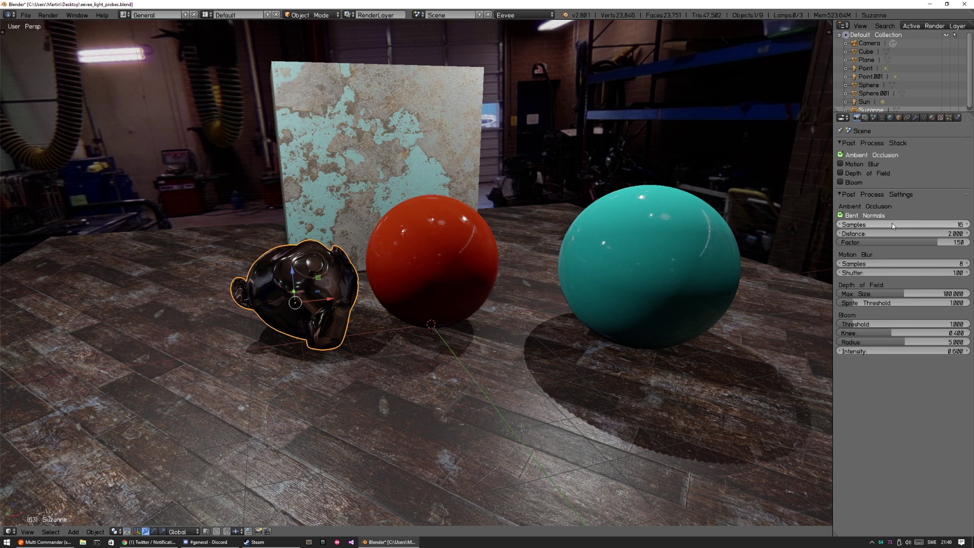
pyautogui.scroll(4, 466, 323)
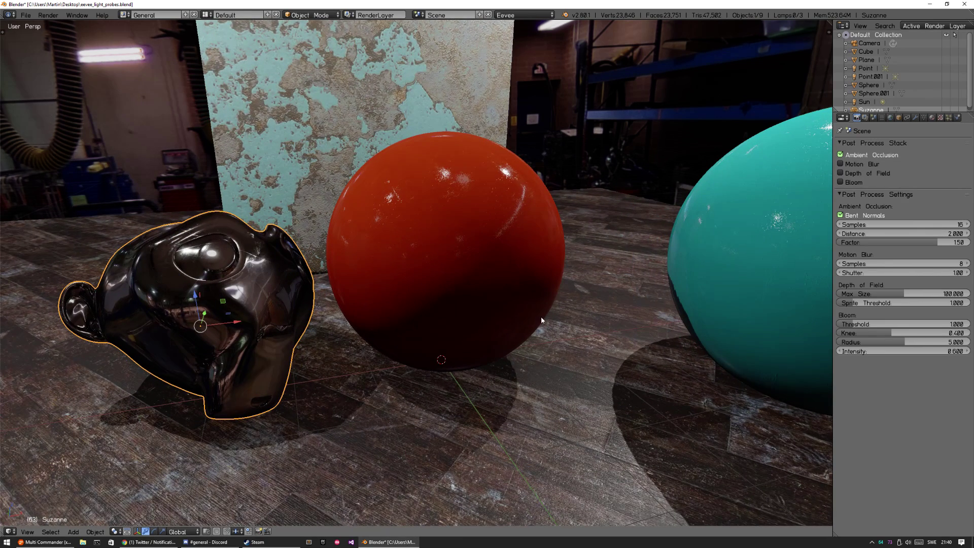
pyautogui.moveTo(916, 243); pyautogui.dragTo(757, 228)
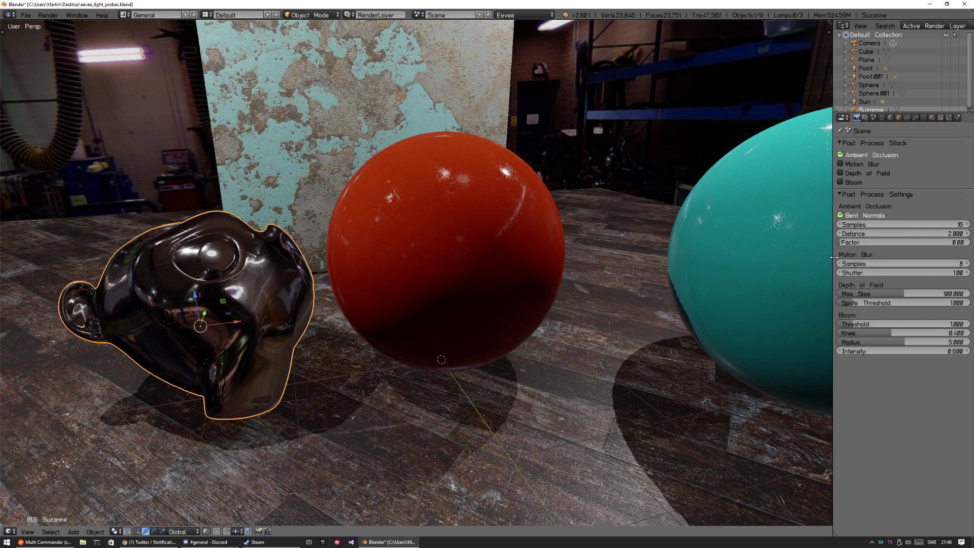
# Step: Examine the shading and floor contact of the monkey head and spheres from several angles with nothing selected
pyautogui.moveTo(328, 363); pyautogui.dragTo(663, 308, button='middle')
pyautogui.scroll(-2, 619, 336)
pyautogui.press('a')
pyautogui.moveTo(622, 337); pyautogui.dragTo(512, 320, button='middle')
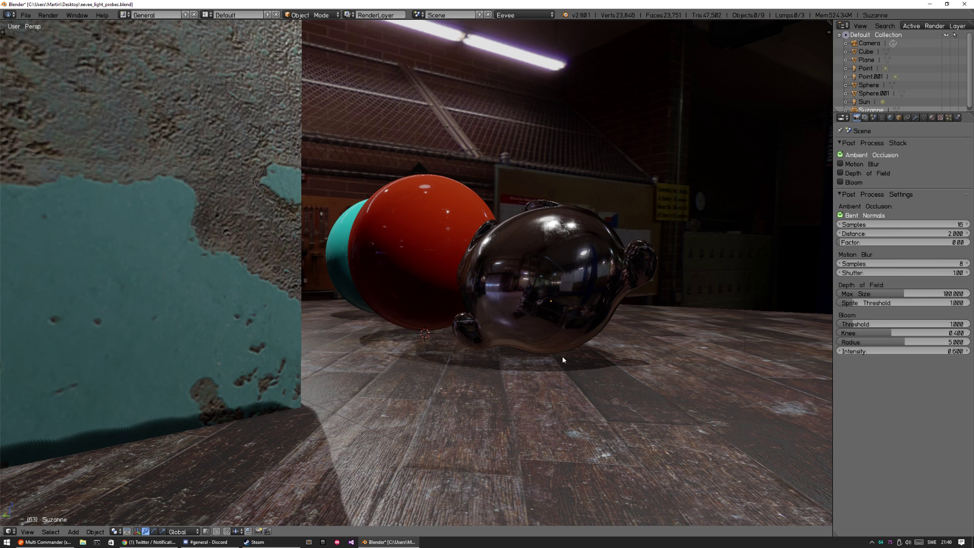
pyautogui.moveTo(621, 312); pyautogui.dragTo(580, 311, button='middle')
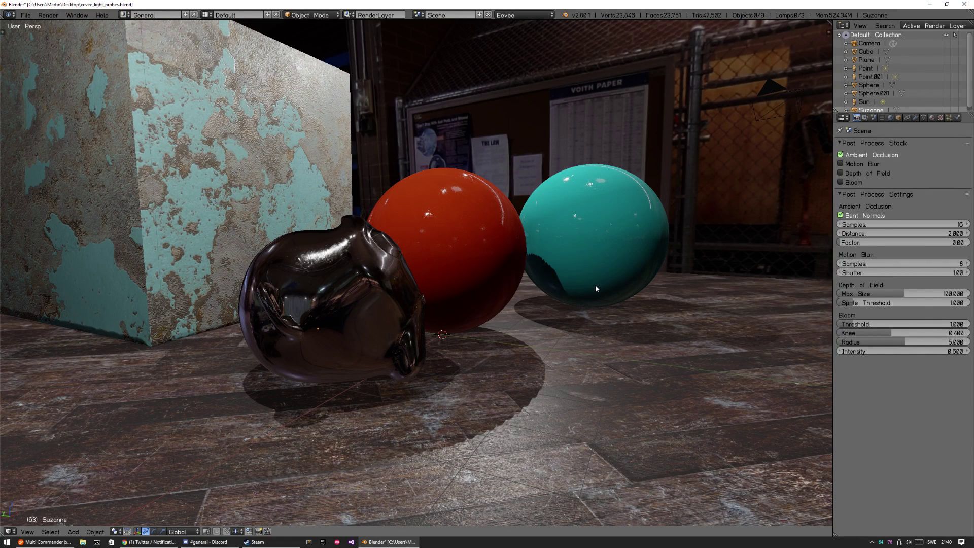
pyautogui.moveTo(595, 286); pyautogui.dragTo(492, 294, button='middle')
pyautogui.press('a')
pyautogui.press('a')
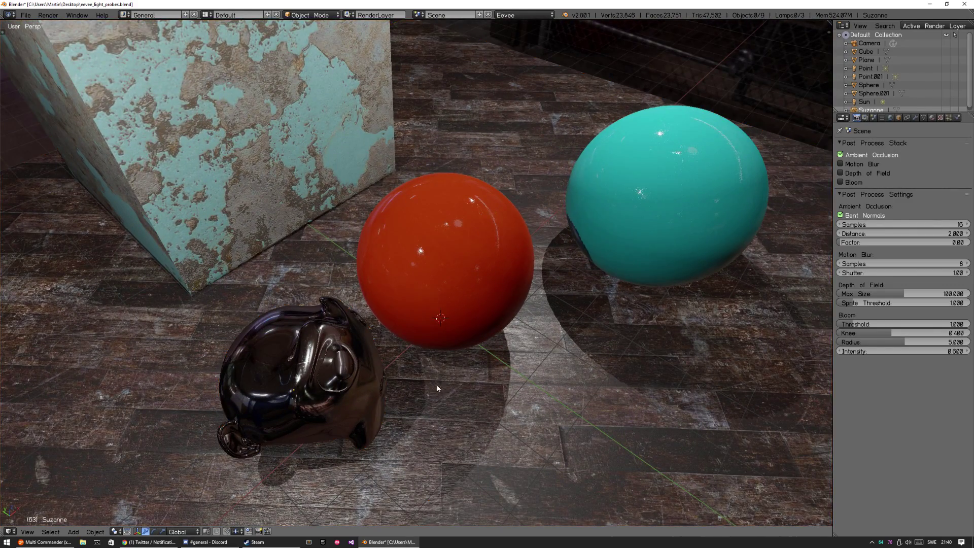
pyautogui.moveTo(437, 385); pyautogui.dragTo(500, 344, button='middle')
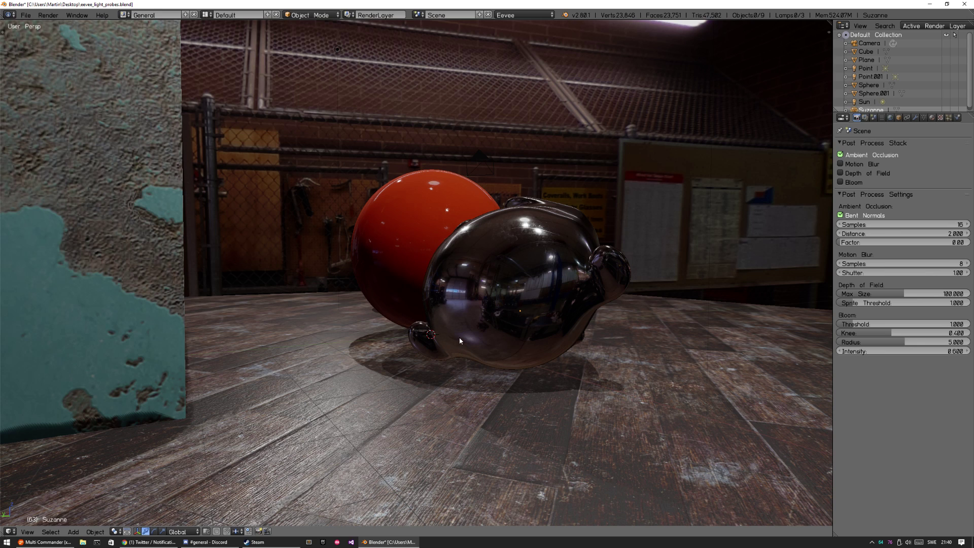
# Step: Rotate the monkey head slightly with a trackball rotation and deselect it
pyautogui.click(486, 335)
pyautogui.press('r')
pyautogui.press('r')
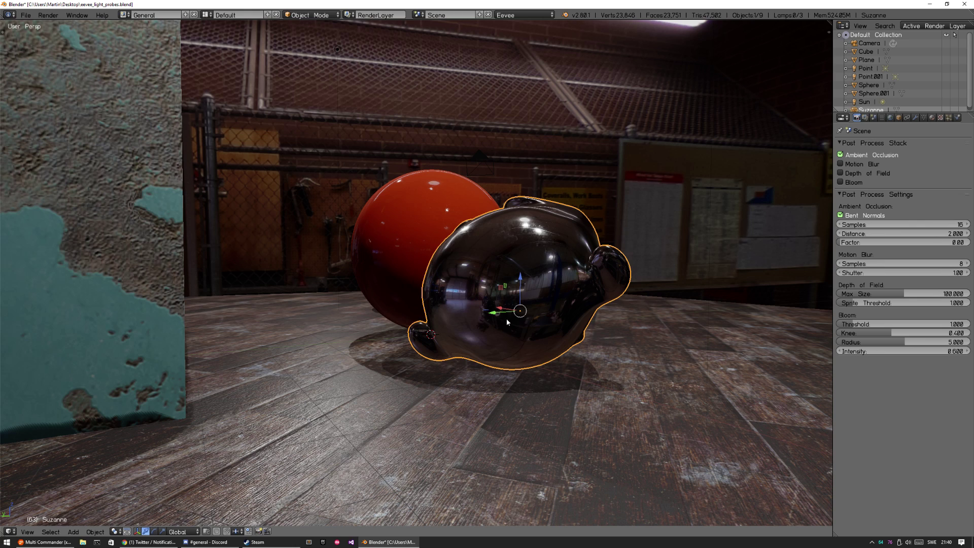
pyautogui.rightClick(526, 325)
pyautogui.press('a')
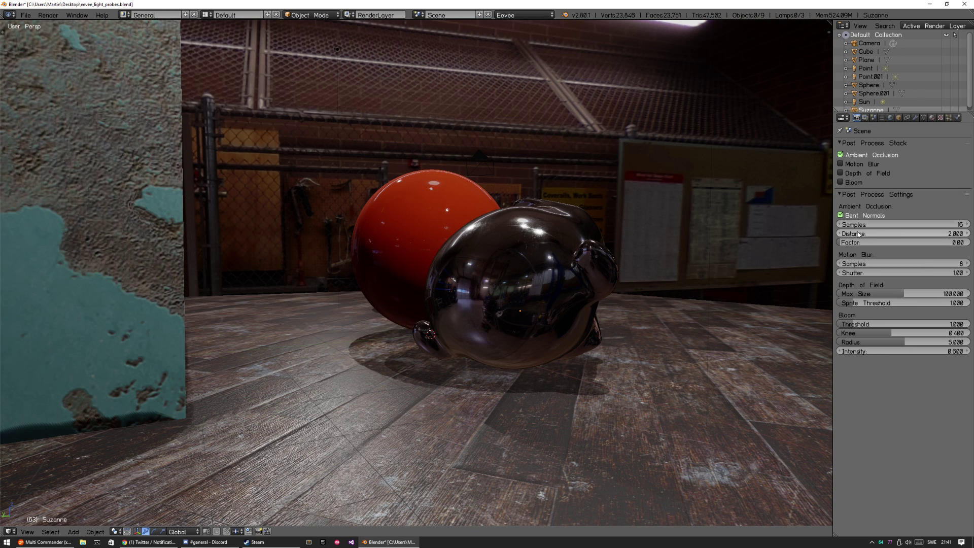
# Step: Set the ambient occlusion factor to 1.00
pyautogui.moveTo(855, 244); pyautogui.dragTo(943, 242)
pyautogui.moveTo(600, 319); pyautogui.dragTo(643, 339, button='middle')
# Step: Shift the orange sphere along X so that it sits close beside the monkey head
pyautogui.rightClick(574, 285)
pyautogui.moveTo(573, 285); pyautogui.dragTo(615, 381, button='middle')
pyautogui.moveTo(639, 300); pyautogui.dragTo(619, 301)
pyautogui.moveTo(590, 362); pyautogui.dragTo(606, 348, button='middle')
pyautogui.scroll(2, 634, 317)
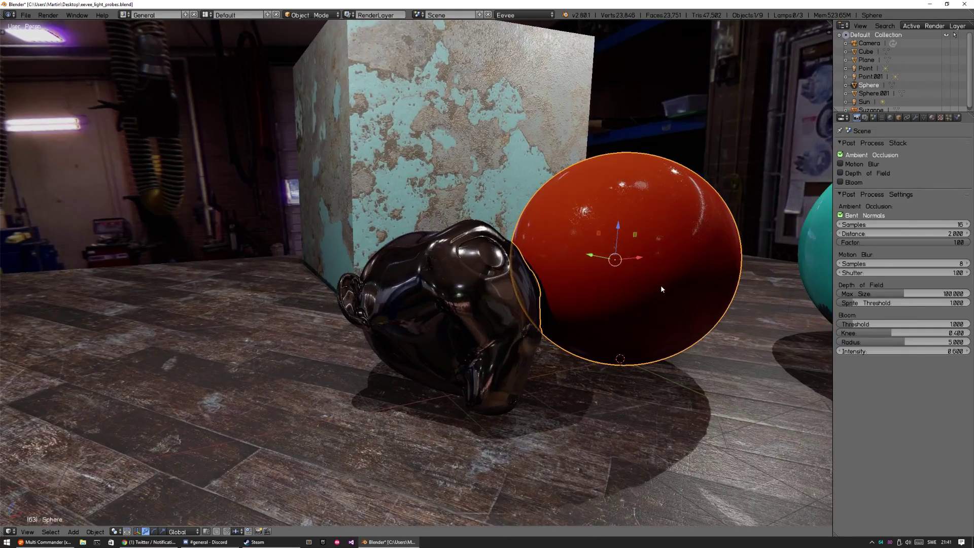
pyautogui.moveTo(661, 284); pyautogui.dragTo(640, 287, button='middle')
pyautogui.moveTo(668, 275); pyautogui.dragTo(681, 276)
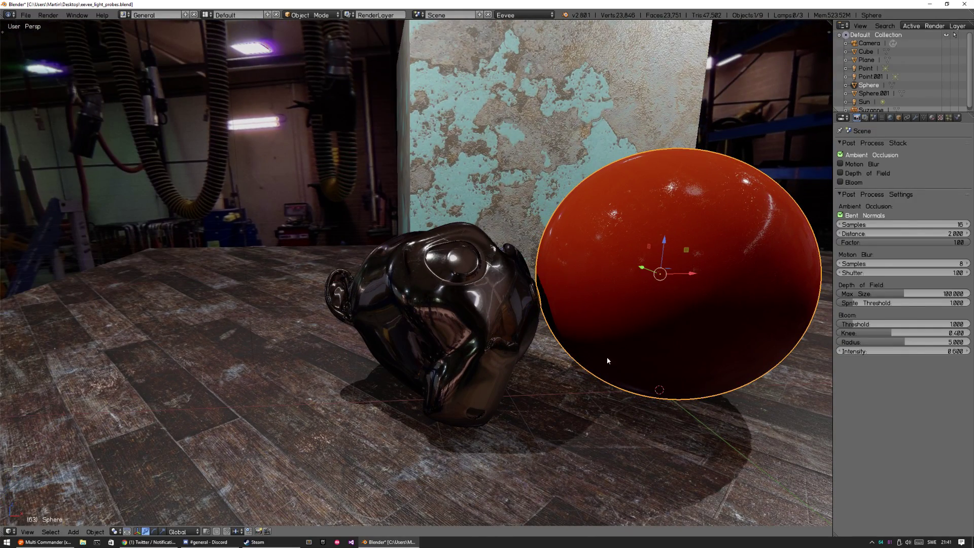
# Step: Try an ambient occlusion distance of 4 while lowering the factor and bringing it back up to 1.00
pyautogui.moveTo(608, 360); pyautogui.dragTo(622, 335, button='middle')
pyautogui.moveTo(930, 244); pyautogui.dragTo(910, 257)
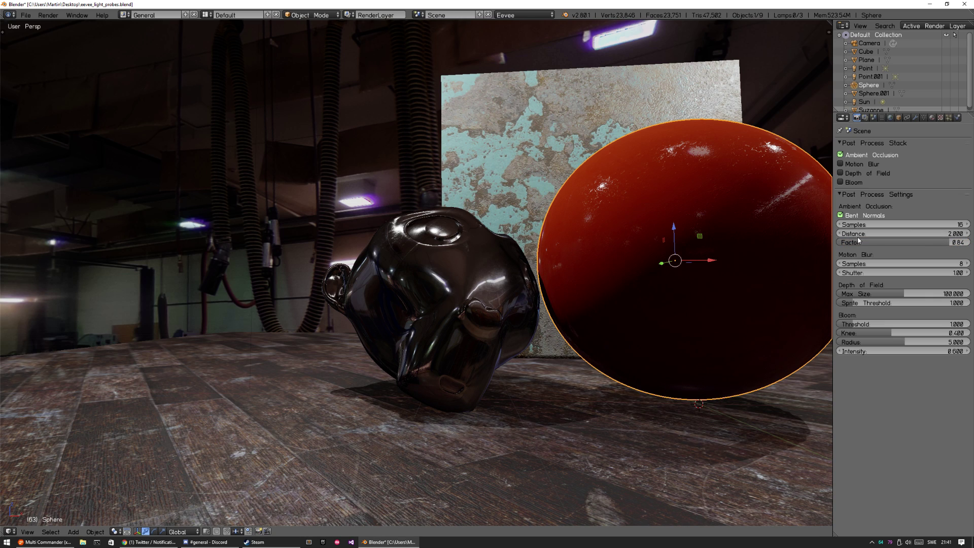
pyautogui.click(888, 233)
pyautogui.write('4')
pyautogui.press('Return')
pyautogui.moveTo(874, 241); pyautogui.dragTo(908, 236)
# Step: Set the ambient occlusion distance back to 2 and keep the factor at 1.00
pyautogui.click(903, 232)
pyautogui.write('2')
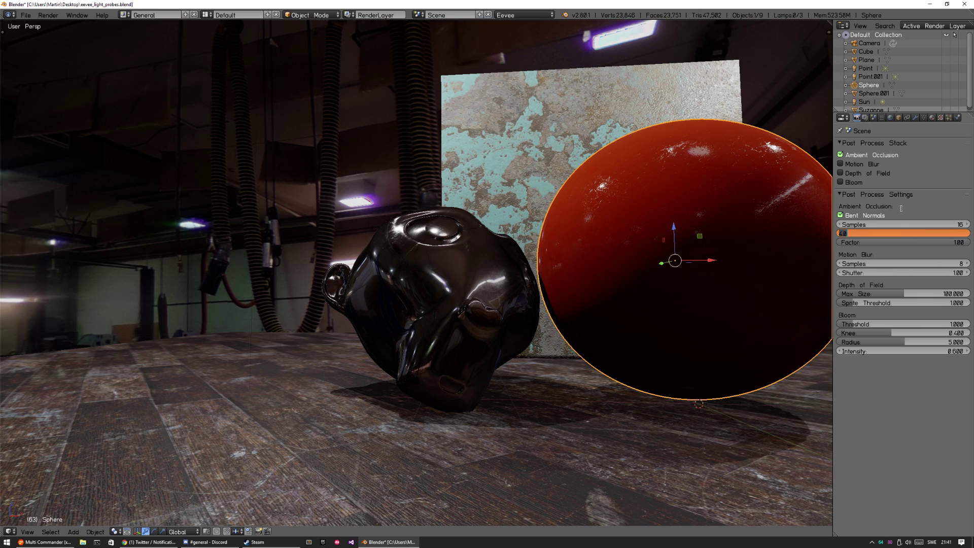
pyautogui.press('Return')
pyautogui.moveTo(913, 243)
pyautogui.mouseDown()
pyautogui.moveTo(862, 238)
pyautogui.moveTo(933, 239)
pyautogui.mouseUp()
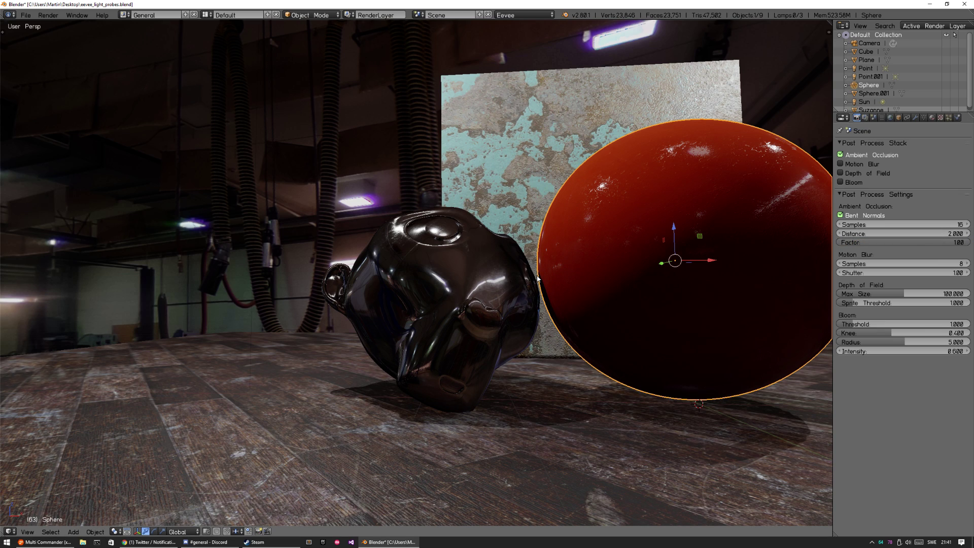
# Step: Lower the ambient occlusion factor to 0.75 with the orange sphere reselected
pyautogui.press('a')
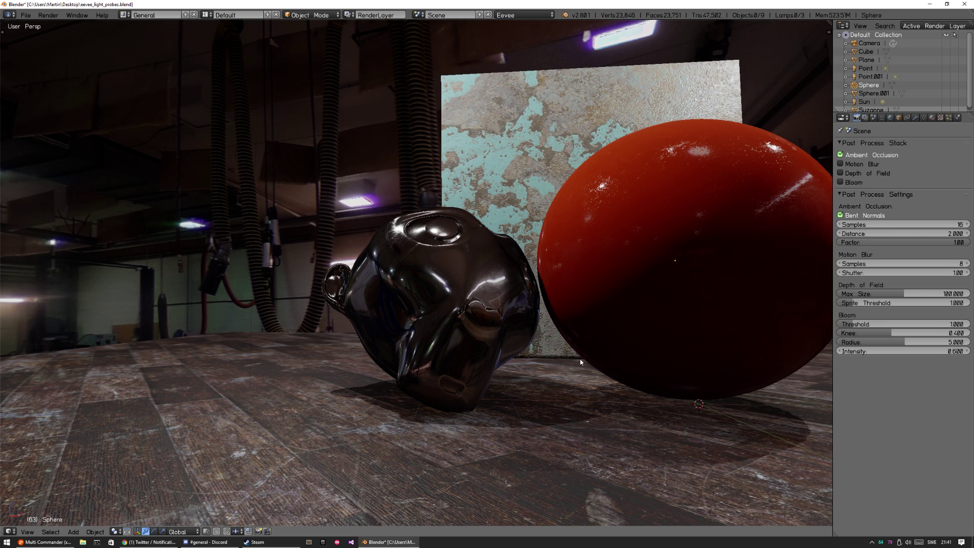
pyautogui.rightClick(606, 299)
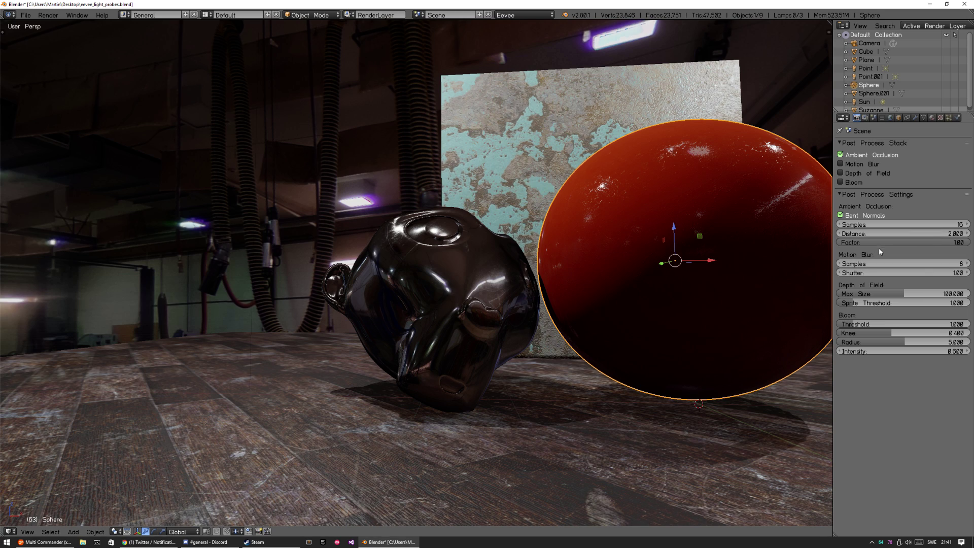
pyautogui.moveTo(893, 242); pyautogui.dragTo(855, 252)
# Step: Turn the monkey head with a trackball rotation, set the ambient occlusion factor to 1.00 and clear the selection
pyautogui.rightClick(502, 317)
pyautogui.press('r')
pyautogui.press('r')
pyautogui.click(468, 312)
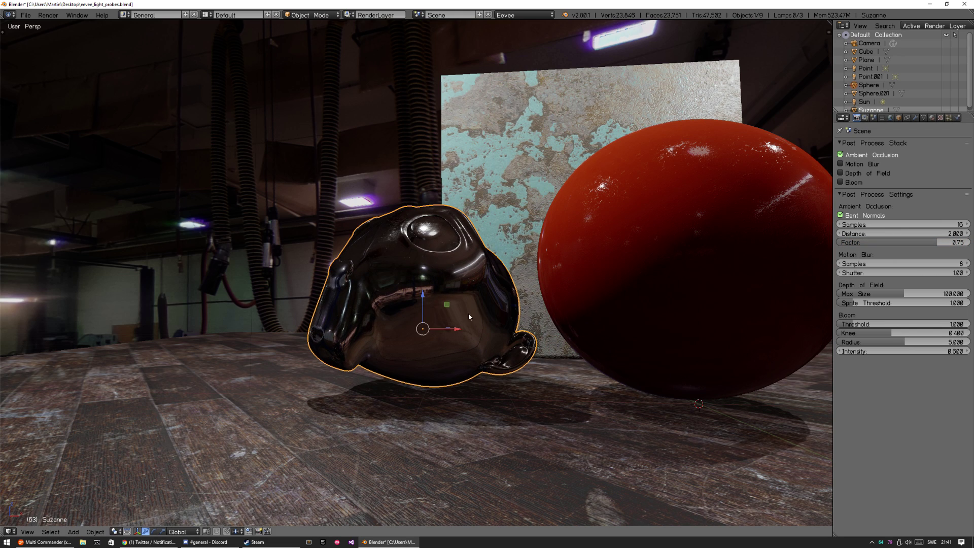
pyautogui.moveTo(898, 242); pyautogui.dragTo(959, 250)
pyautogui.press('a')
# Step: Move the orange sphere away from the monkey head to the far side of the floor, beside the textured cube
pyautogui.moveTo(625, 215); pyautogui.dragTo(541, 318, button='middle')
pyautogui.rightClick(512, 289)
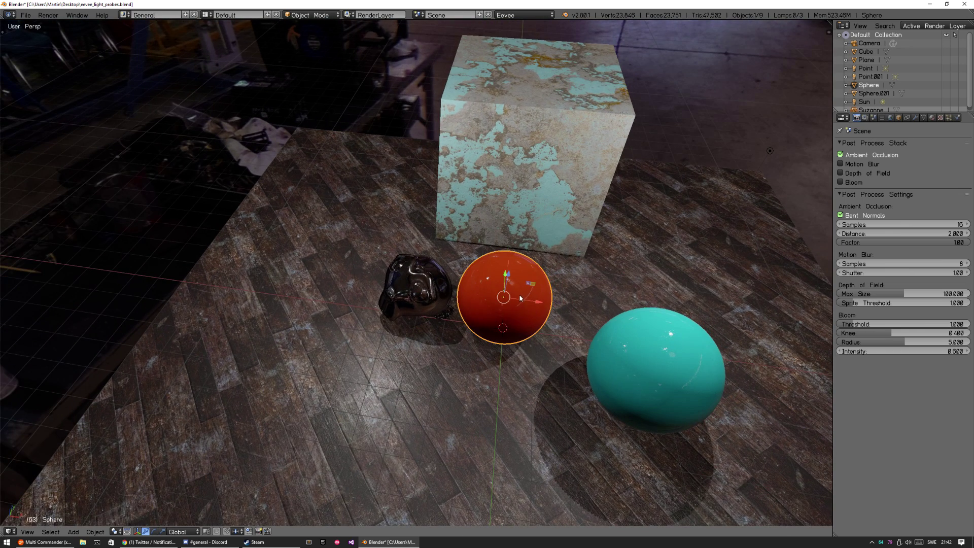
pyautogui.press('g')
pyautogui.click(715, 203)
# Step: Move the monkey head to the opposite side of the textured cube, away from the spheres
pyautogui.rightClick(427, 288)
pyautogui.press('g')
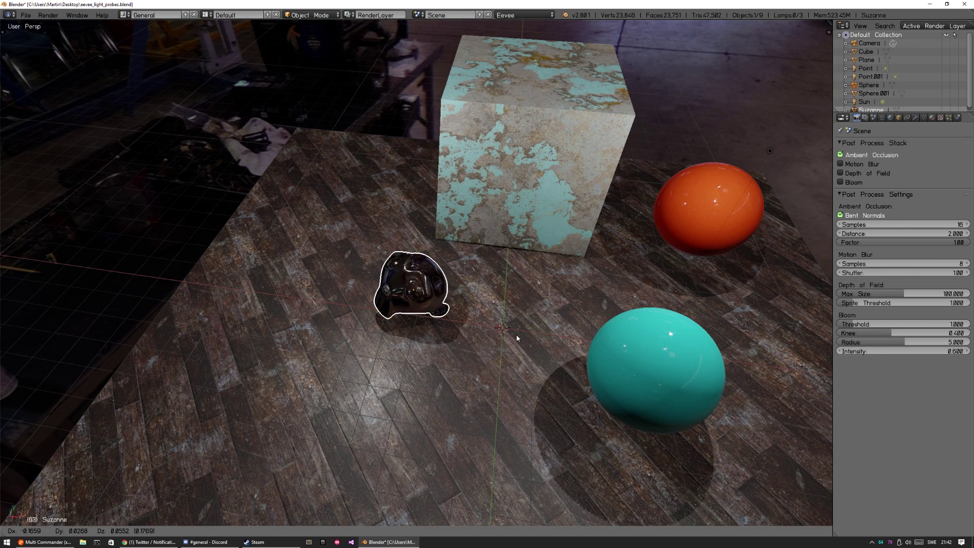
pyautogui.click(450, 285)
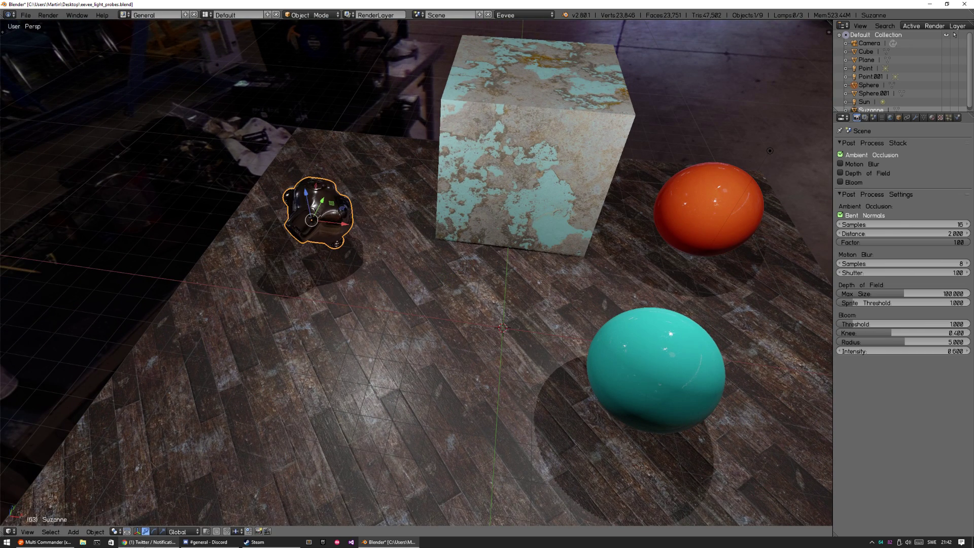
# Step: Switch to Chrome, open the Eevee roadmap link from the Twitter notifications and look through the Eevee Planning 2017 page
pyautogui.click(148, 542)
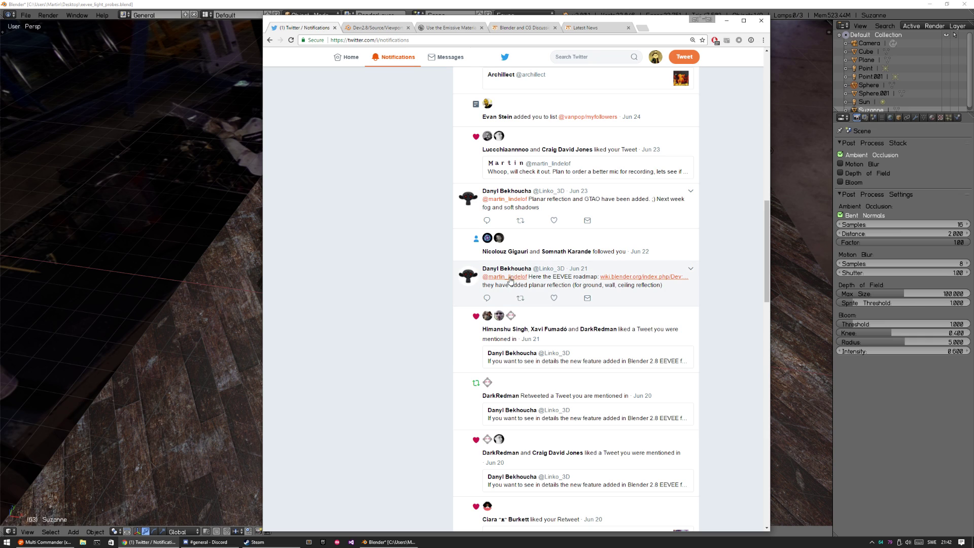
pyautogui.click(614, 278)
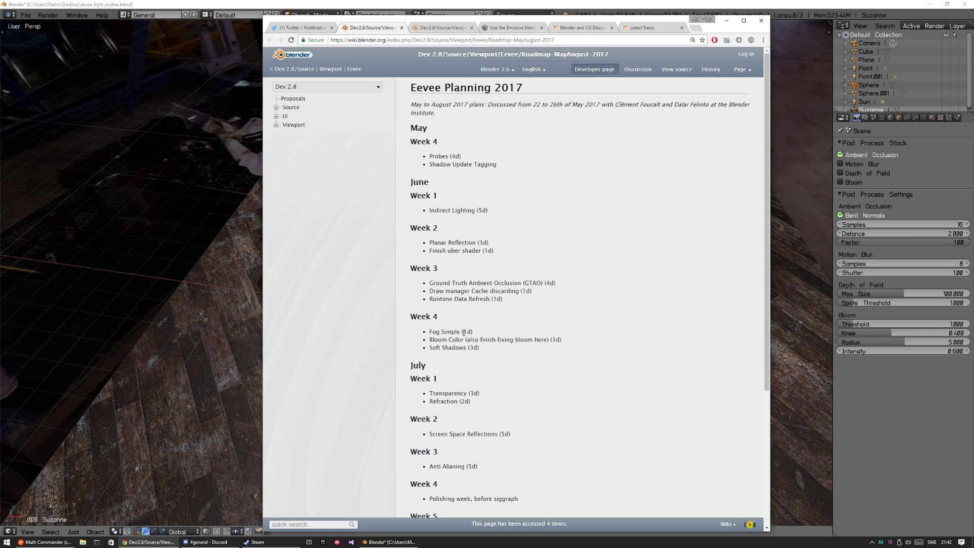
pyautogui.scroll(-2, 491, 359)
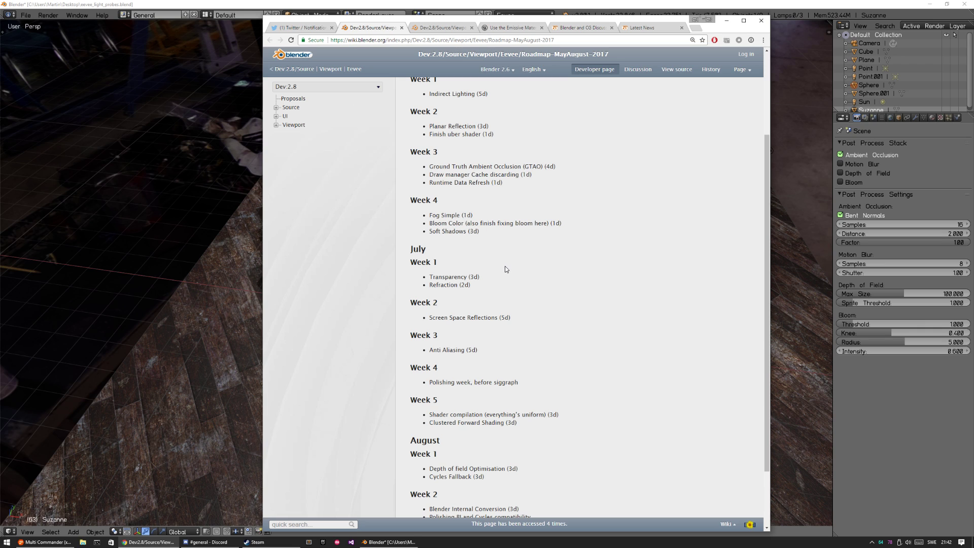
pyautogui.scroll(1, 519, 219)
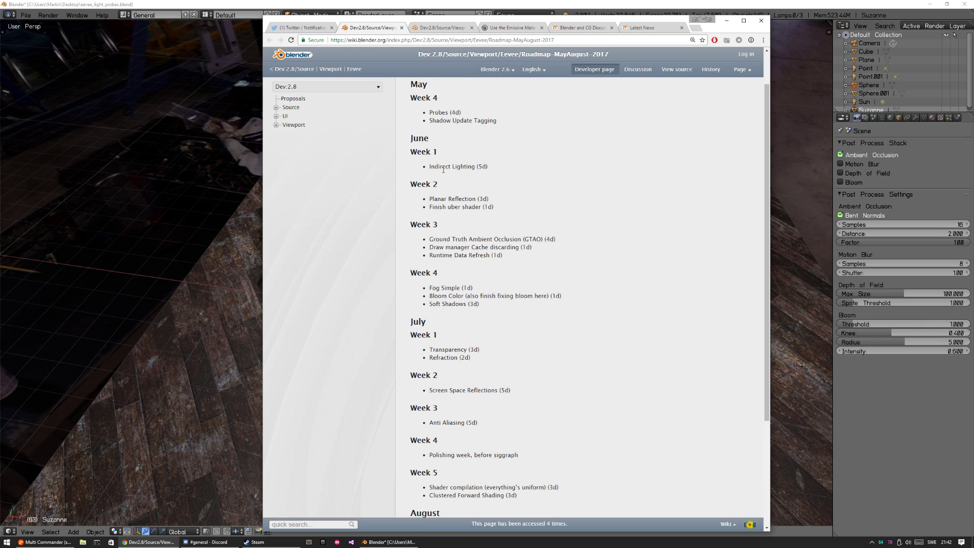
pyautogui.scroll(-2, 490, 324)
pyautogui.scroll(3, 441, 205)
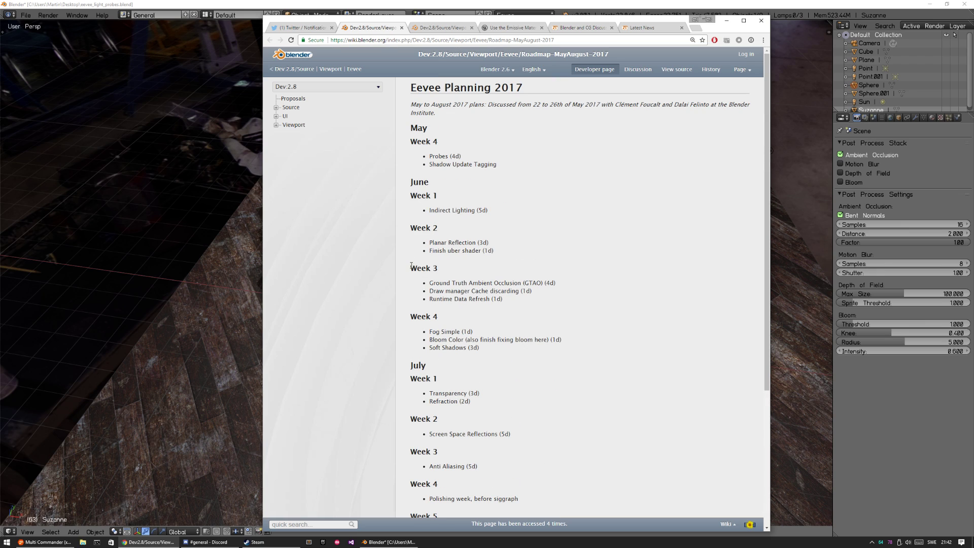
# Step: Highlight the June Week 3 roadmap entries: Ground Truth Ambient Occlusion, Draw manager Cache discarding and Runtime Data Refresh
pyautogui.moveTo(411, 264); pyautogui.dragTo(553, 303)
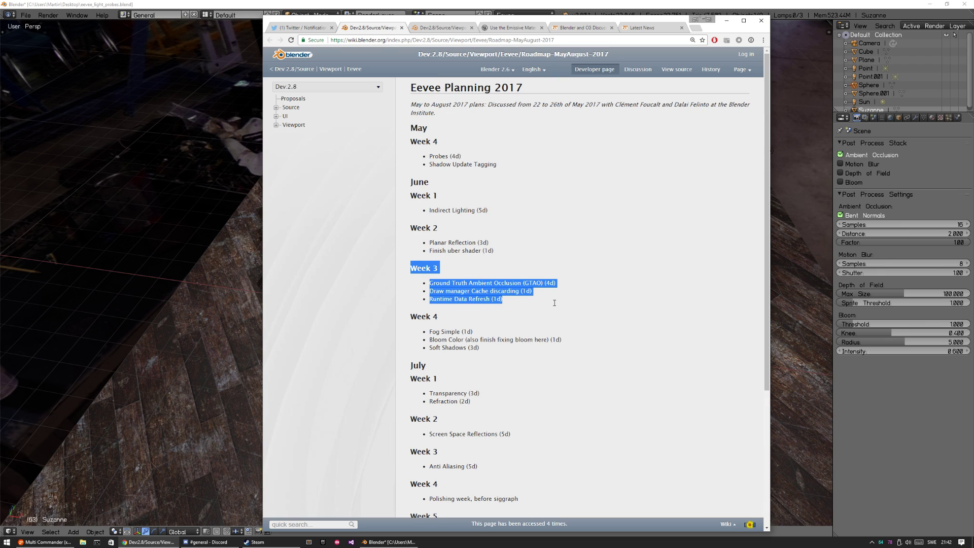
pyautogui.click(484, 310)
pyautogui.moveTo(429, 283); pyautogui.dragTo(558, 284)
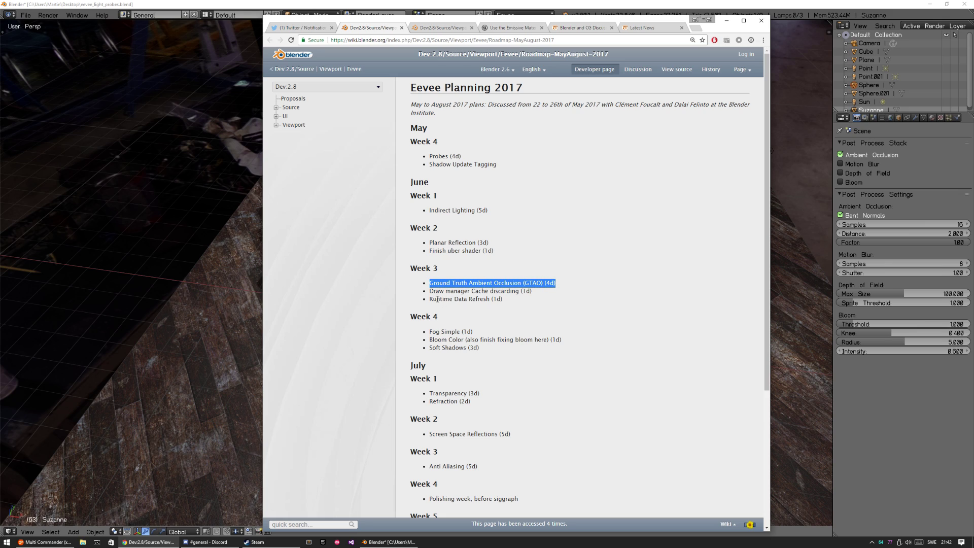
pyautogui.moveTo(428, 291); pyautogui.dragTo(534, 290)
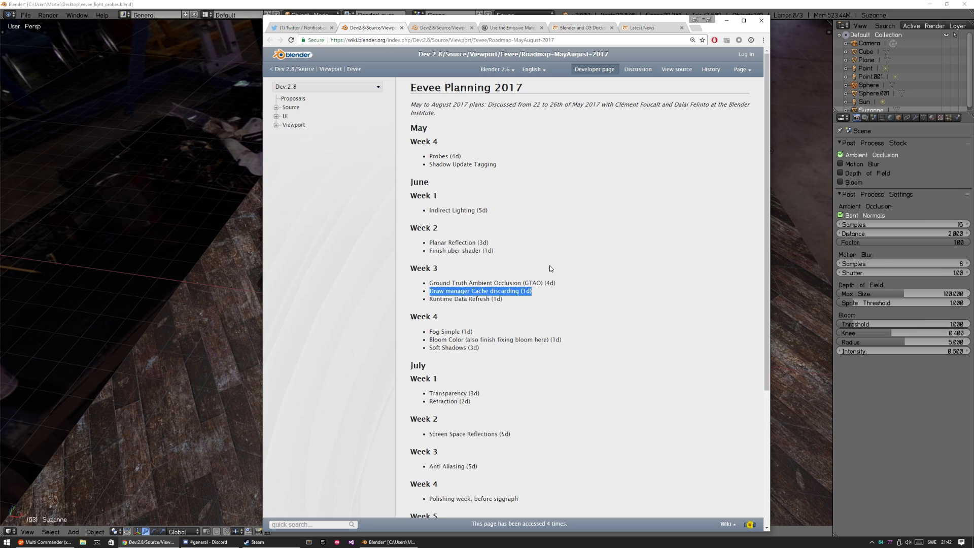
pyautogui.click(542, 306)
pyautogui.moveTo(429, 298)
pyautogui.mouseDown()
pyautogui.moveTo(479, 300)
pyautogui.moveTo(528, 335)
pyautogui.mouseUp()
pyautogui.click(519, 328)
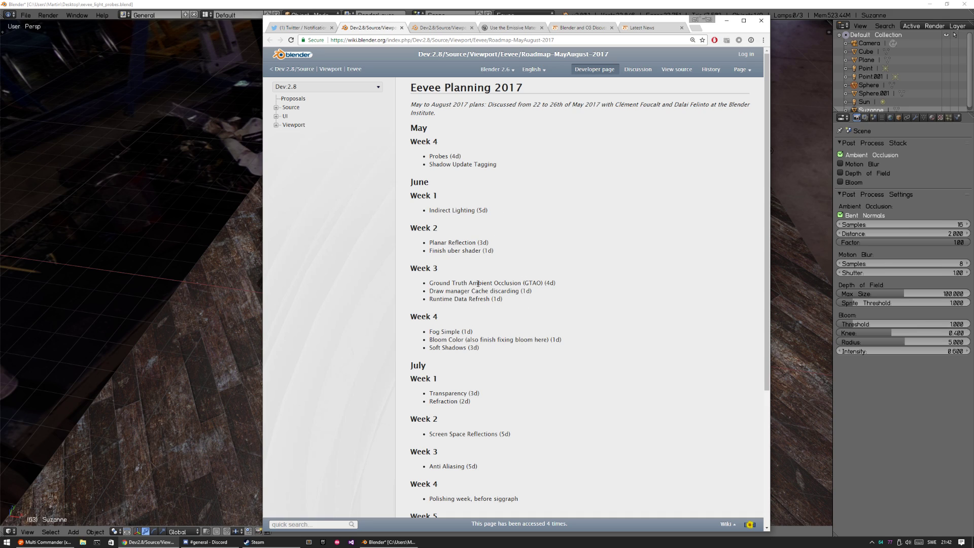
# Step: Highlight the June Week 4 roadmap entries: Fog Simple, Bloom Color and Soft Shadows
pyautogui.moveTo(433, 337); pyautogui.dragTo(495, 338)
pyautogui.click(436, 344)
pyautogui.moveTo(431, 332); pyautogui.dragTo(474, 331)
pyautogui.click(503, 349)
pyautogui.moveTo(410, 317); pyautogui.dragTo(474, 332)
pyautogui.click(451, 344)
pyautogui.moveTo(463, 352); pyautogui.dragTo(555, 342)
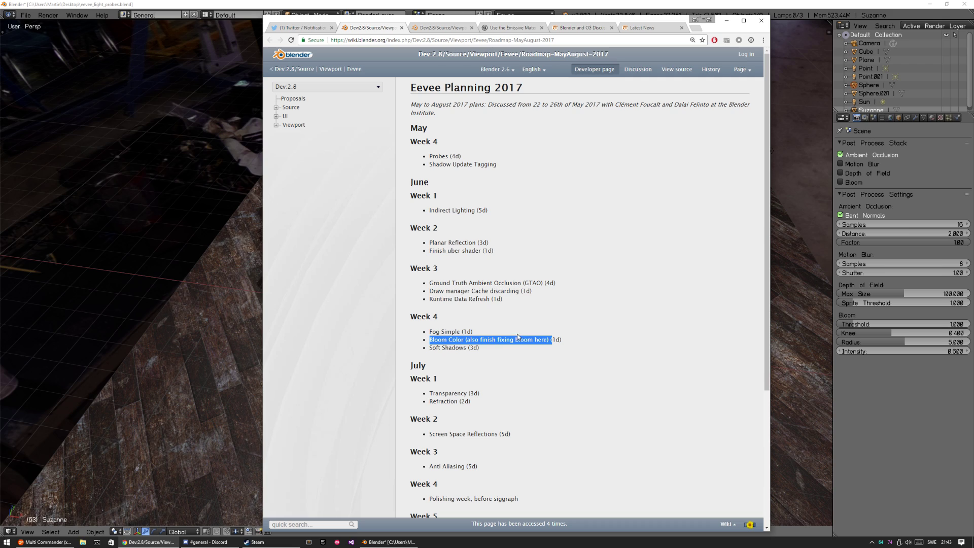
pyautogui.moveTo(432, 348); pyautogui.dragTo(498, 347)
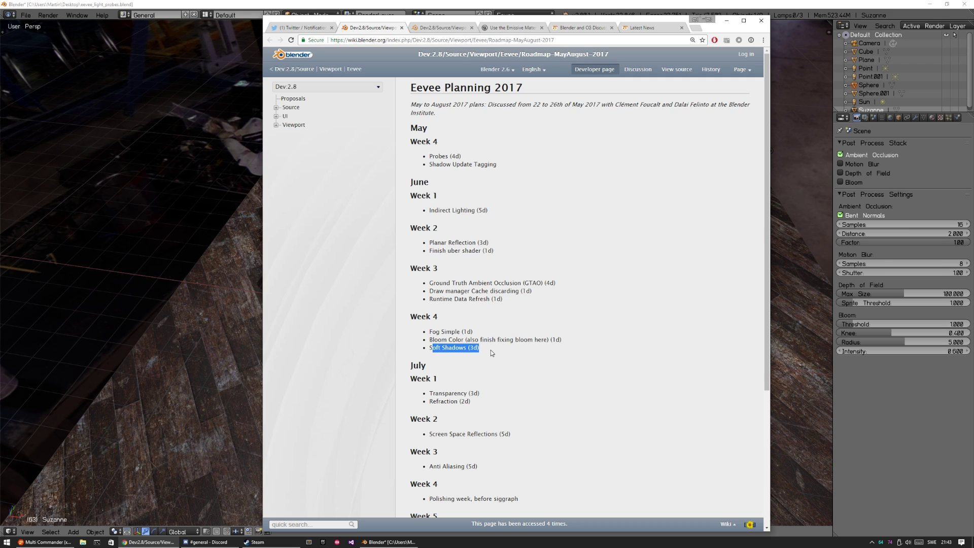
pyautogui.click(486, 354)
pyautogui.moveTo(430, 340)
pyautogui.mouseDown()
pyautogui.moveTo(545, 340)
pyautogui.moveTo(577, 357)
pyautogui.moveTo(432, 333)
pyautogui.moveTo(428, 339)
pyautogui.mouseUp()
pyautogui.click(538, 367)
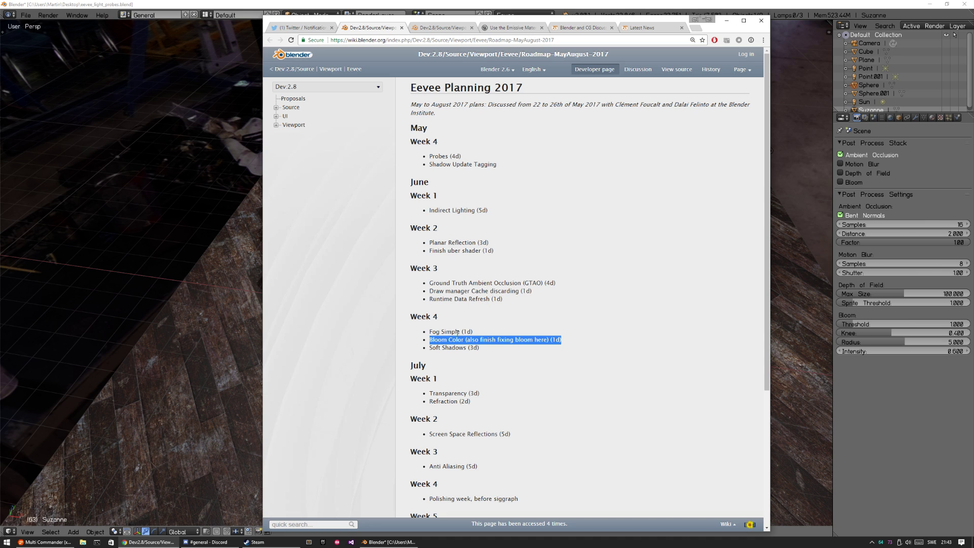
# Step: Switch back to Blender, clear the selection and add a mesh cube at the 3D cursor
pyautogui.rightClick(227, 360)
pyautogui.press('a')
pyautogui.hotkey('shift', 'a')
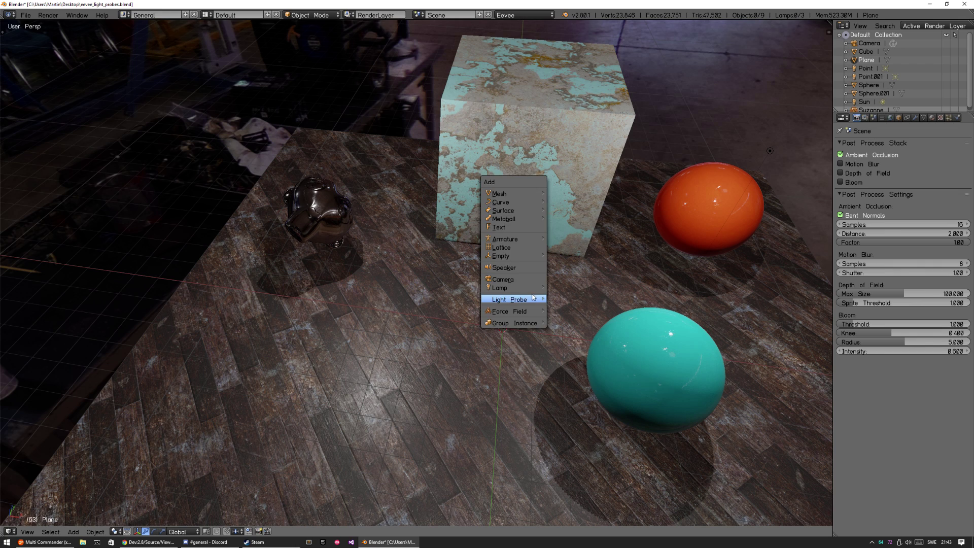
pyautogui.click(555, 204)
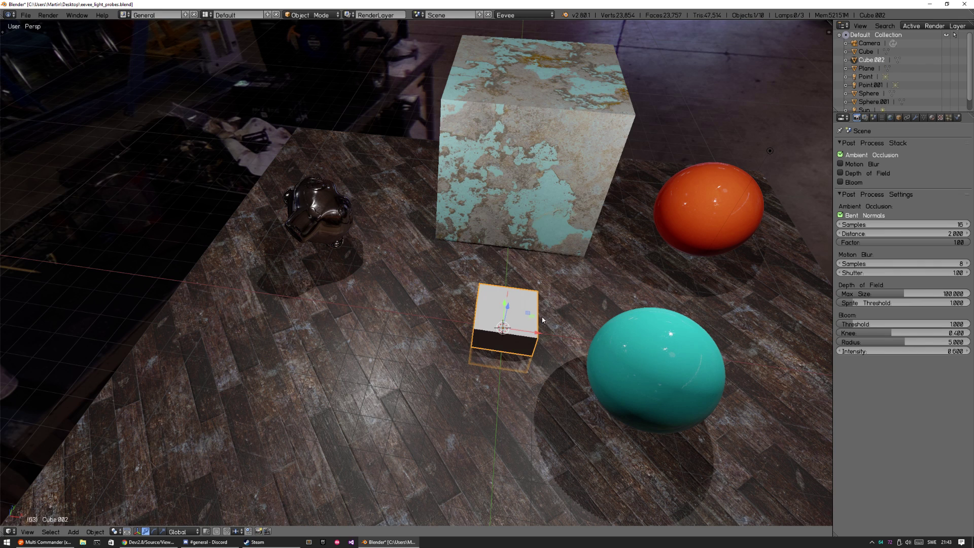
# Step: Rotate the new cube and move it close to the front of the large textured cube
pyautogui.press('r')
pyautogui.click(547, 338)
pyautogui.press('g')
pyautogui.click(568, 273)
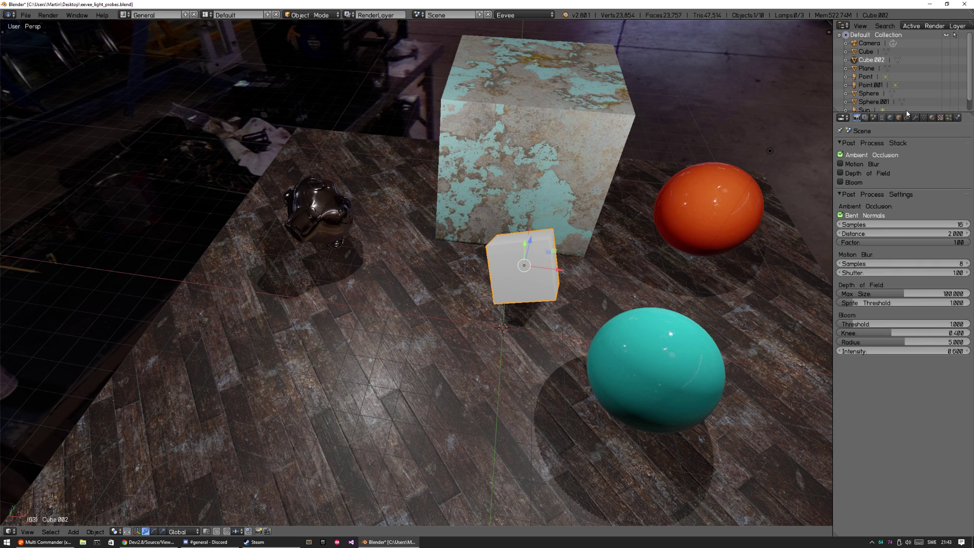
# Step: Create a new material for the small cube and give it a bright pink emissive color
pyautogui.click(932, 117)
pyautogui.click(917, 172)
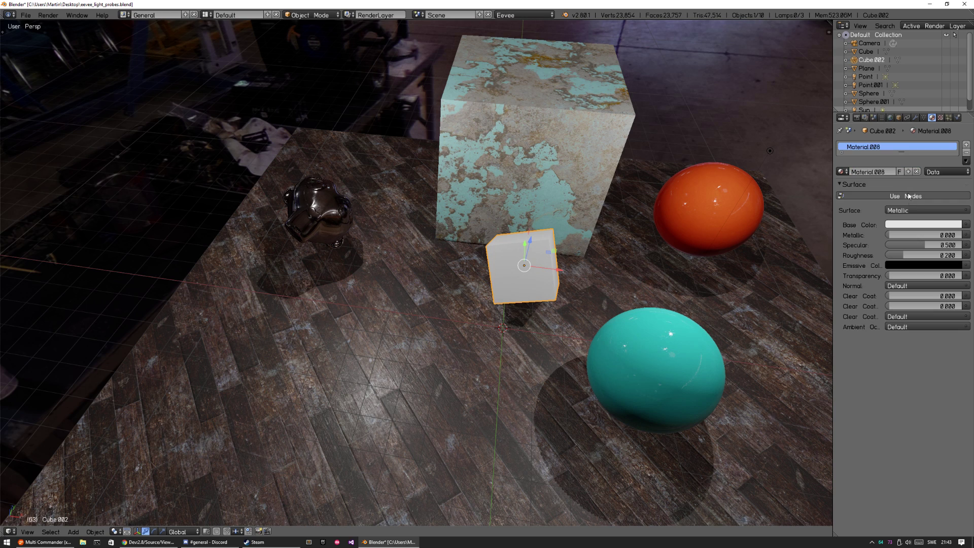
pyautogui.click(911, 267)
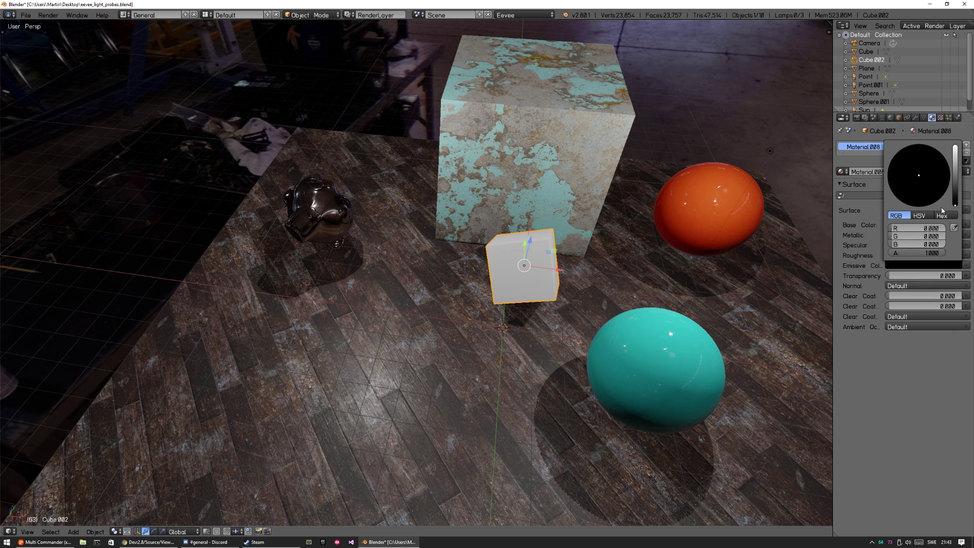
pyautogui.click(956, 148)
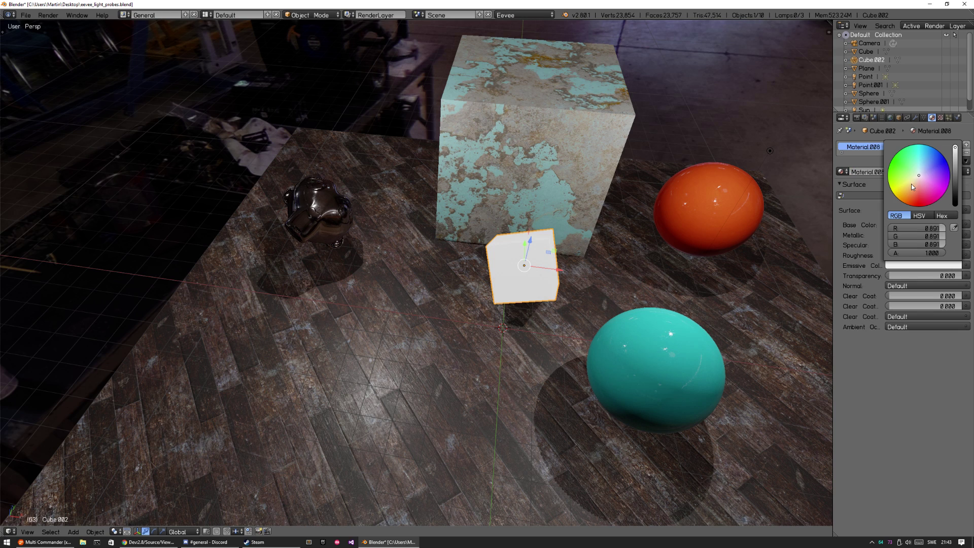
pyautogui.click(918, 194)
pyautogui.moveTo(926, 198); pyautogui.dragTo(926, 200)
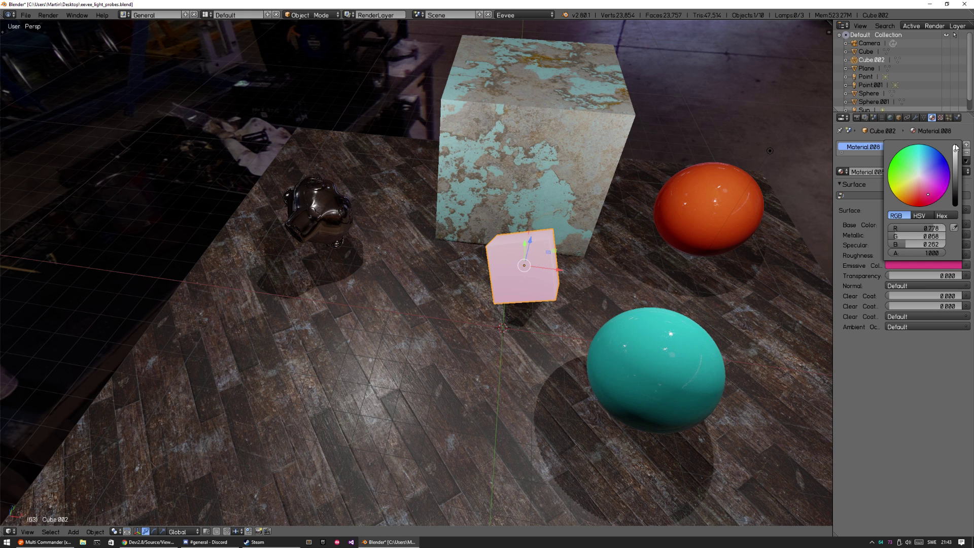
pyautogui.moveTo(955, 148); pyautogui.dragTo(955, 146)
# Step: Change the small cube's emissive color to a bright orange, then deselect it to view the result
pyautogui.moveTo(692, 288); pyautogui.dragTo(499, 358, button='middle')
pyautogui.scroll(1, 639, 274)
pyautogui.scroll(1, 576, 316)
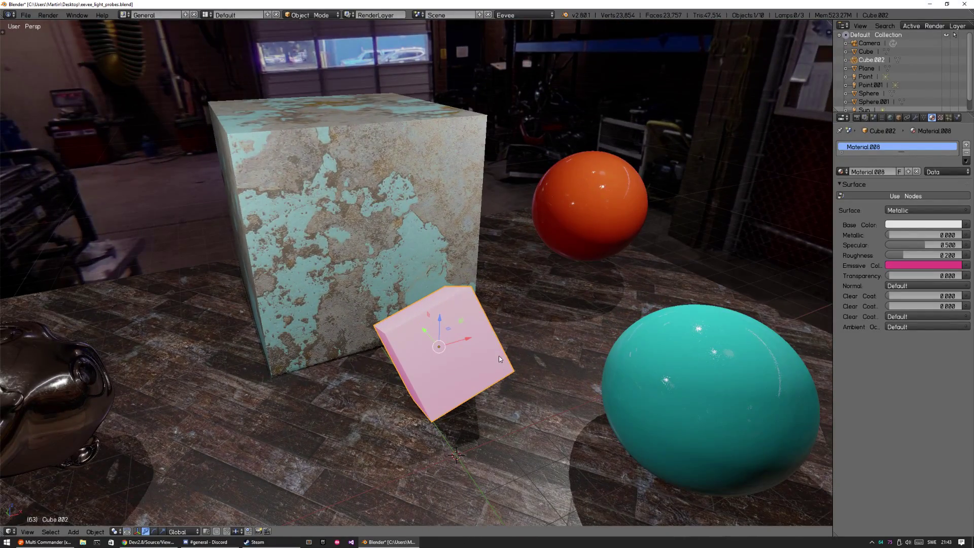
pyautogui.click(905, 265)
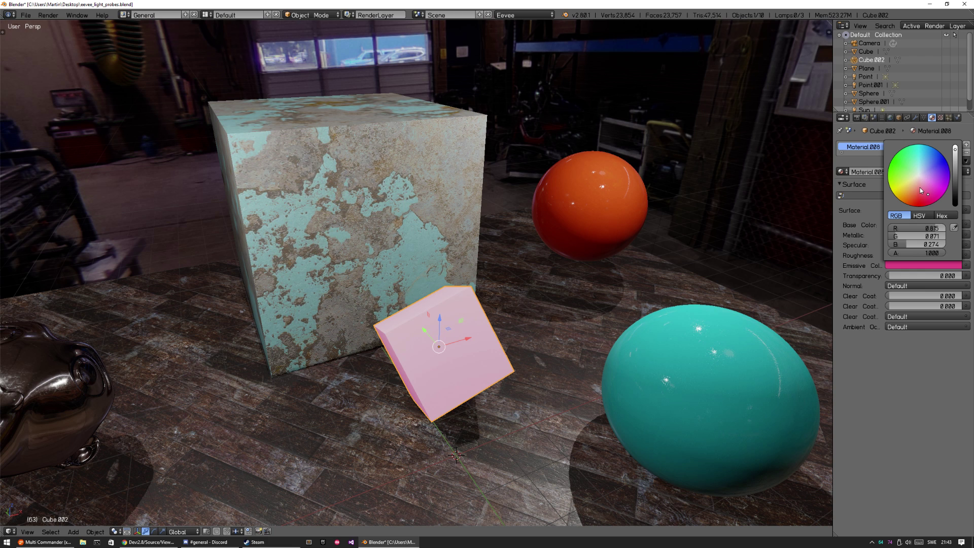
pyautogui.moveTo(919, 188); pyautogui.dragTo(910, 197)
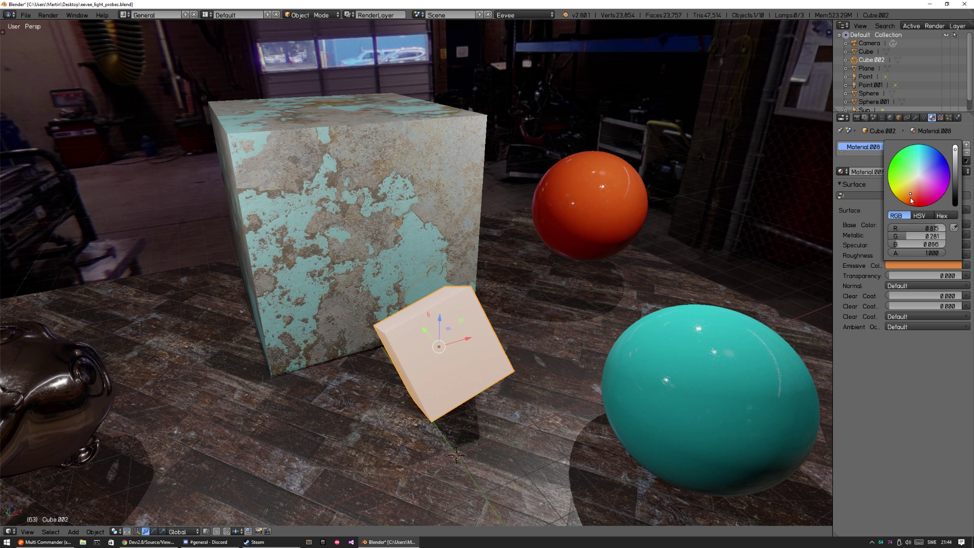
pyautogui.moveTo(954, 148); pyautogui.dragTo(956, 146)
pyautogui.moveTo(446, 364); pyautogui.dragTo(494, 315, button='middle')
pyautogui.press('a')
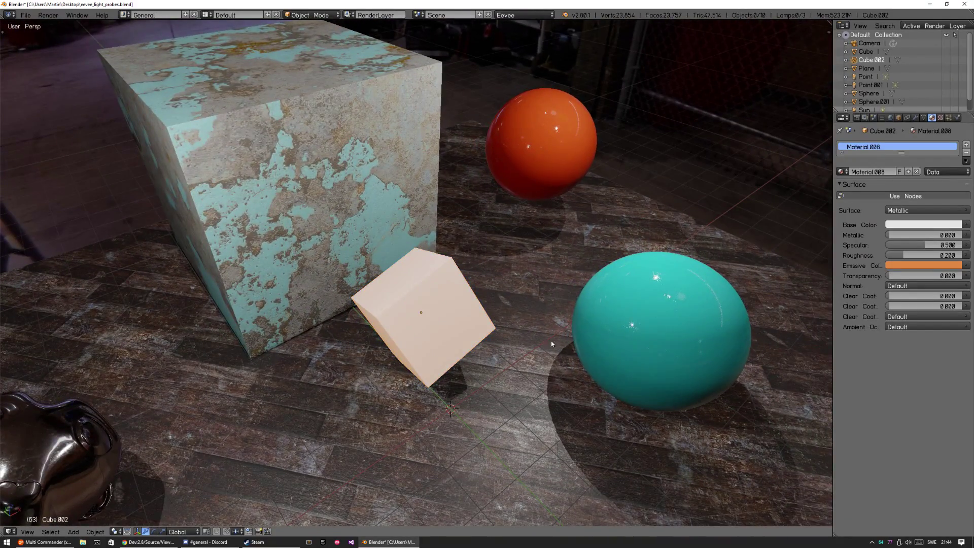
pyautogui.scroll(-2, 528, 358)
pyautogui.moveTo(527, 359); pyautogui.dragTo(494, 347, button='middle')
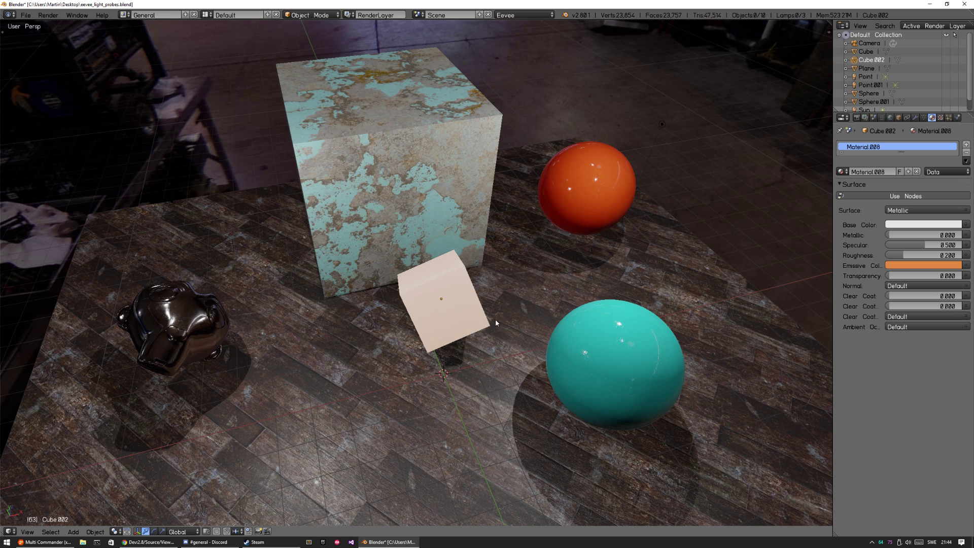
# Step: Switch the scene's view transform to Default for comparison, and set it back to Filmic
pyautogui.click(873, 117)
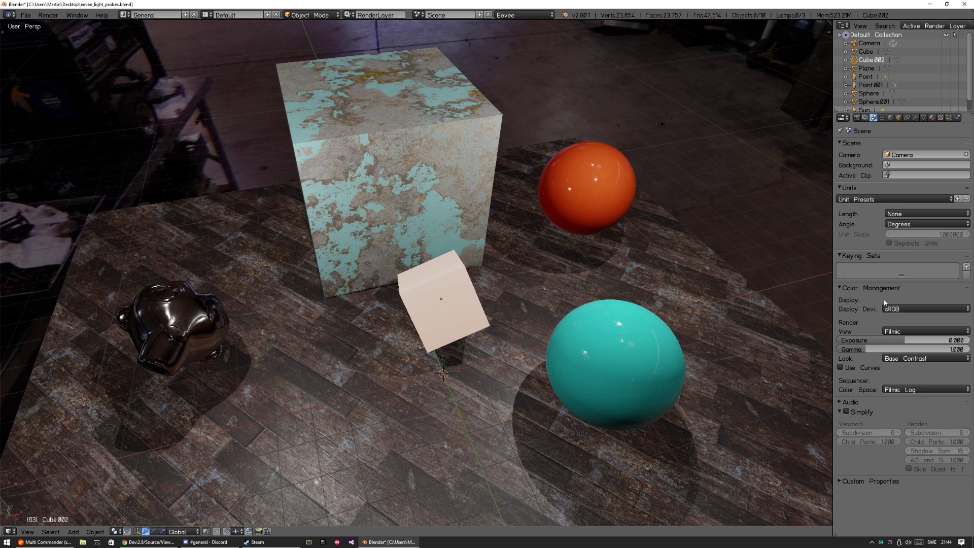
pyautogui.click(898, 332)
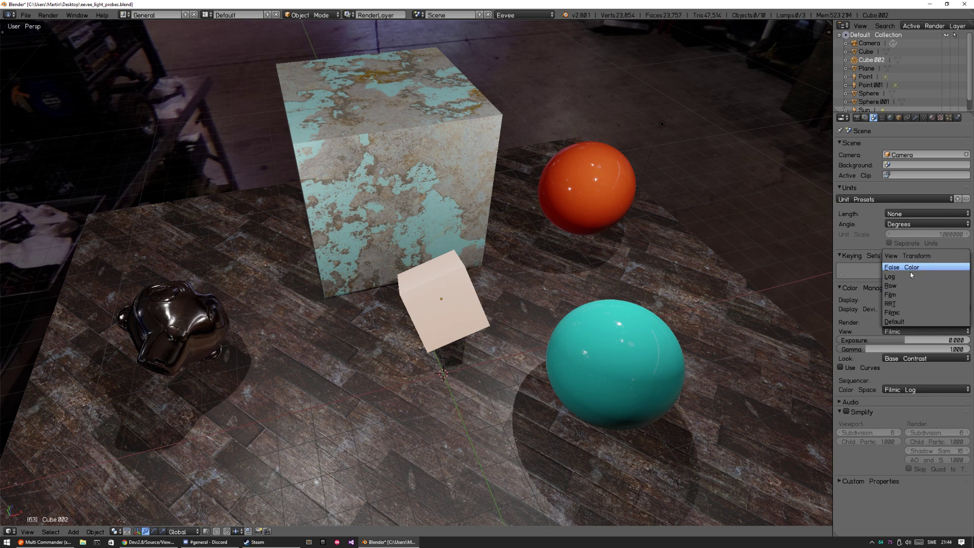
pyautogui.click(907, 322)
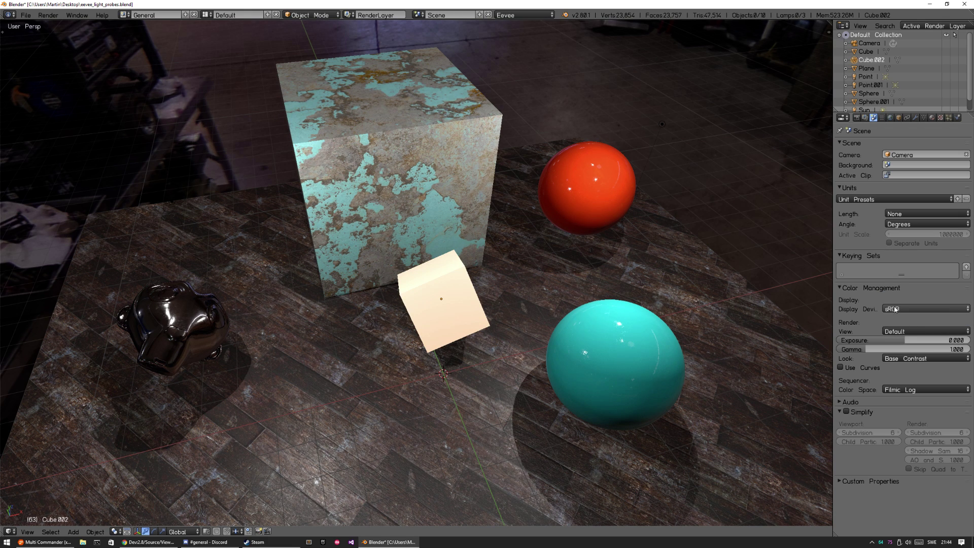
pyautogui.click(899, 309)
pyautogui.click(903, 331)
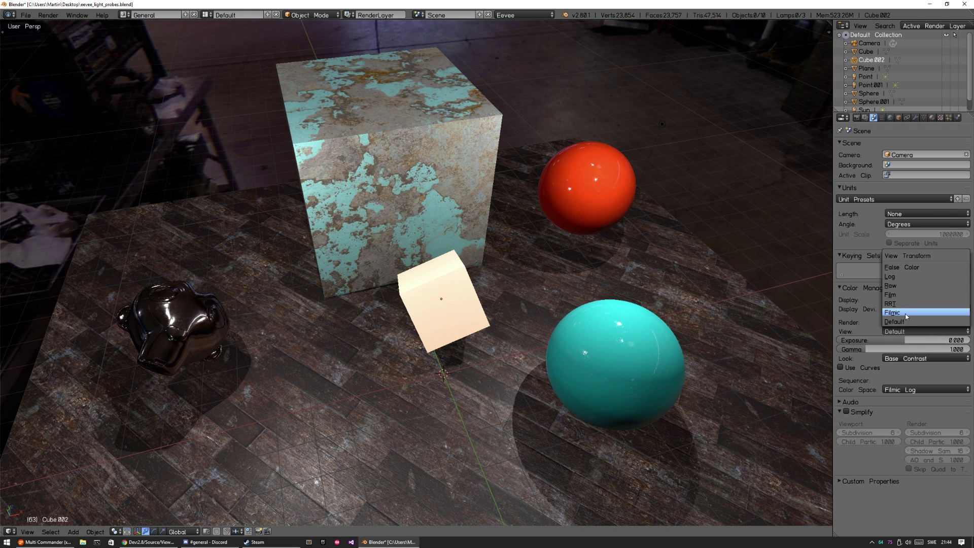
pyautogui.click(905, 312)
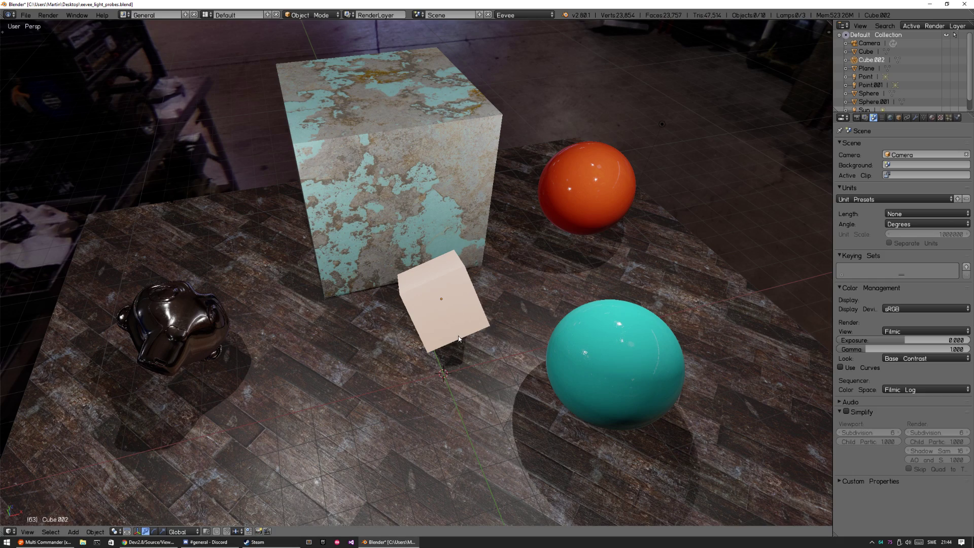
# Step: Select the small cube and set its material's base color to black
pyautogui.press('a')
pyautogui.rightClick(464, 309)
pyautogui.scroll(2, 531, 317)
pyautogui.moveTo(530, 316); pyautogui.dragTo(558, 317, button='middle')
pyautogui.click(932, 118)
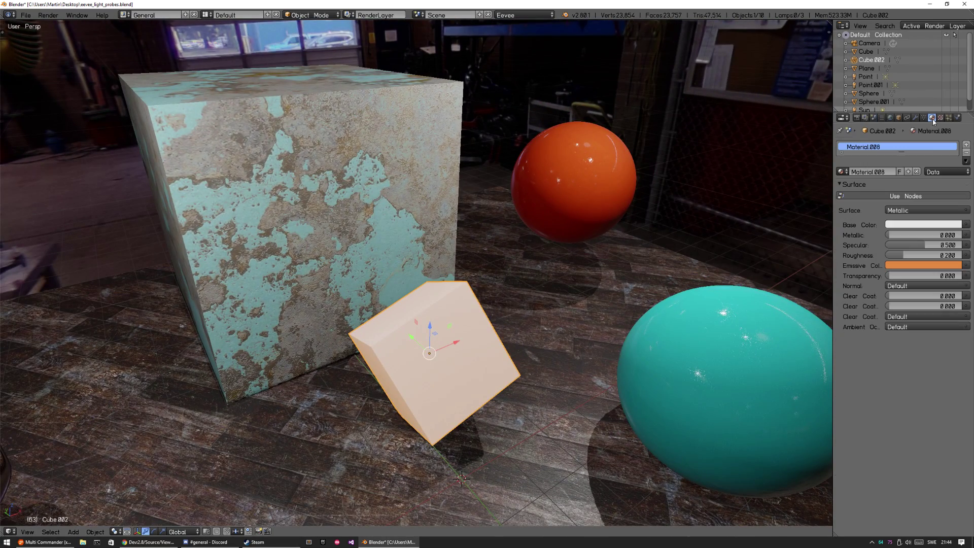
pyautogui.click(907, 225)
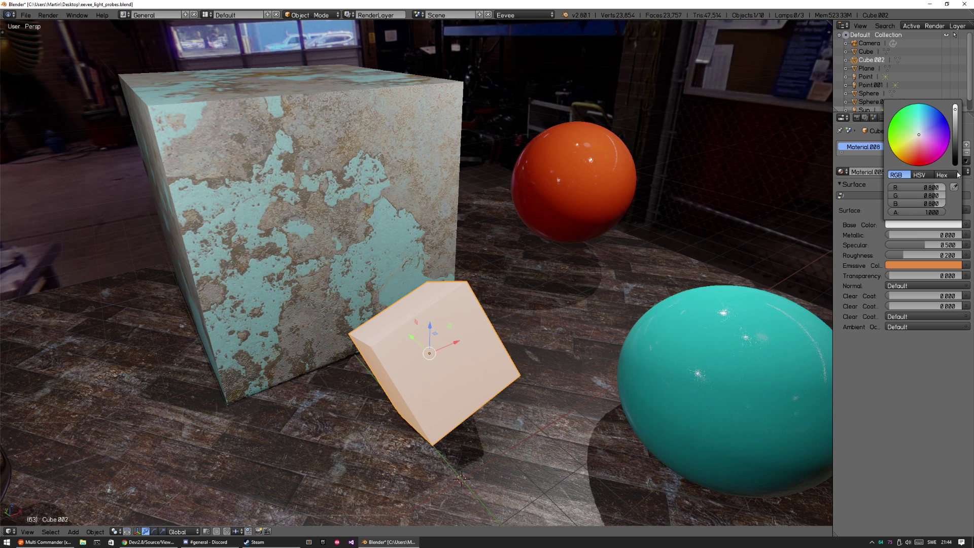
pyautogui.click(957, 163)
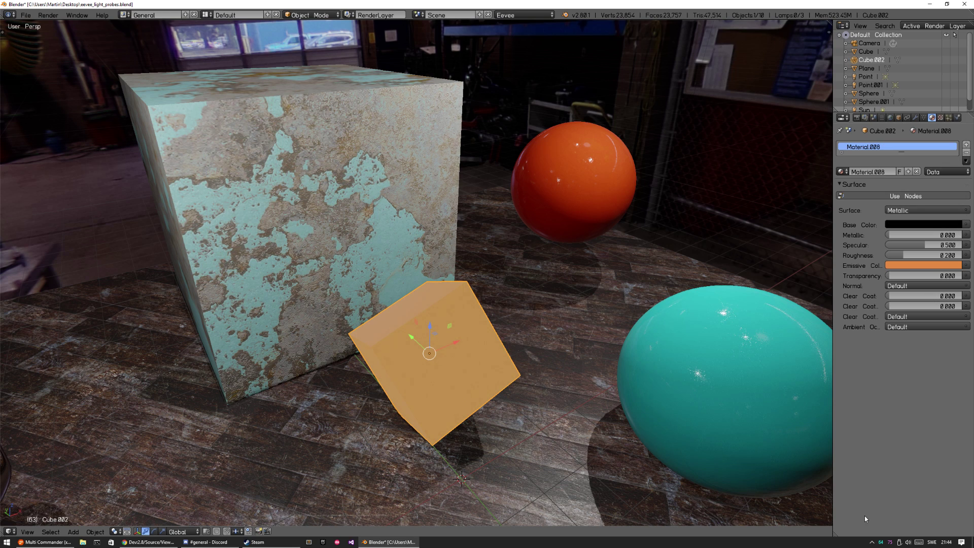
# Step: Change the small cube's emissive color to a reddish orange with RGB 0.840, 0.156, 0.074
pyautogui.click(907, 264)
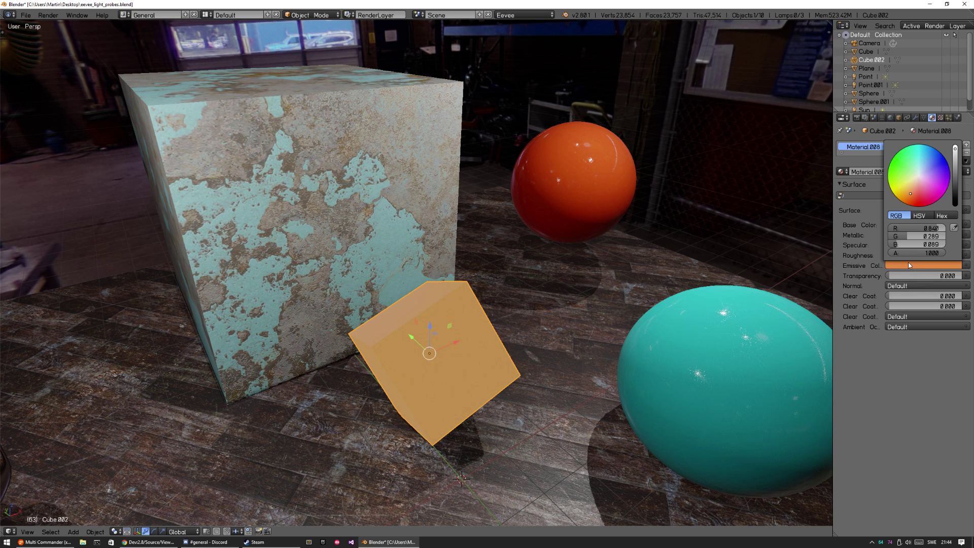
pyautogui.click(914, 194)
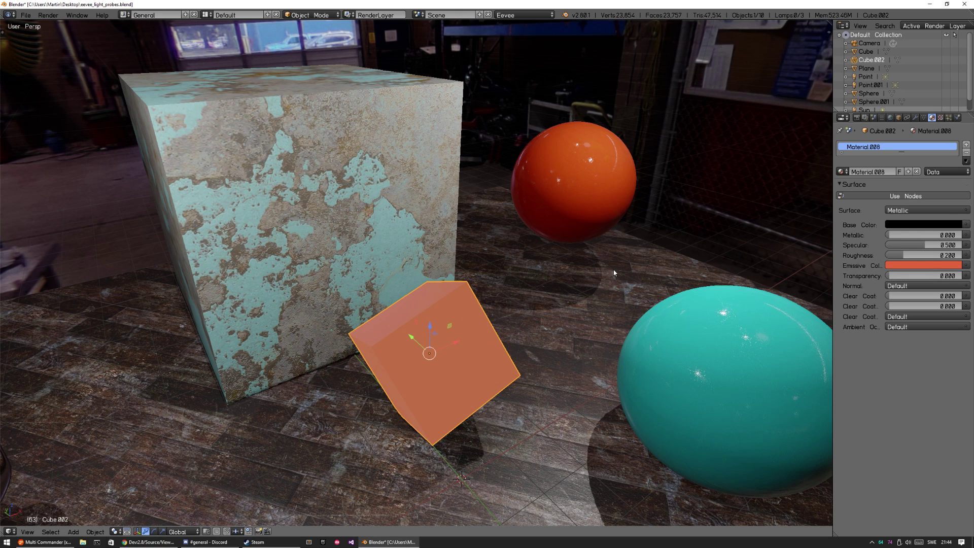
pyautogui.press('a')
# Step: Rotate the small cube freely, raise it, and shift it along the Y axis in front of the large textured cube
pyautogui.moveTo(456, 352); pyautogui.dragTo(486, 329, button='middle')
pyautogui.rightClick(487, 329)
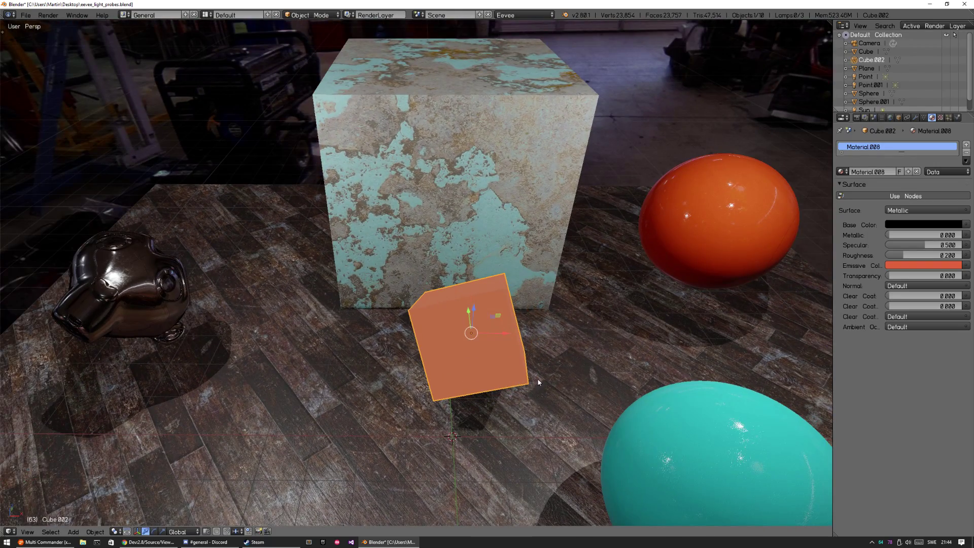
pyautogui.press('r')
pyautogui.press('r')
pyautogui.click(532, 305)
pyautogui.press('g')
pyautogui.click(541, 238)
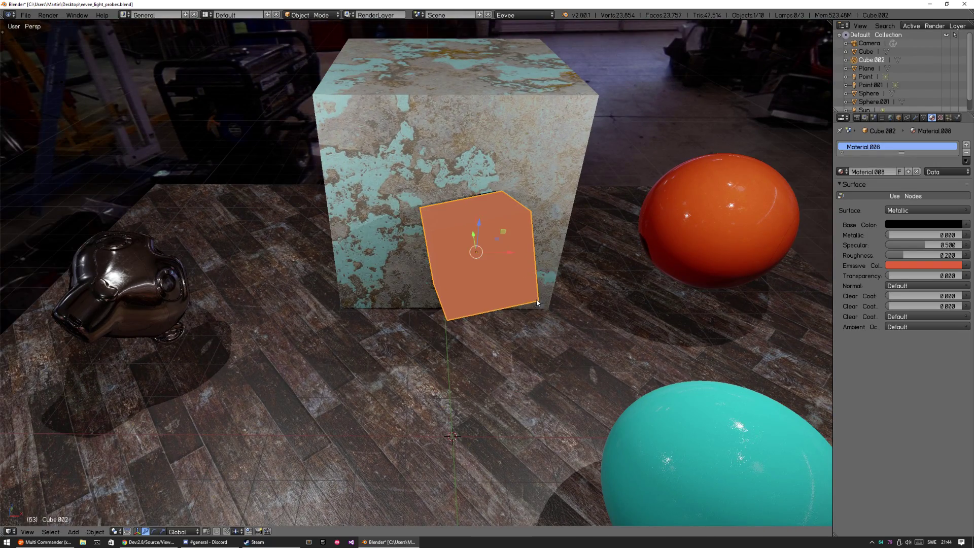
pyautogui.moveTo(537, 304); pyautogui.dragTo(557, 309, button='middle')
pyautogui.scroll(-1, 558, 306)
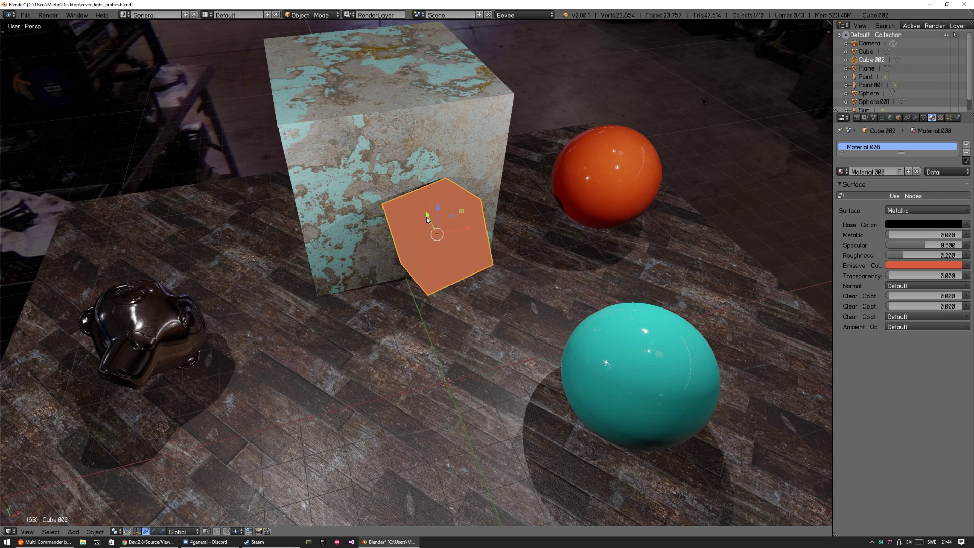
pyautogui.moveTo(430, 219); pyautogui.dragTo(446, 253)
pyautogui.press('a')
pyautogui.scroll(3, 532, 282)
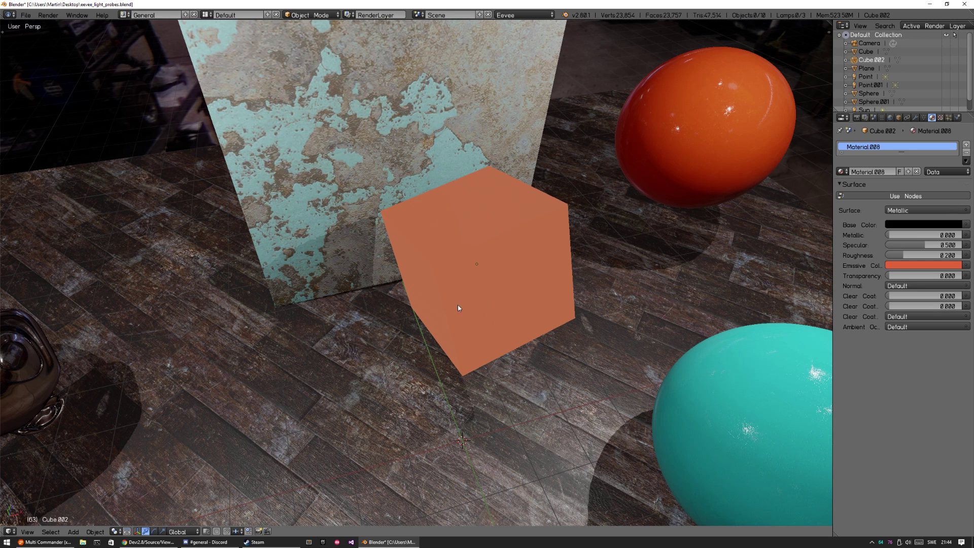
# Step: Enable Bloom in the scene's post process stack and set its intensity to 0.7
pyautogui.rightClick(526, 274)
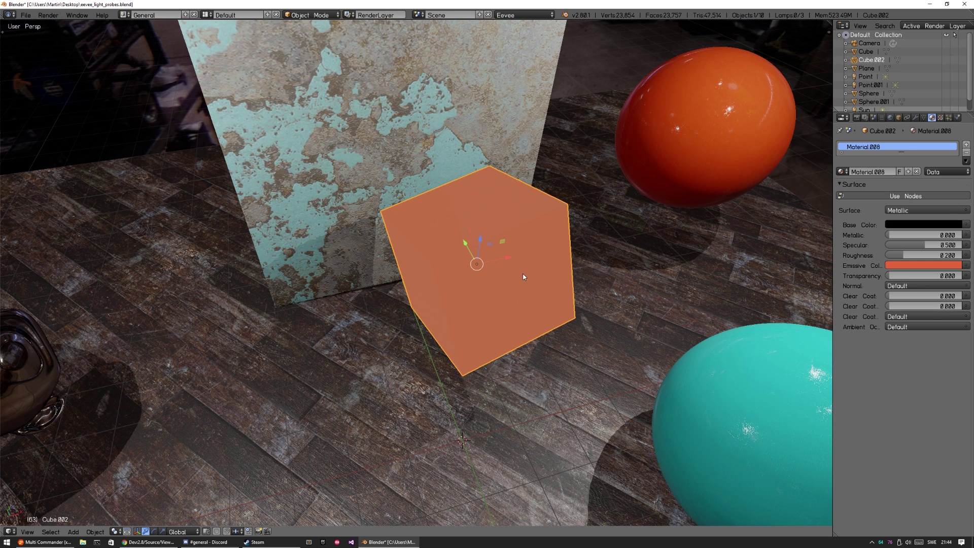
pyautogui.moveTo(599, 303); pyautogui.dragTo(530, 352, button='middle')
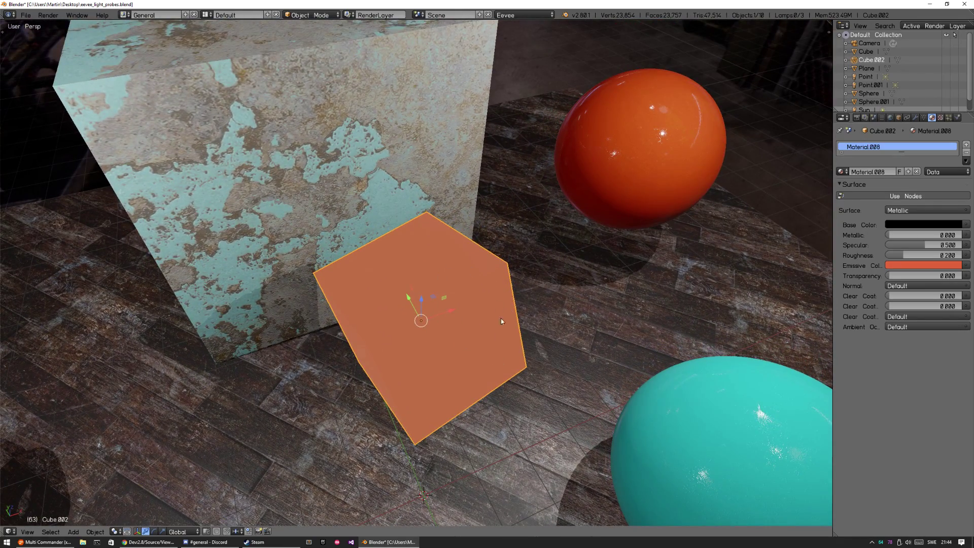
pyautogui.moveTo(531, 330); pyautogui.dragTo(495, 274, button='middle')
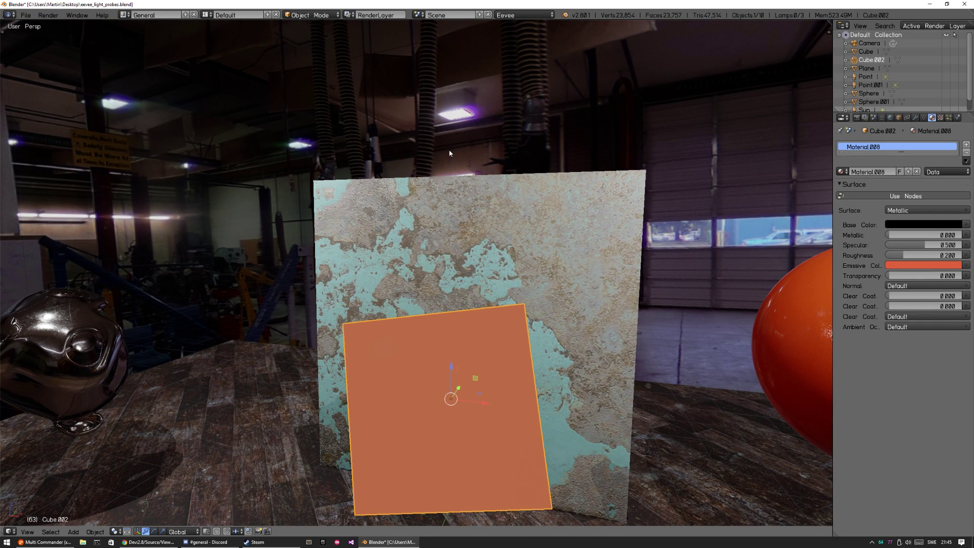
pyautogui.moveTo(516, 319); pyautogui.dragTo(554, 359, button='middle')
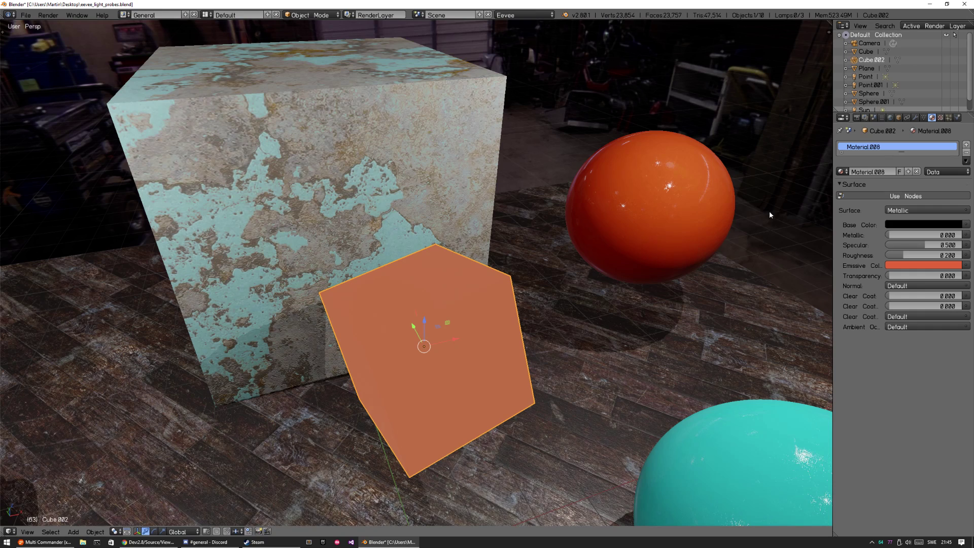
pyautogui.click(864, 117)
pyautogui.click(873, 117)
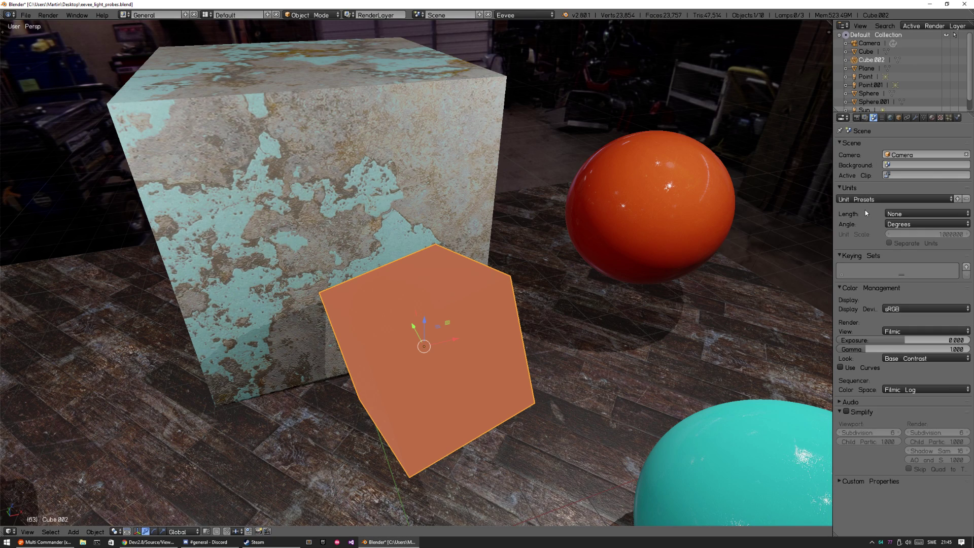
pyautogui.click(857, 117)
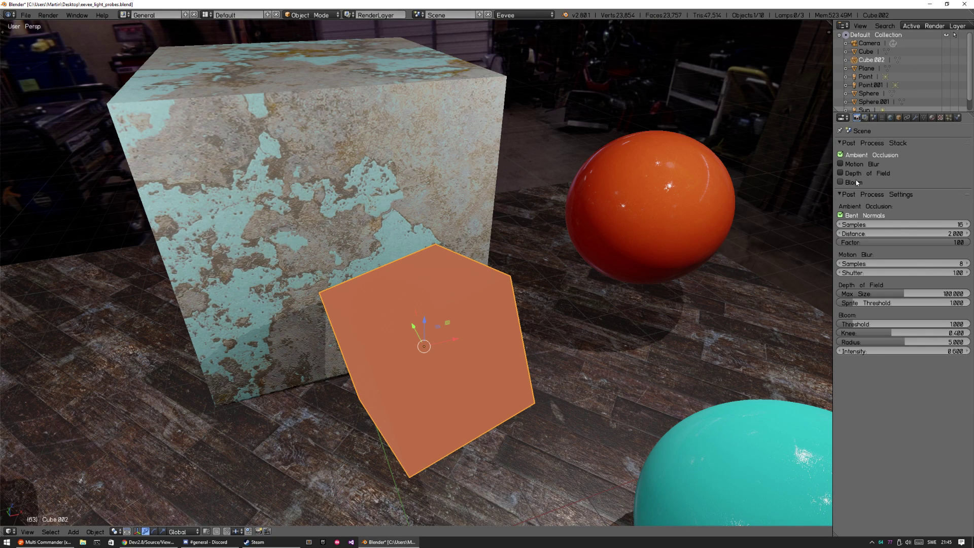
pyautogui.click(856, 183)
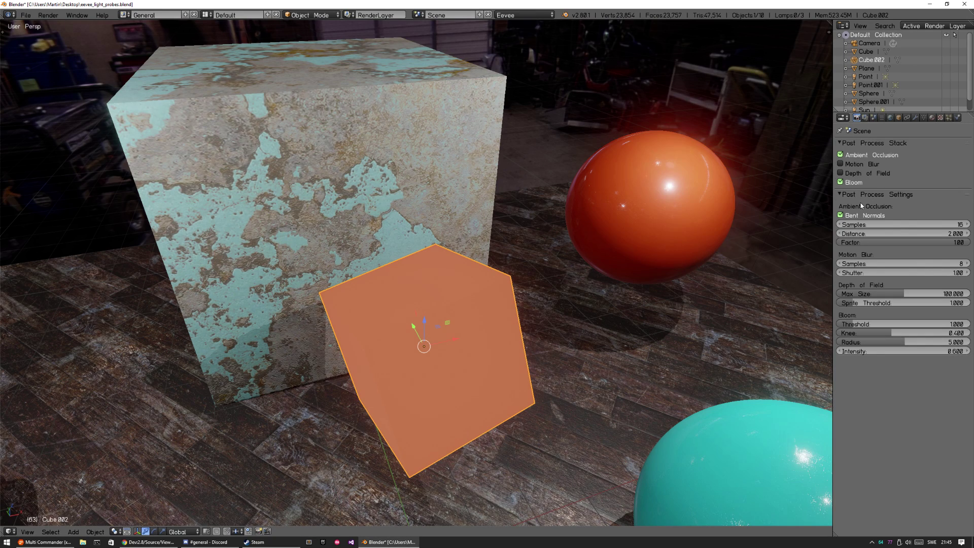
pyautogui.click(905, 353)
pyautogui.press('BackSpace')
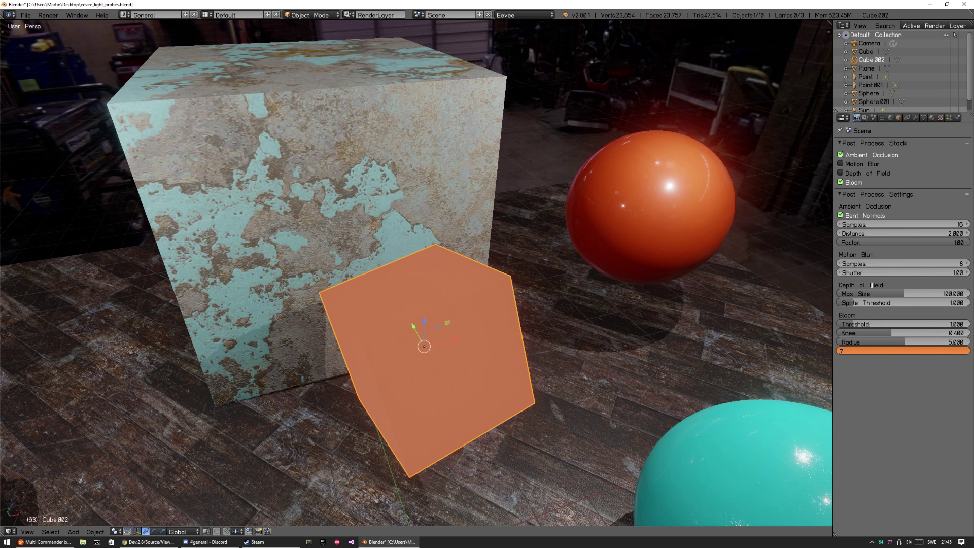
pyautogui.press('Return')
# Step: Rotate the metallic monkey head freely and slide it along the X axis away from the large cube
pyautogui.moveTo(695, 276); pyautogui.dragTo(290, 358, button='middle')
pyautogui.rightClick(120, 368)
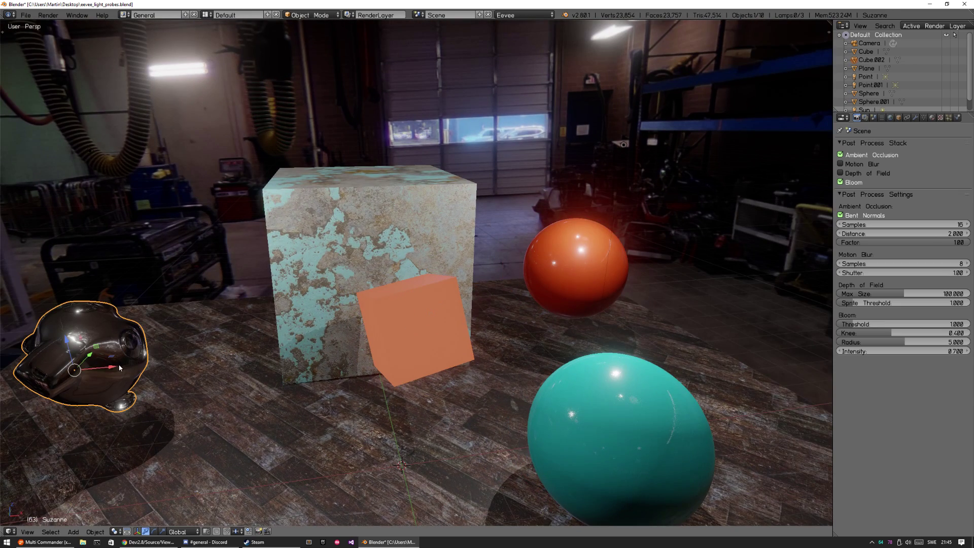
pyautogui.press('r')
pyautogui.press('r')
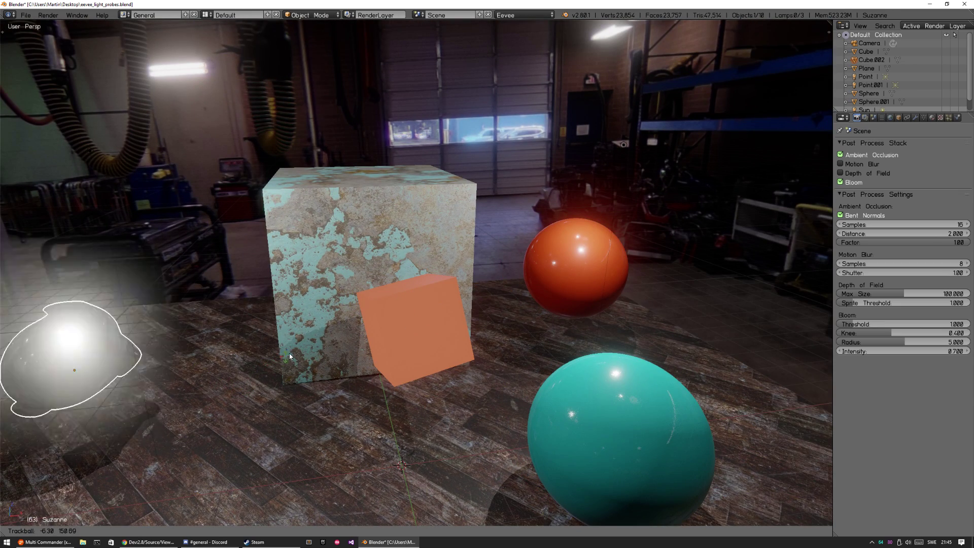
pyautogui.click(329, 349)
pyautogui.moveTo(99, 366); pyautogui.dragTo(6, 377)
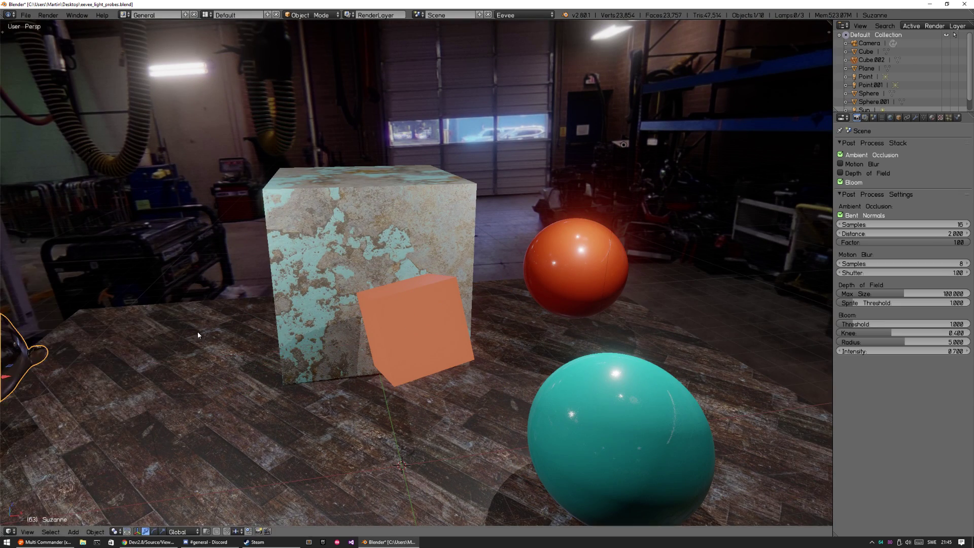
# Step: Raise the turquoise sphere above the wooden floor and inspect the bloom around its highlight
pyautogui.rightClick(459, 322)
pyautogui.scroll(2, 523, 322)
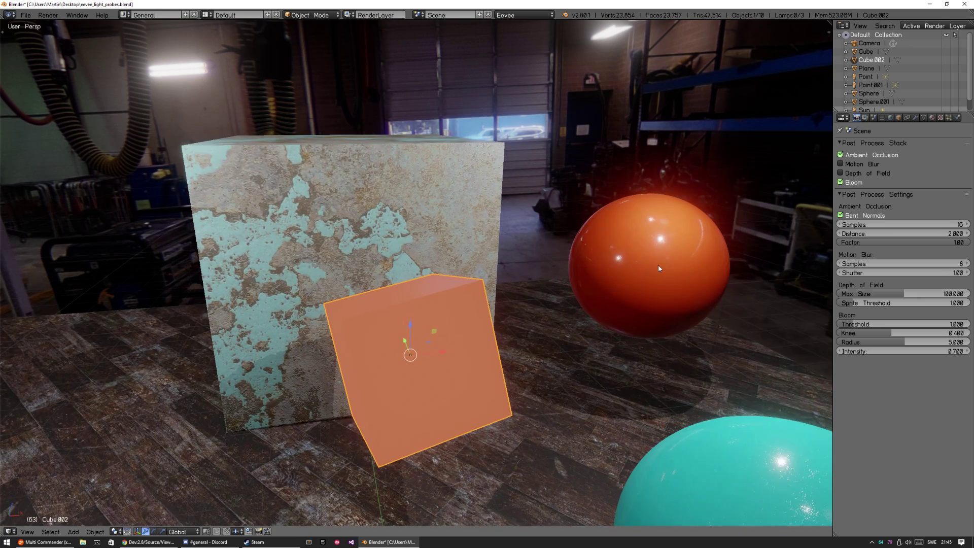
pyautogui.keyDown('shift'); pyautogui.moveTo(671, 272); pyautogui.dragTo(645, 269, button='middle'); pyautogui.keyUp('shift')
pyautogui.scroll(-2, 642, 363)
pyautogui.moveTo(615, 399); pyautogui.dragTo(632, 285, button='right')
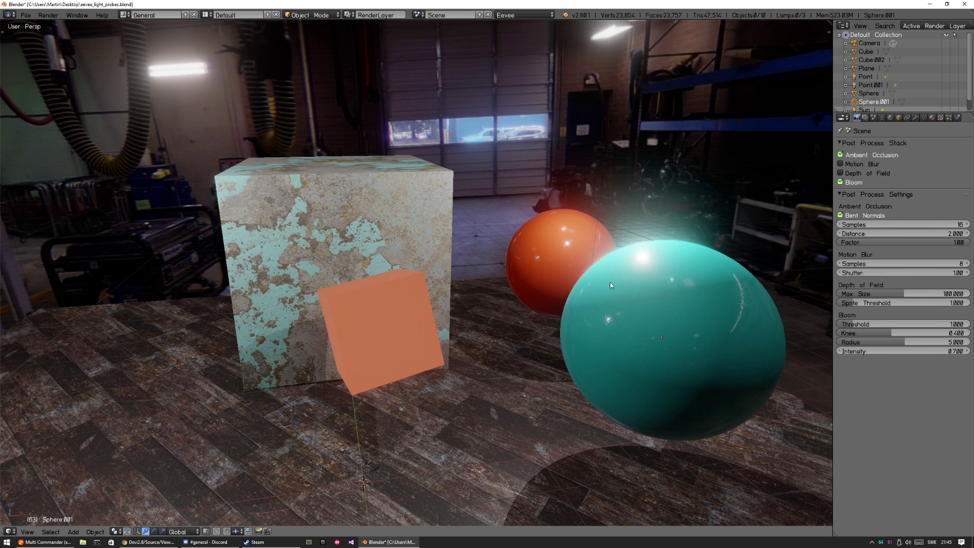
pyautogui.scroll(2, 609, 281)
pyautogui.moveTo(621, 281); pyautogui.dragTo(630, 286, button='middle')
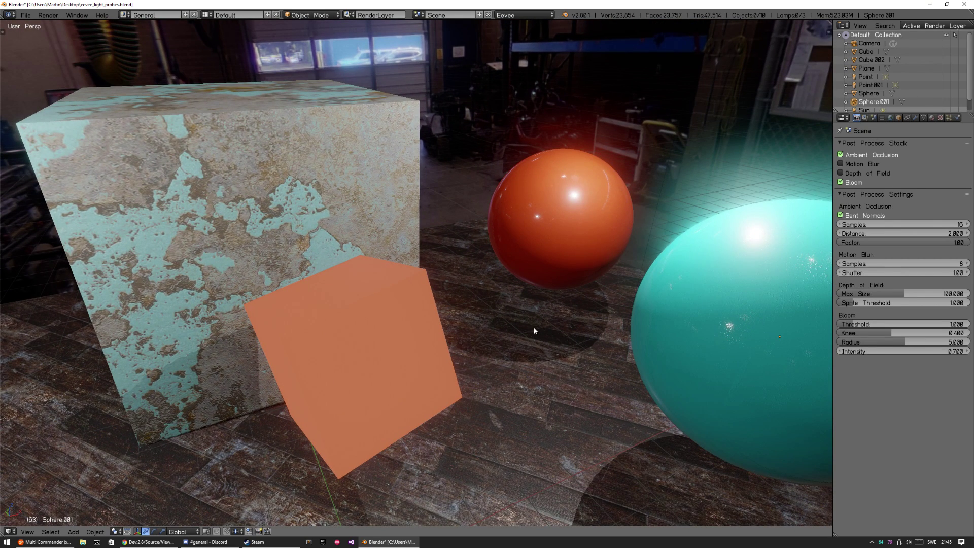
# Step: Slightly darken the small cube's emissive color and shift it to a soft pink
pyautogui.rightClick(439, 325)
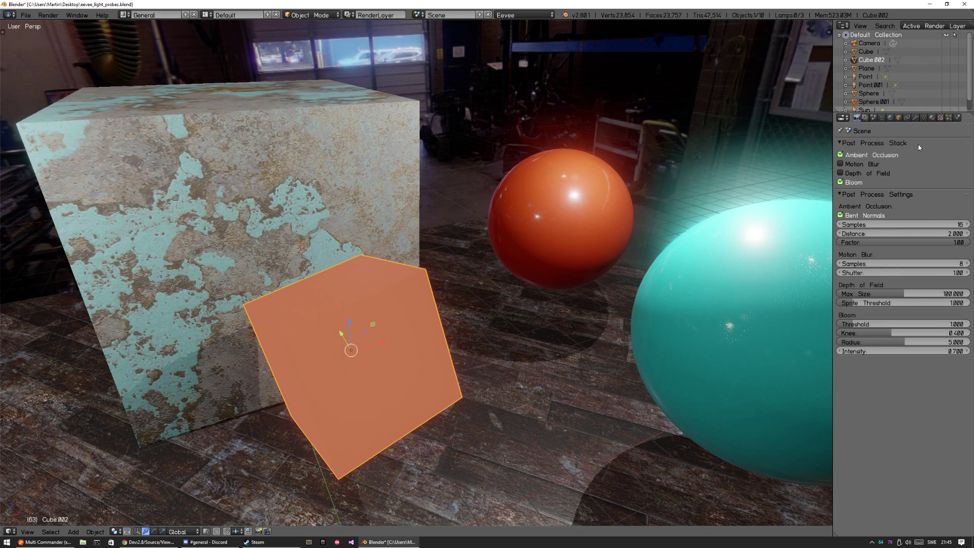
pyautogui.click(931, 118)
pyautogui.click(927, 265)
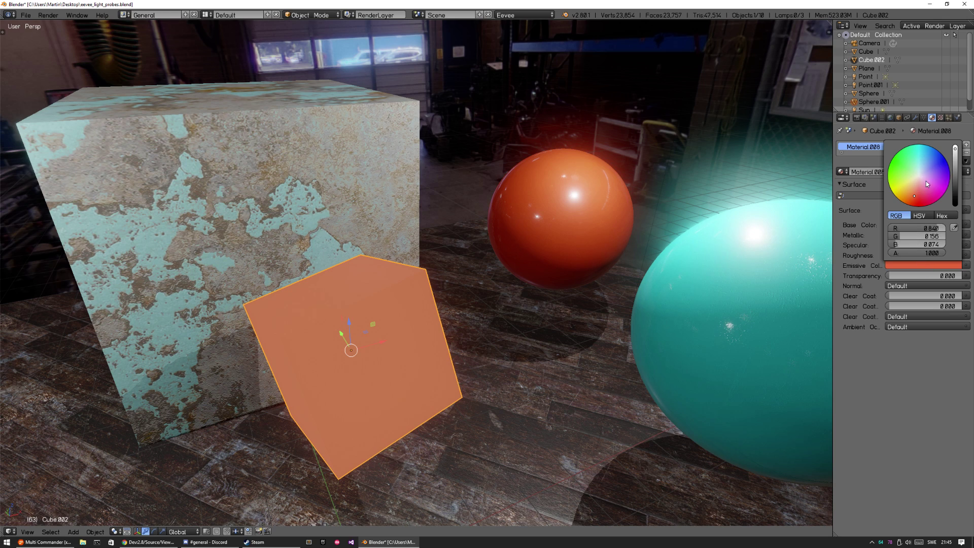
pyautogui.moveTo(955, 149); pyautogui.dragTo(954, 151)
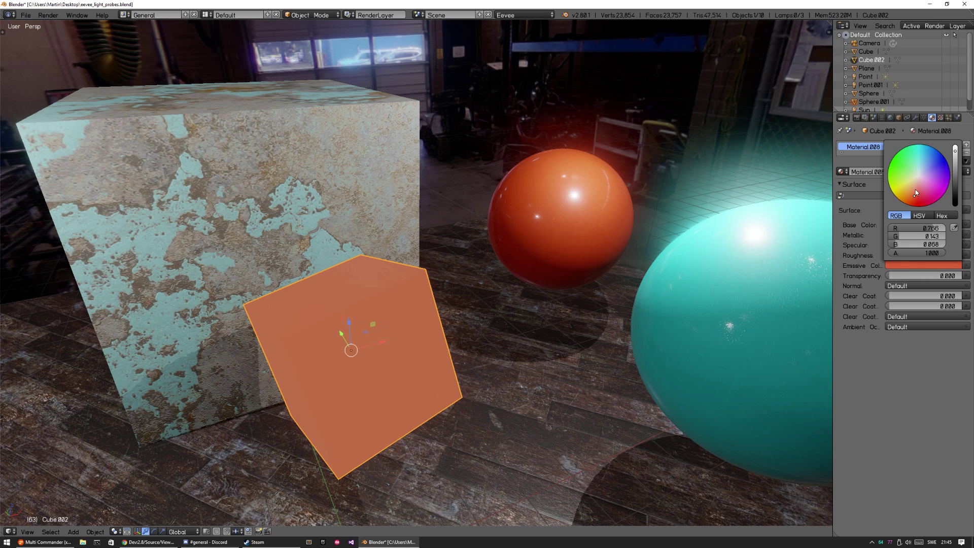
pyautogui.click(917, 188)
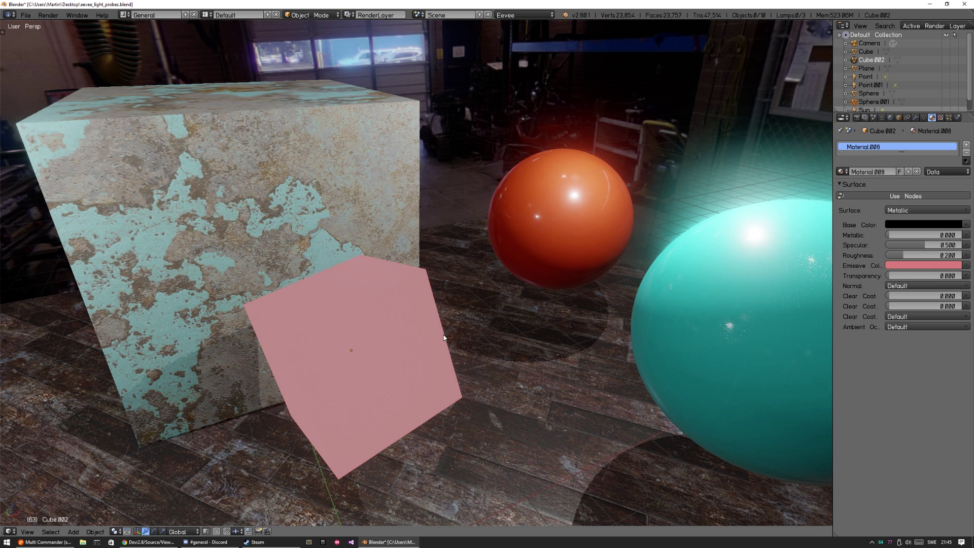
# Step: Move the small pink cube along the Y axis away from the large textured cube
pyautogui.moveTo(492, 347); pyautogui.dragTo(355, 334, button='middle')
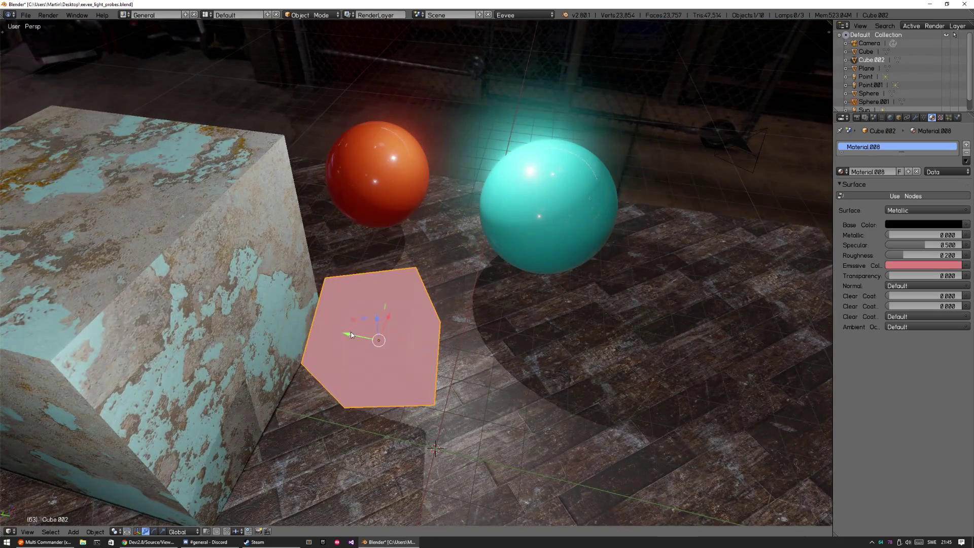
pyautogui.press('g')
pyautogui.press('y')
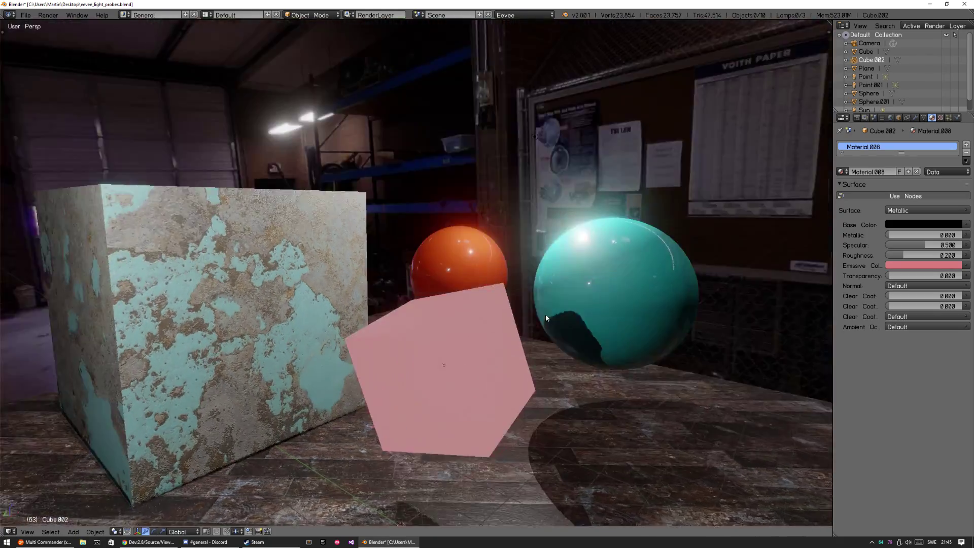
pyautogui.scroll(3, 537, 293)
pyautogui.moveTo(537, 293); pyautogui.dragTo(548, 358, button='middle')
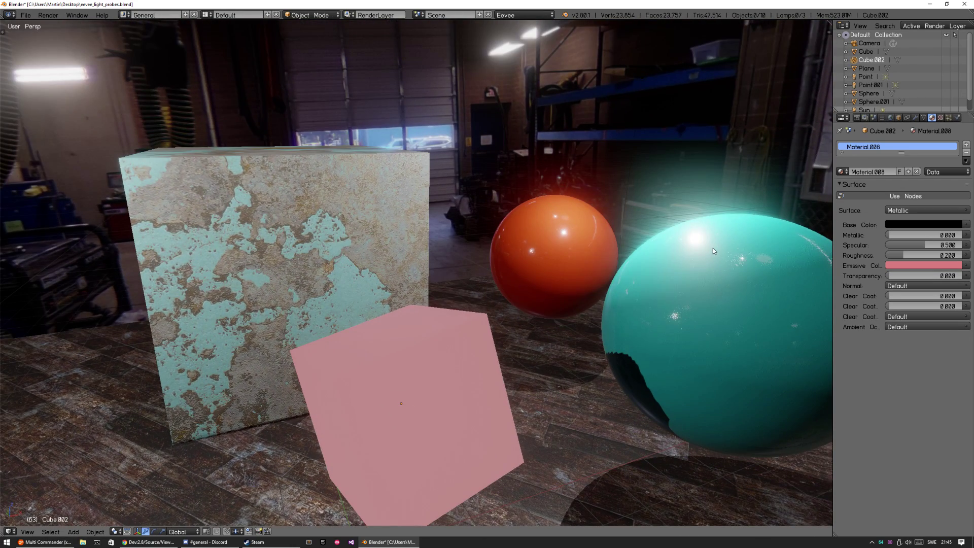
# Step: Select the small pink cube, show the scene's post-process settings and set the Bloom threshold to 0.4
pyautogui.moveTo(671, 316); pyautogui.dragTo(470, 365, button='middle')
pyautogui.rightClick(470, 365)
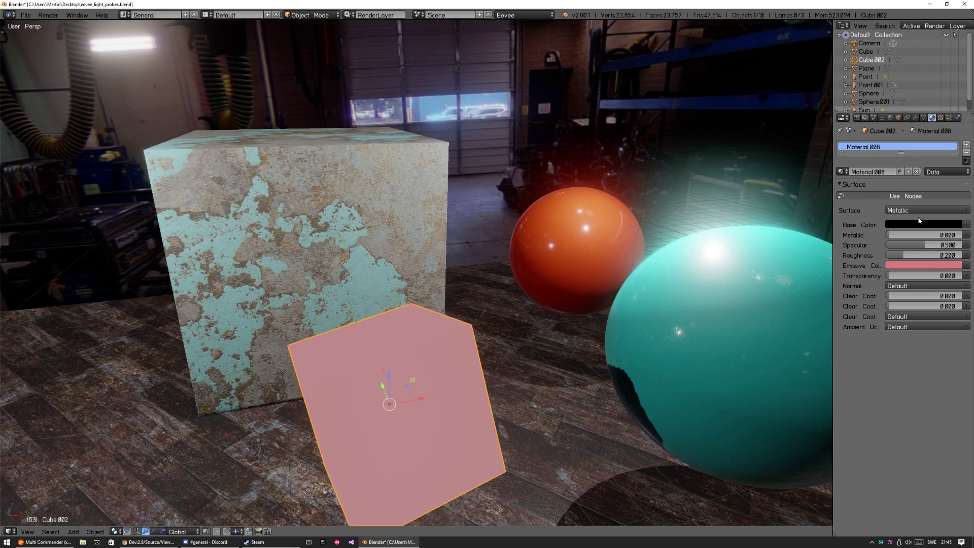
pyautogui.click(856, 117)
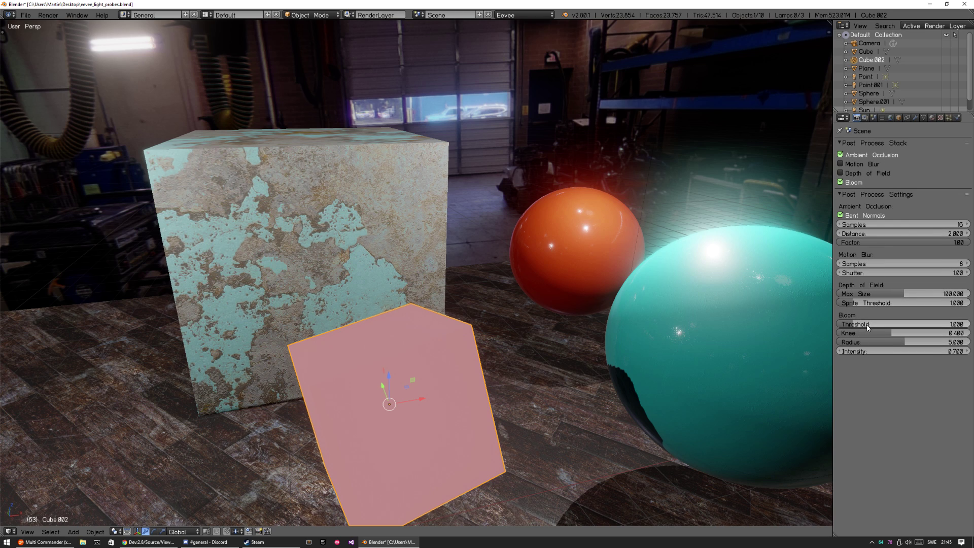
pyautogui.moveTo(866, 326)
pyautogui.mouseDown()
pyautogui.moveTo(847, 325)
pyautogui.moveTo(865, 324)
pyautogui.mouseUp()
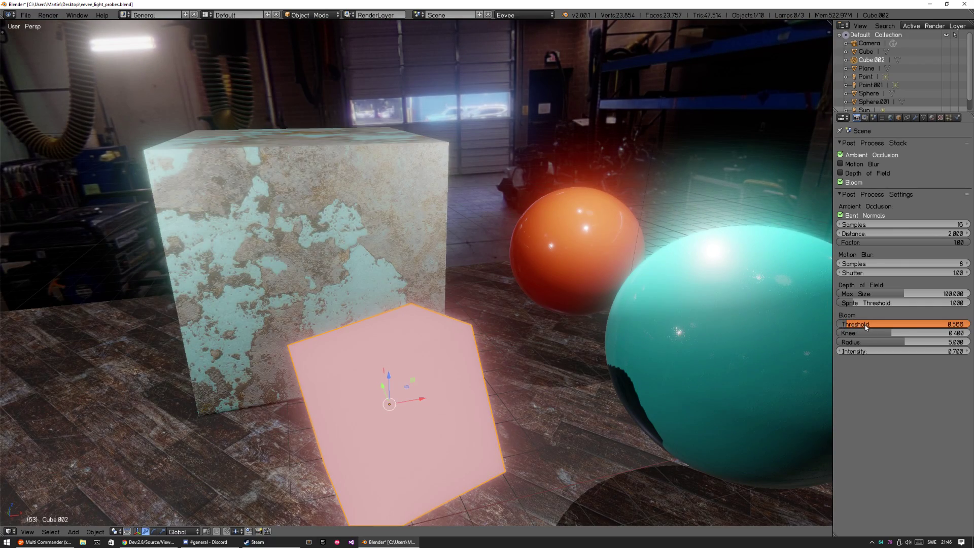
pyautogui.click(864, 323)
pyautogui.write('0.4')
pyautogui.press('Return')
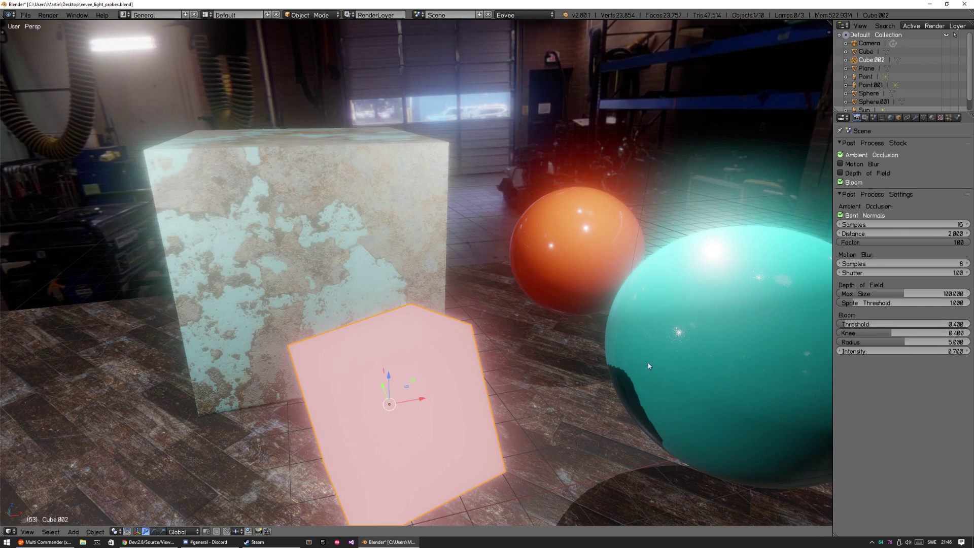
# Step: Examine the bloom around the small pink cube, the large textured cube and the spheres from several angles and distances
pyautogui.moveTo(648, 363); pyautogui.dragTo(461, 346, button='middle')
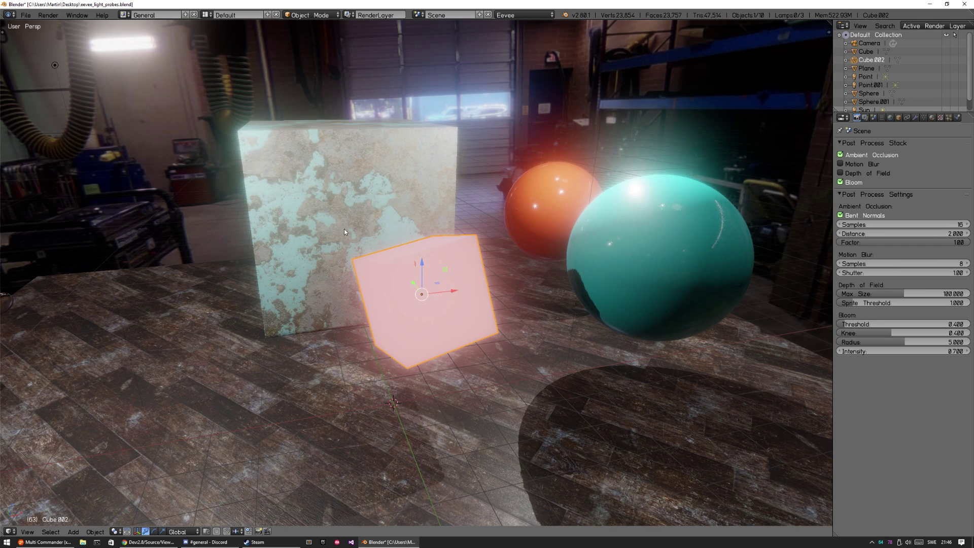
pyautogui.press('a')
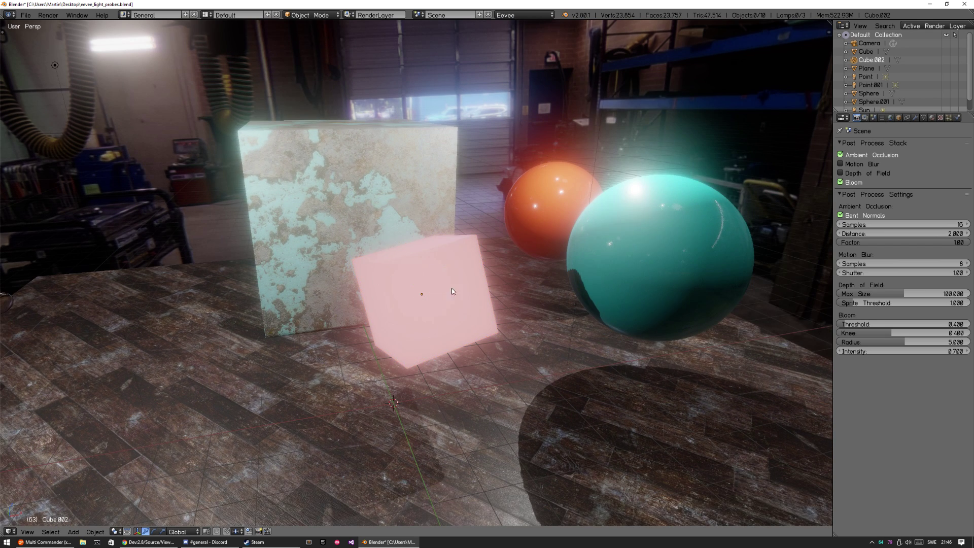
pyautogui.moveTo(445, 323); pyautogui.dragTo(482, 319, button='middle')
pyautogui.scroll(2, 482, 319)
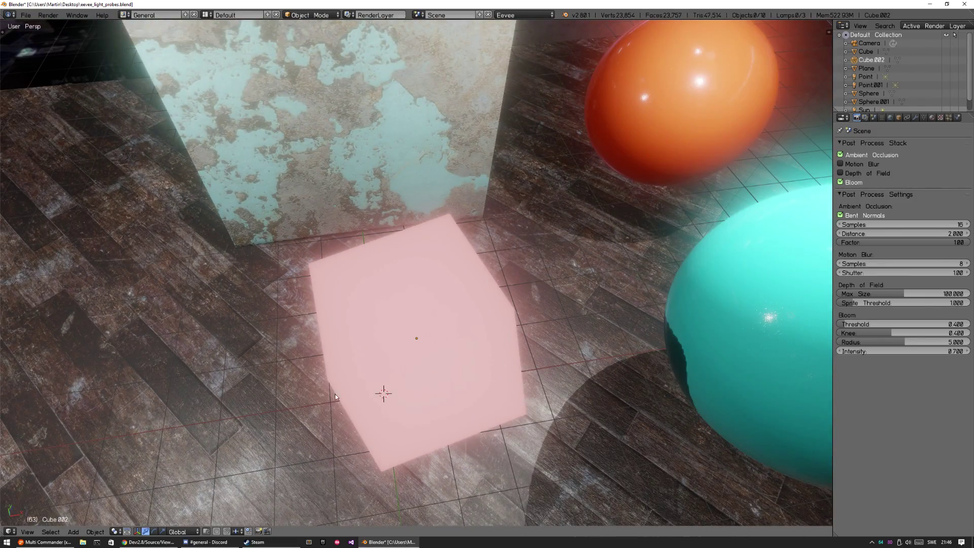
pyautogui.scroll(-4, 462, 220)
pyautogui.moveTo(510, 293); pyautogui.dragTo(482, 360, button='middle')
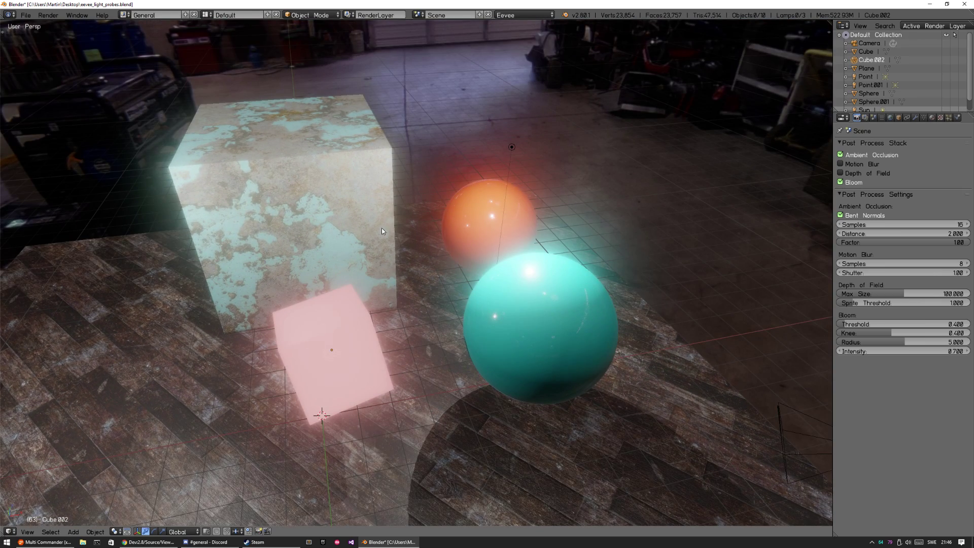
pyautogui.rightClick(346, 192)
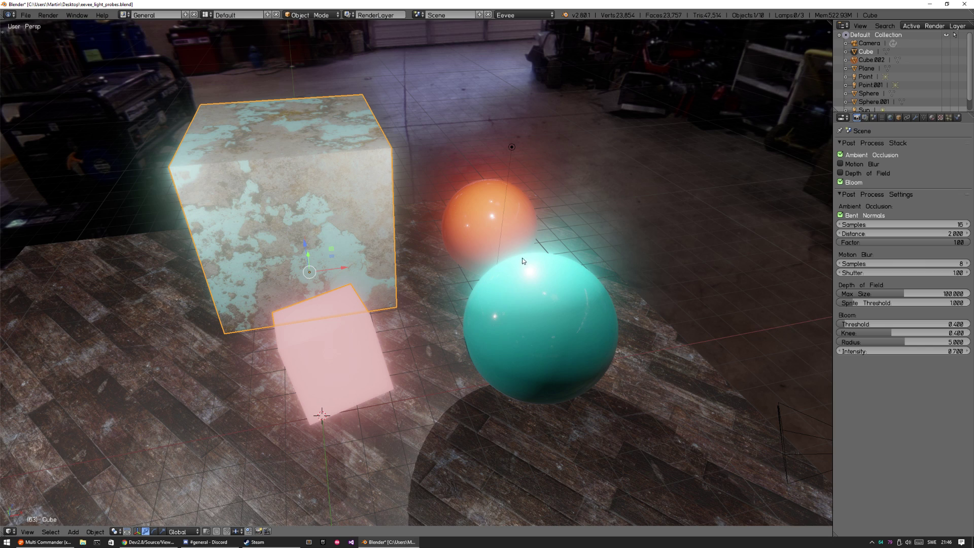
pyautogui.moveTo(512, 287); pyautogui.dragTo(498, 308, button='middle')
pyautogui.press('a')
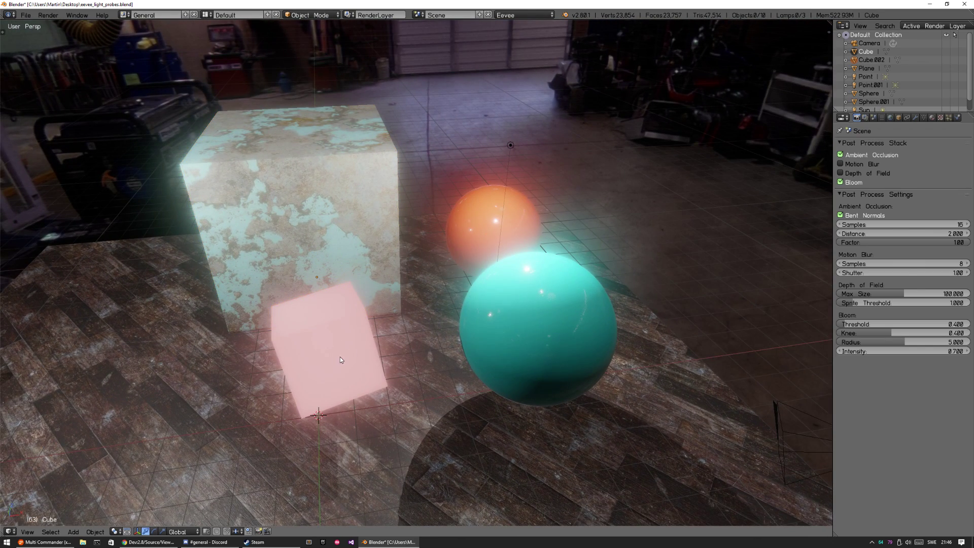
# Step: Select the small pink cube and set the Bloom threshold to 0.6
pyautogui.rightClick(369, 371)
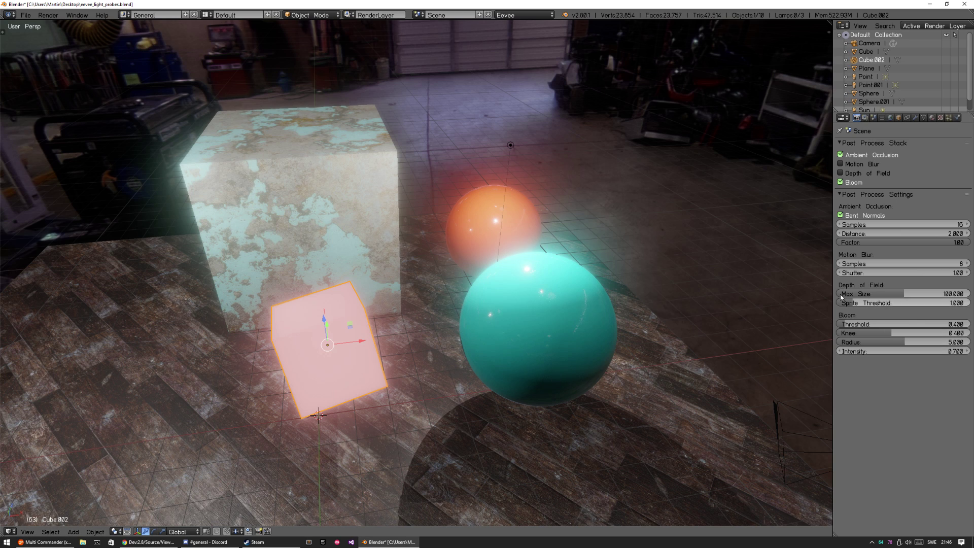
pyautogui.click(887, 323)
pyautogui.write('0.6')
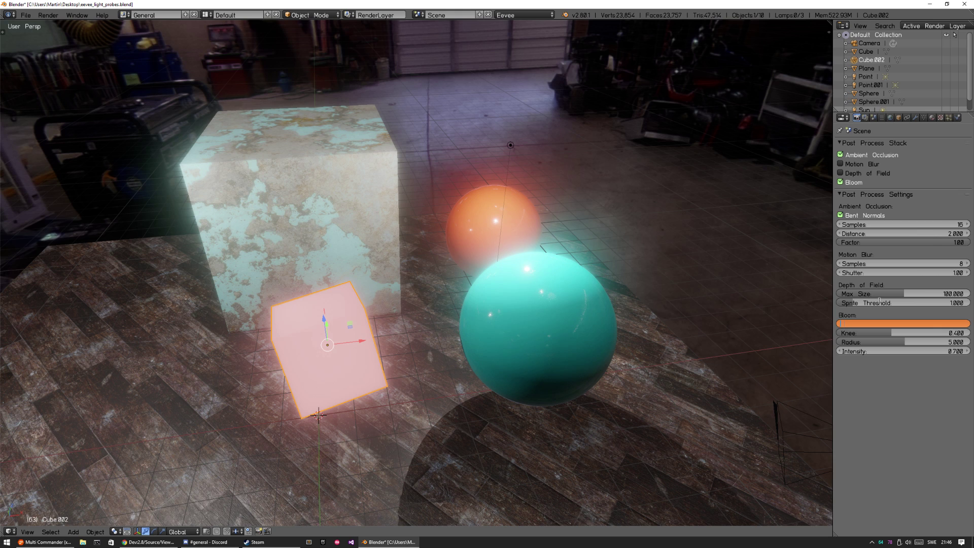
pyautogui.press('Return')
pyautogui.click(916, 323)
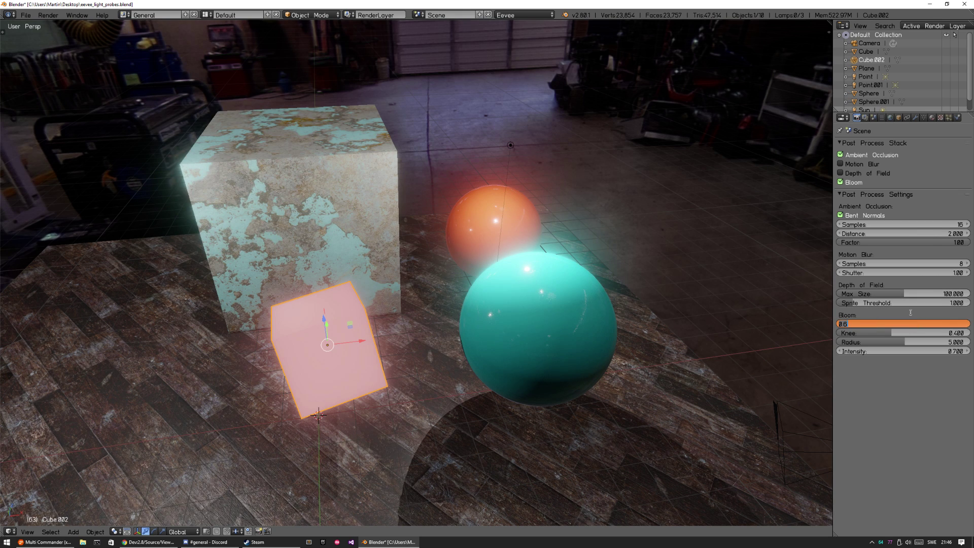
pyautogui.press('Return')
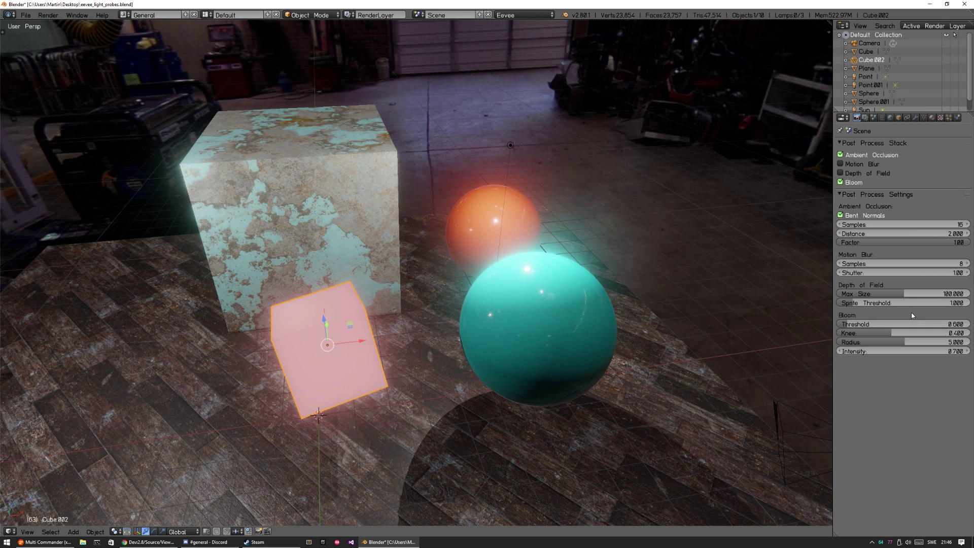
# Step: Set the Bloom intensity to 0.4 and reduce it further to 0.1
pyautogui.click(902, 350)
pyautogui.write('0.4')
pyautogui.press('Return')
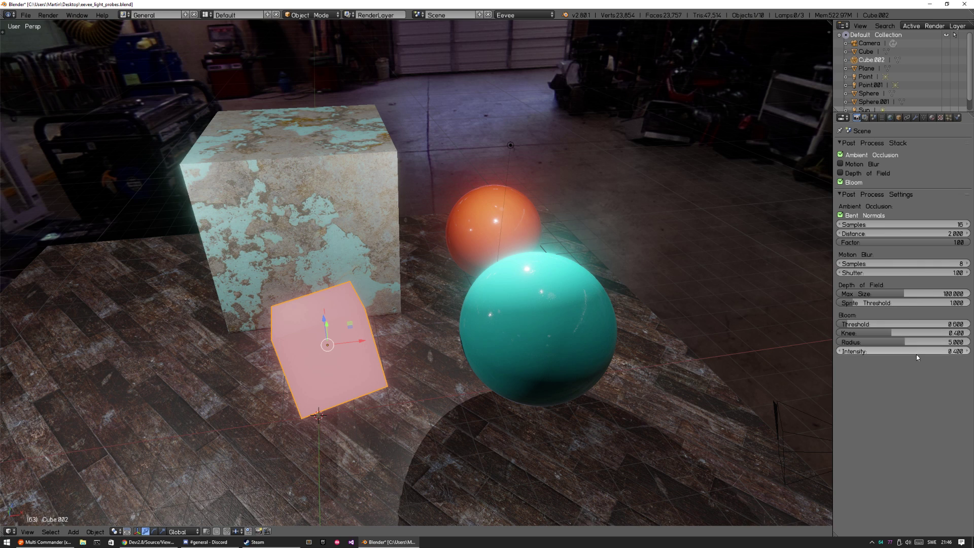
pyautogui.click(911, 342)
pyautogui.press('Return')
pyautogui.click(929, 351)
pyautogui.write('0.1')
pyautogui.press('Return')
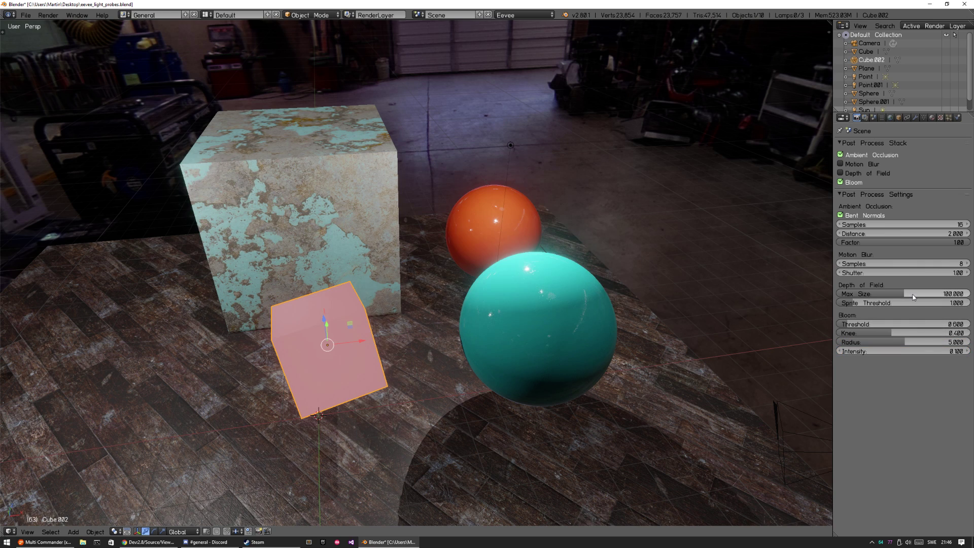
# Step: Set the Bloom intensity to 0.2 and inspect the glow on the cubes and spheres
pyautogui.click(915, 351)
pyautogui.write('0.2')
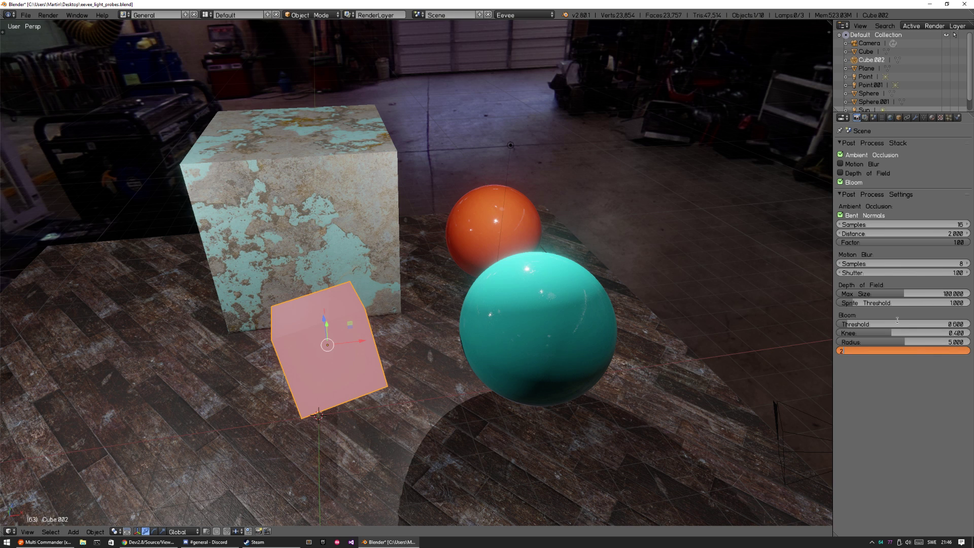
pyautogui.press('Return')
pyautogui.scroll(3, 588, 306)
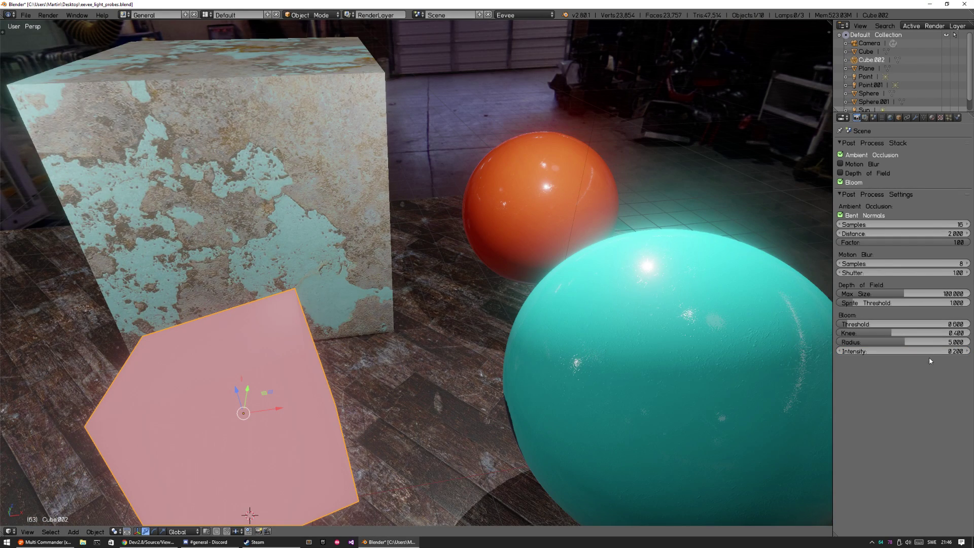
pyautogui.scroll(-5, 647, 296)
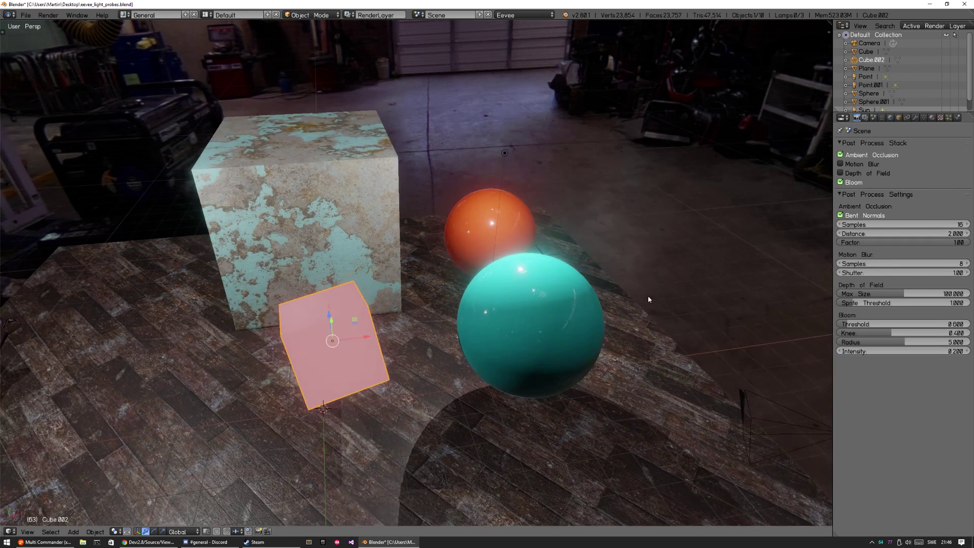
pyautogui.moveTo(559, 321); pyautogui.dragTo(542, 294, button='middle')
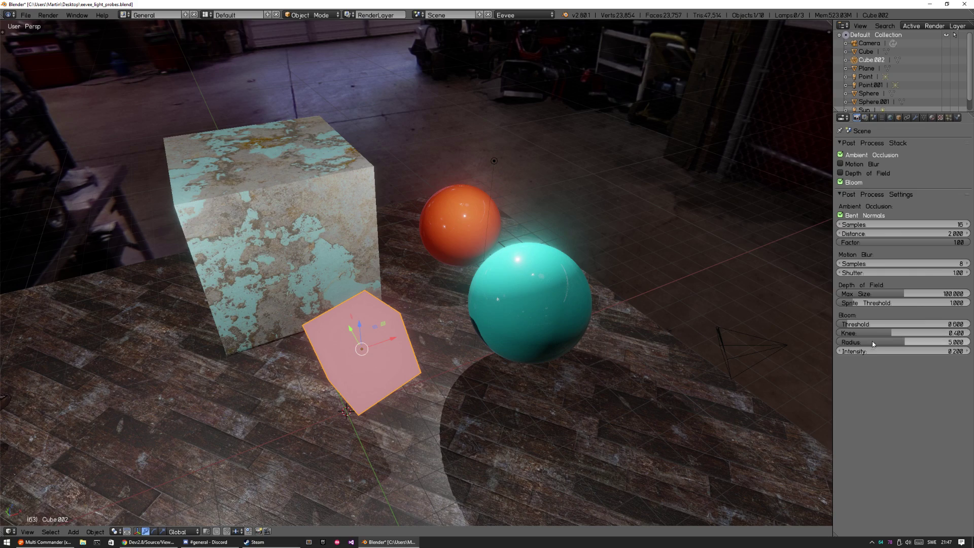
# Step: Set the Bloom knee to 0.2 and inspect the glow around the turquoise sphere and pink cube
pyautogui.moveTo(879, 334)
pyautogui.mouseDown()
pyautogui.moveTo(928, 332)
pyautogui.moveTo(887, 332)
pyautogui.mouseUp()
pyautogui.click(887, 331)
pyautogui.write('0.2')
pyautogui.press('Return')
pyautogui.scroll(2, 582, 314)
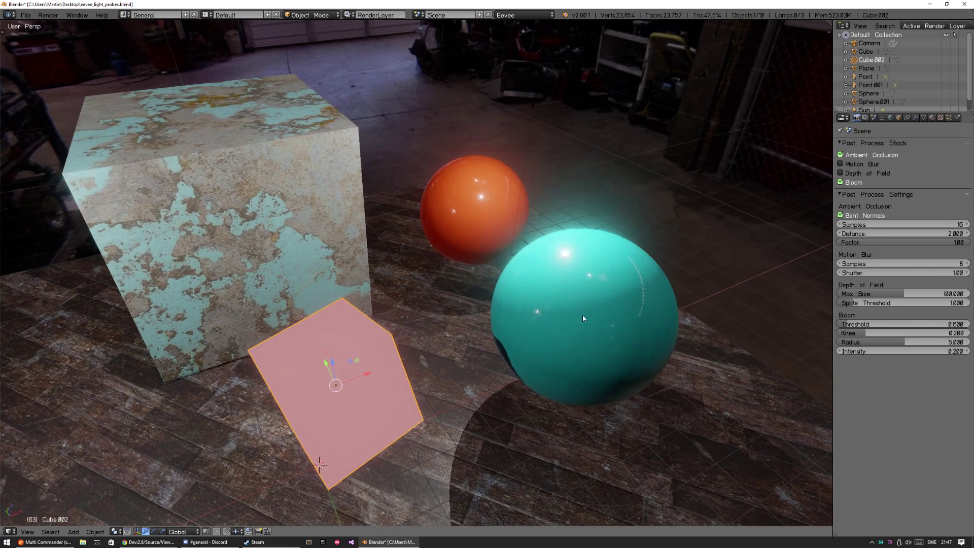
pyautogui.moveTo(582, 314); pyautogui.dragTo(442, 230, button='middle')
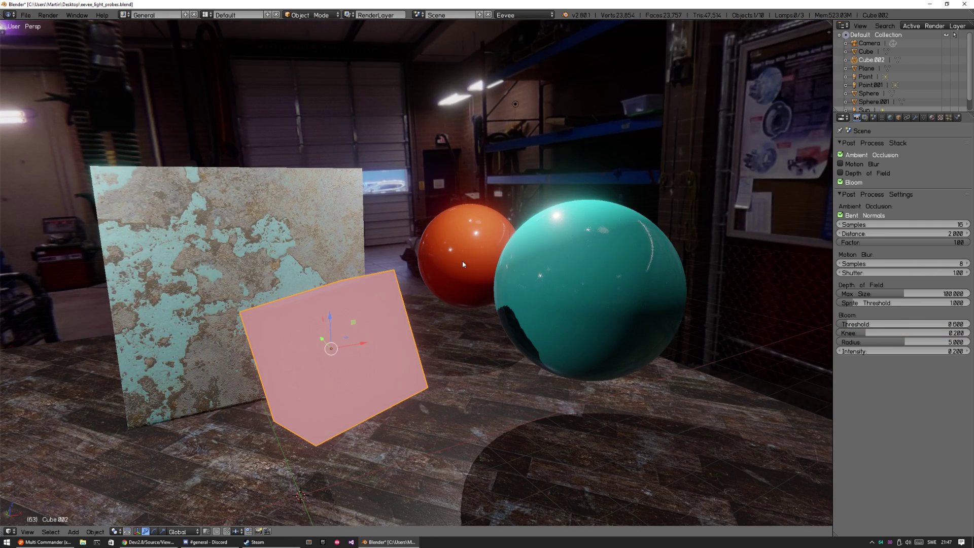
# Step: Rotate the small pink cube freely in front of the large textured cube
pyautogui.press('a')
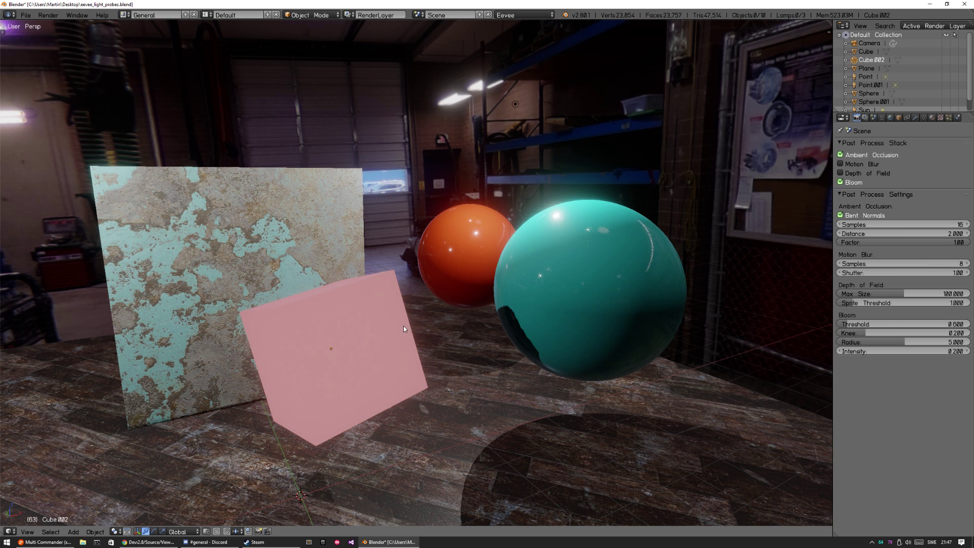
pyautogui.rightClick(403, 327)
pyautogui.press('r')
pyautogui.press('r')
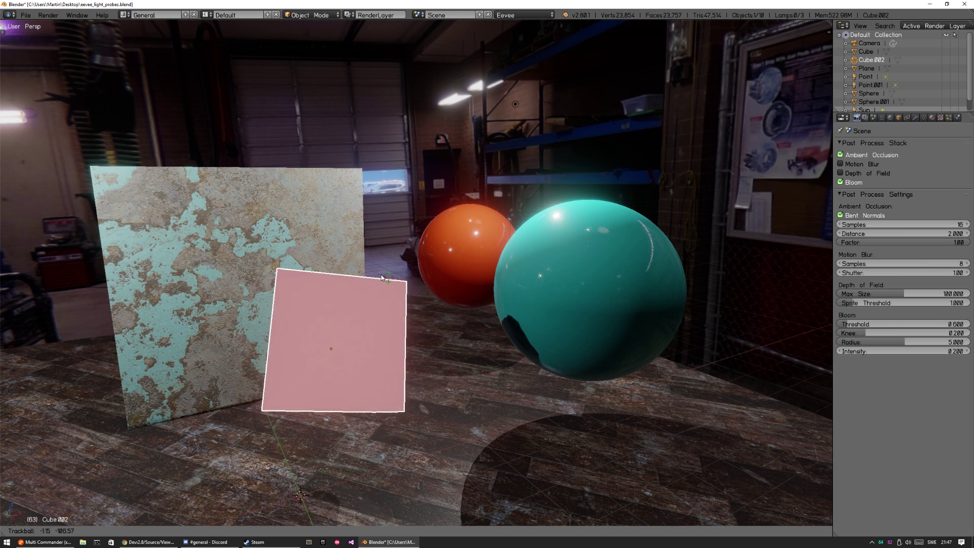
pyautogui.click(366, 259)
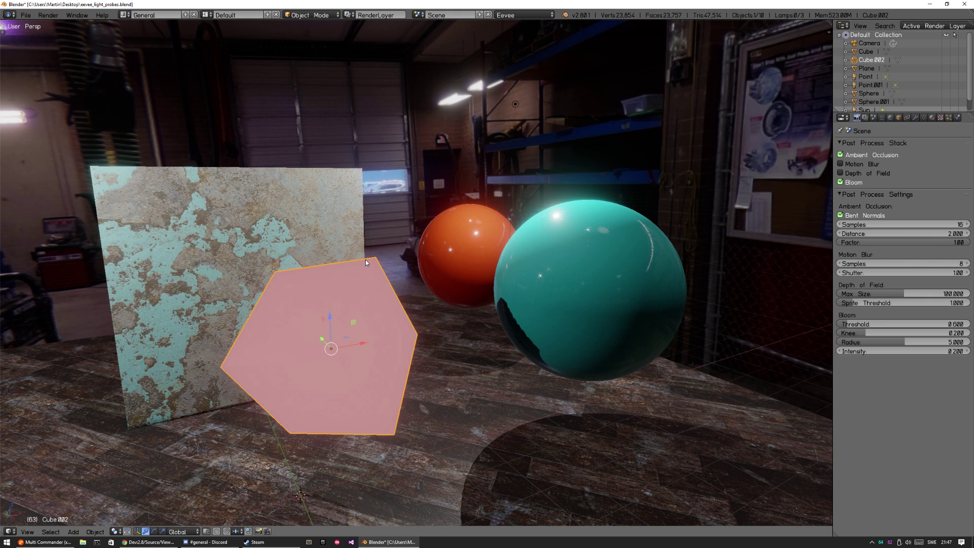
# Step: Set the Bloom intensity to 0.7 and the Bloom threshold to 0.2
pyautogui.click(884, 352)
pyautogui.write('0.7')
pyautogui.press('Return')
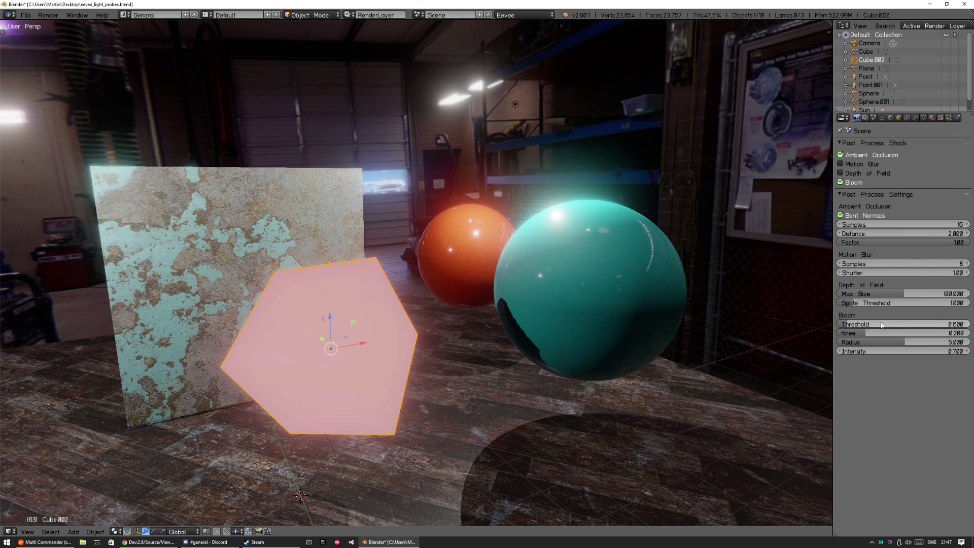
pyautogui.click(919, 324)
pyautogui.write('0.2')
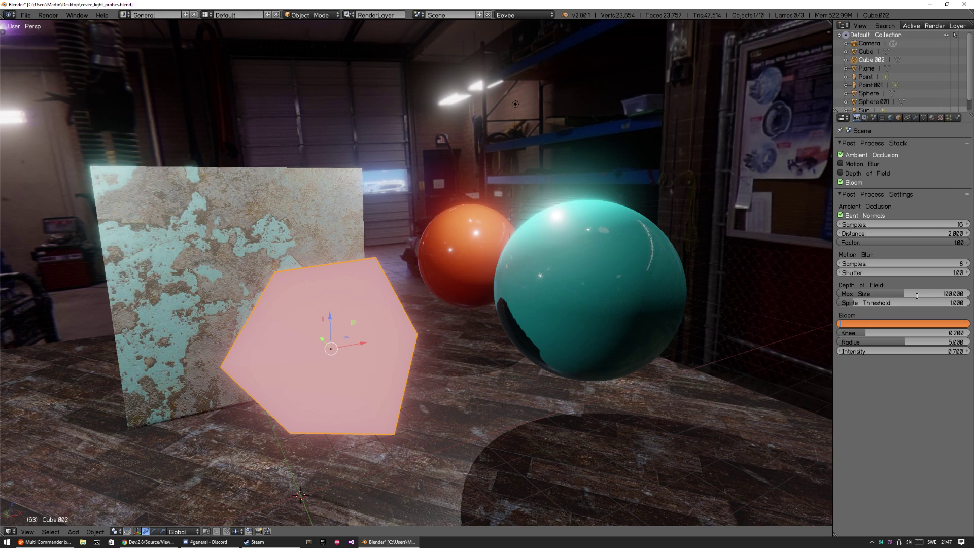
pyautogui.press('Return')
# Step: Set the Bloom threshold to 0.4 and inspect the glow on the cubes and spheres from other angles
pyautogui.click(919, 324)
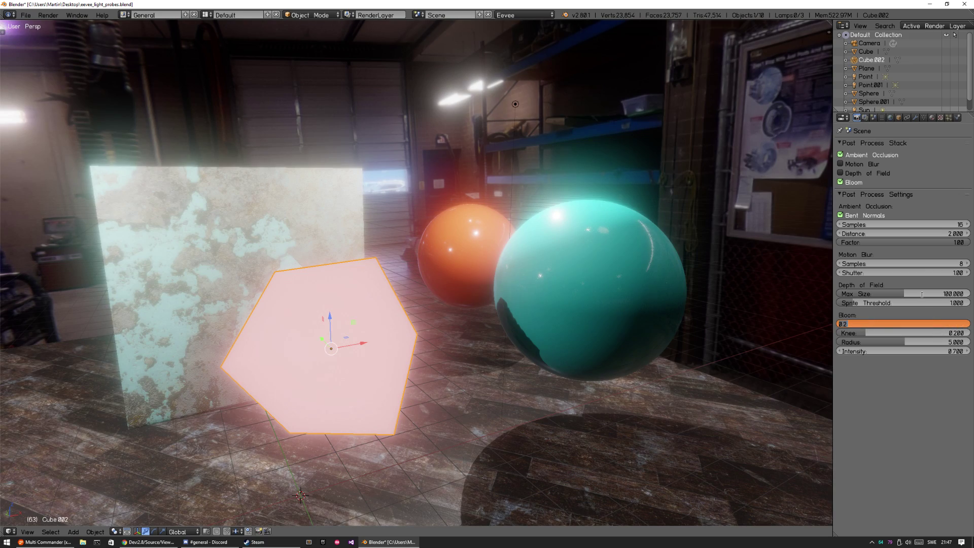
pyautogui.write('0.4')
pyautogui.press('Return')
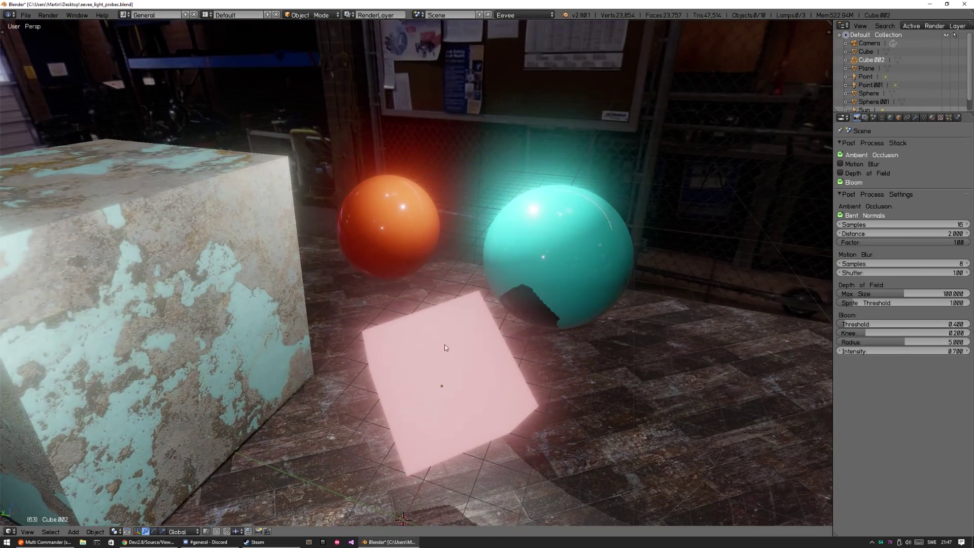
pyautogui.moveTo(459, 395); pyautogui.dragTo(364, 349, button='middle')
pyautogui.moveTo(358, 297); pyautogui.dragTo(376, 381, button='middle')
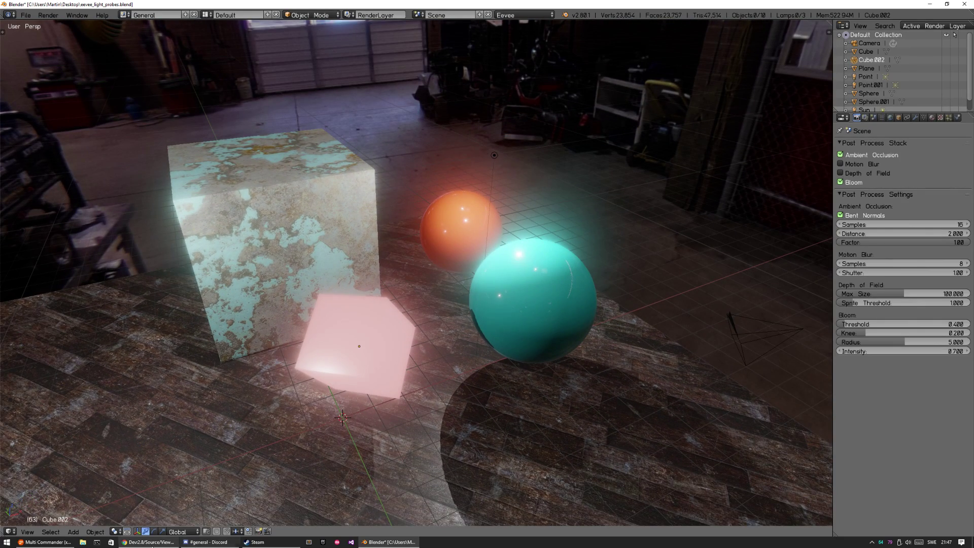
# Step: Switch to Chrome and review the Unreal Engine emissive glow page's section on Emissive Influence & Bloom with its comparison images
pyautogui.click(147, 541)
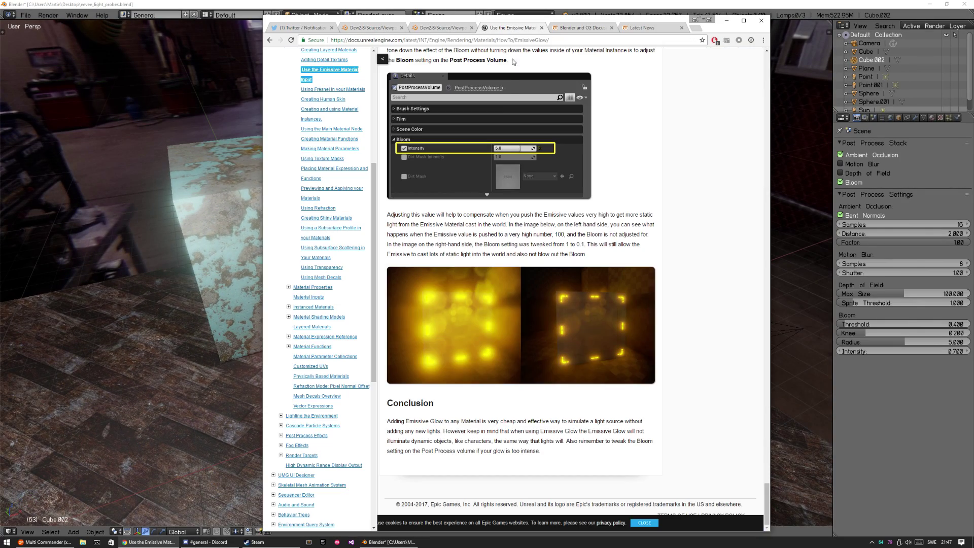
pyautogui.click(507, 28)
pyautogui.scroll(2, 406, 237)
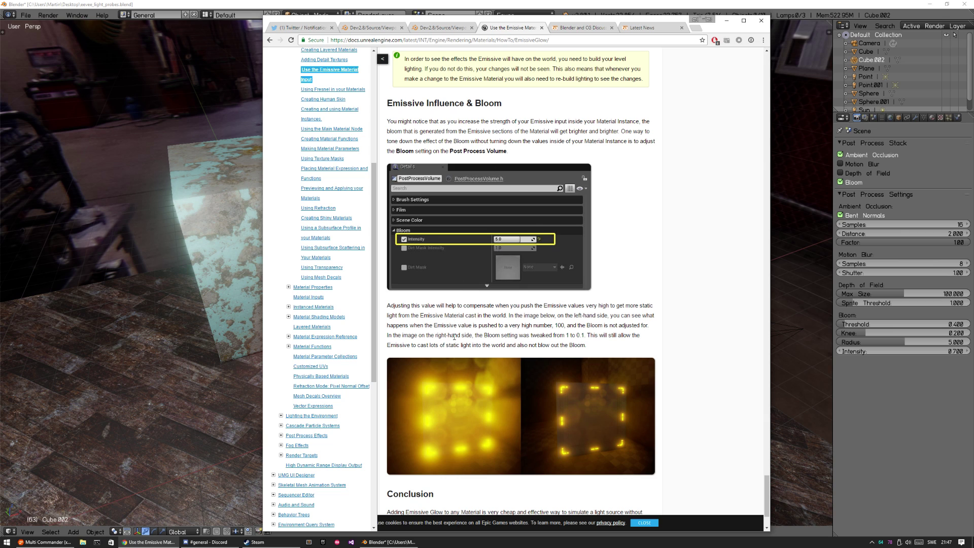
pyautogui.scroll(-2, 454, 336)
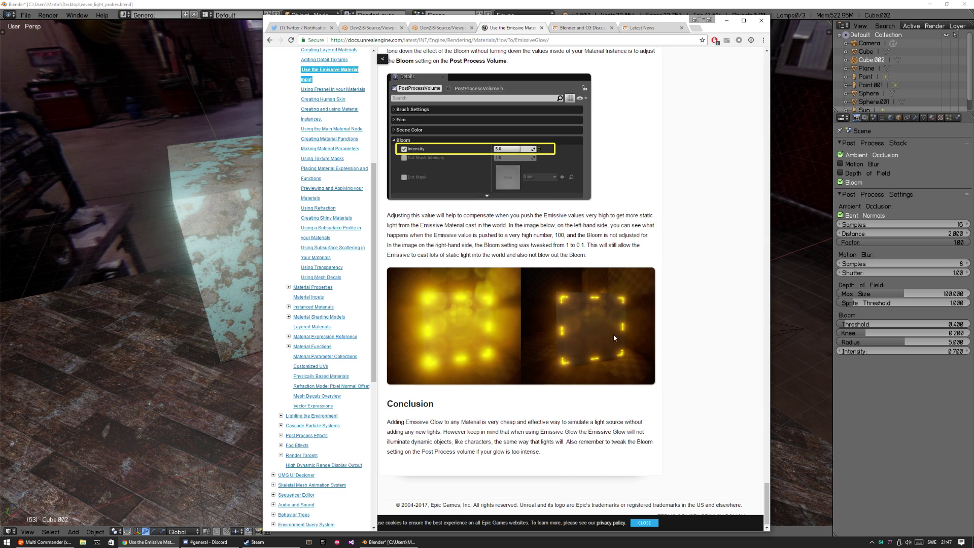
pyautogui.scroll(-1, 567, 378)
# Step: Bring up the Eevee Planning 2017 roadmap page and look at the Bloom Color item under June Week 4
pyautogui.click(372, 27)
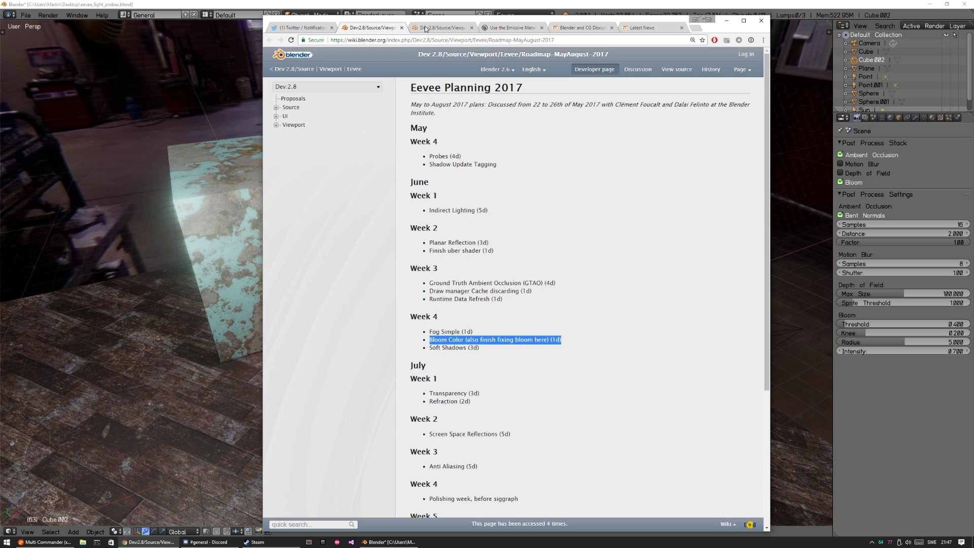
pyautogui.click(434, 339)
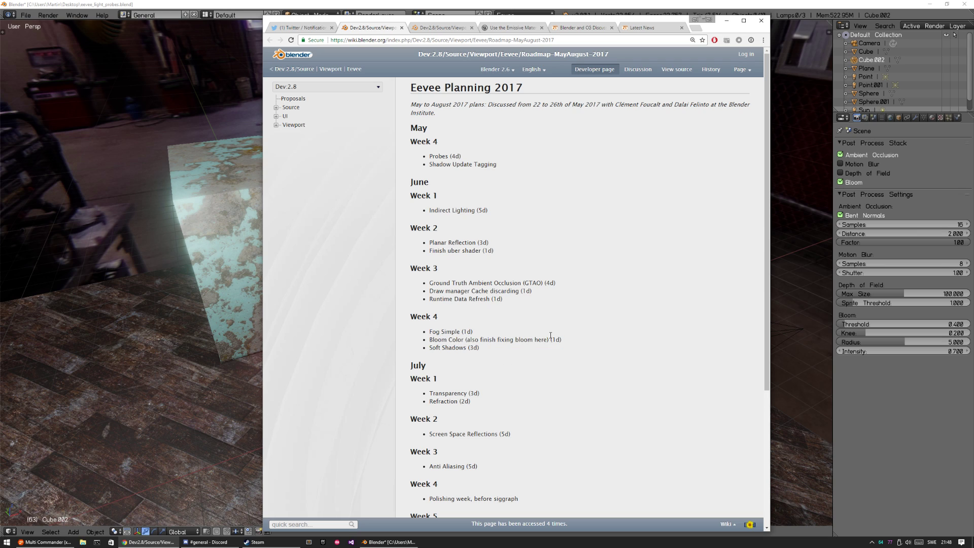
# Step: Highlight the Bloom Color and Soft Shadows items under the roadmap's June Week 4, and switch back to Blender
pyautogui.moveTo(431, 340); pyautogui.dragTo(584, 359)
pyautogui.click(504, 323)
pyautogui.hotkey('alt', 'Tab')
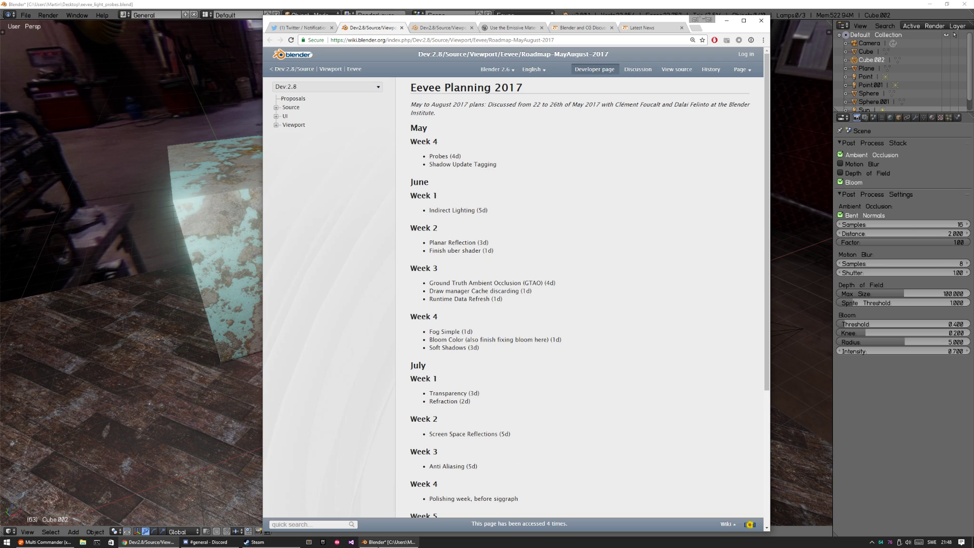
pyautogui.scroll(3, 446, 345)
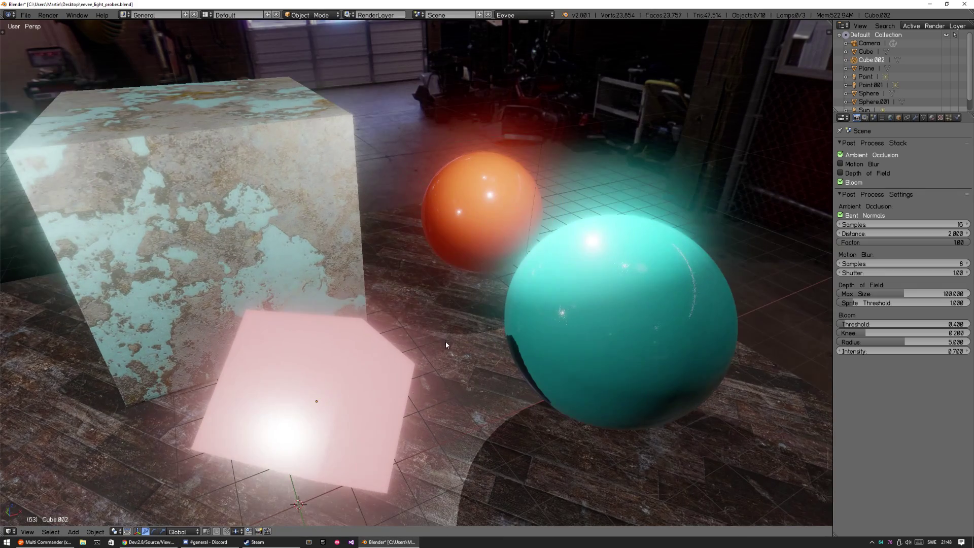
# Step: Move the large teal sphere across the wooden floor to a spot beside the pink emissive cube, and deselect it
pyautogui.rightClick(555, 358)
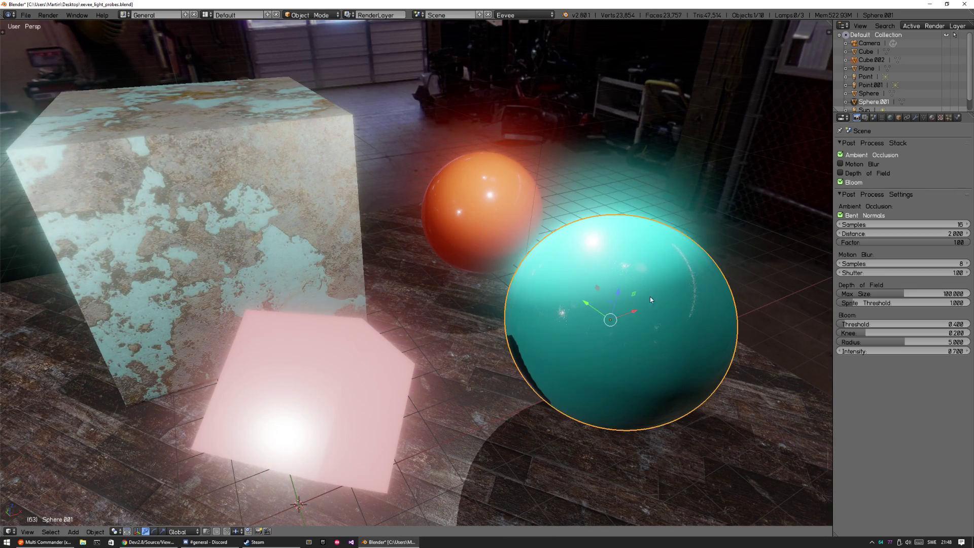
pyautogui.scroll(-4, 592, 371)
pyautogui.moveTo(593, 370); pyautogui.dragTo(550, 315, button='middle')
pyautogui.press('g')
pyautogui.click(442, 375)
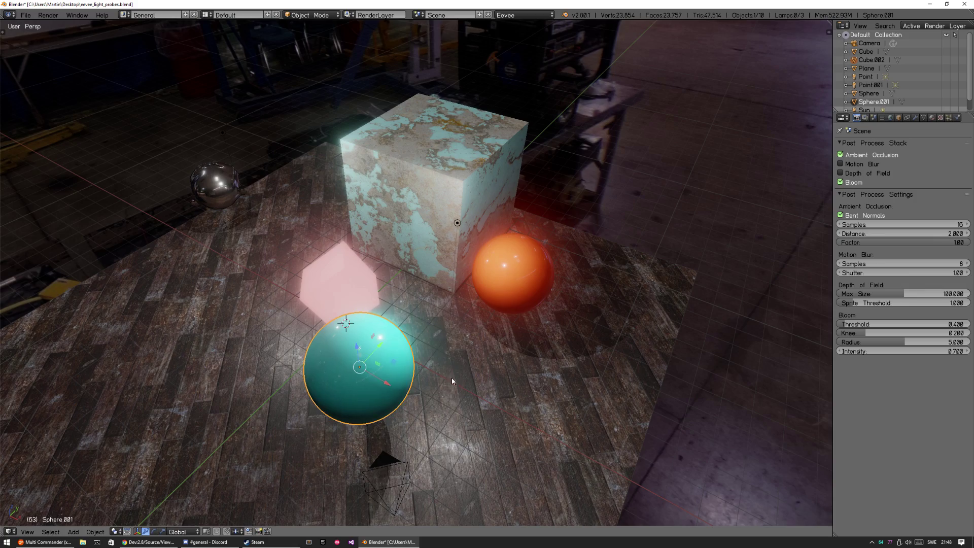
pyautogui.moveTo(451, 378); pyautogui.dragTo(590, 370, button='middle')
pyautogui.press('g')
pyautogui.click(637, 311)
pyautogui.moveTo(611, 336); pyautogui.dragTo(339, 426, button='middle')
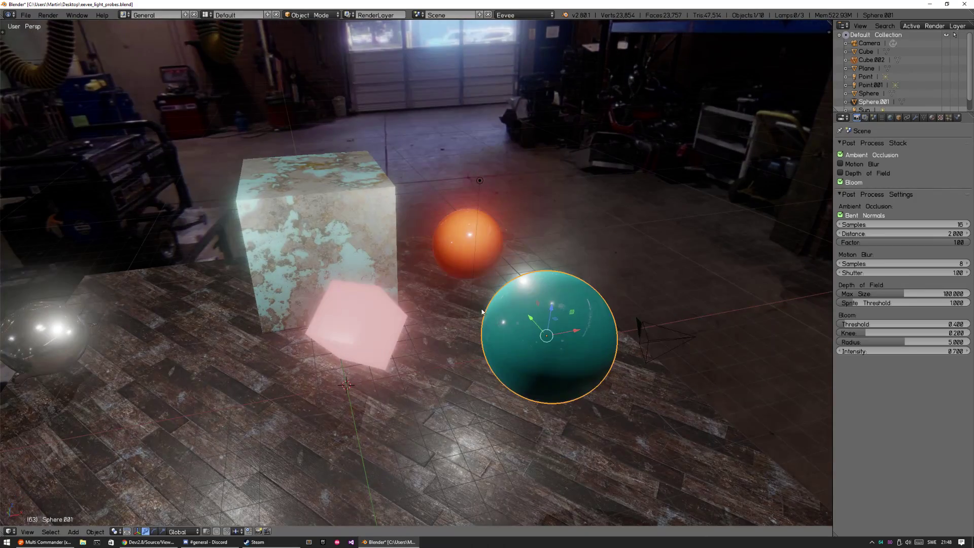
pyautogui.press('a')
# Step: Glance at the roadmap in Chrome, return to Blender and examine the bloom glow across the whole scene
pyautogui.click(172, 542)
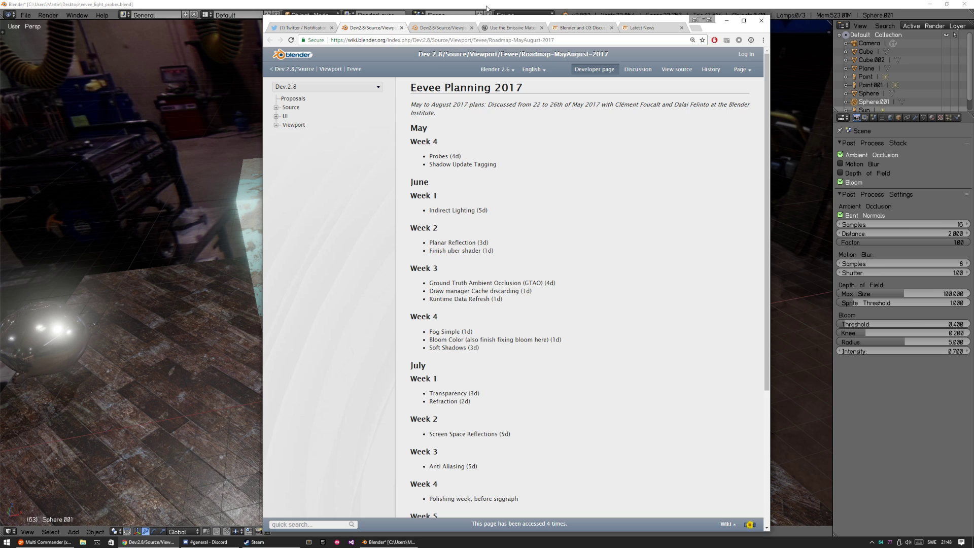
pyautogui.hotkey('alt', 'Tab')
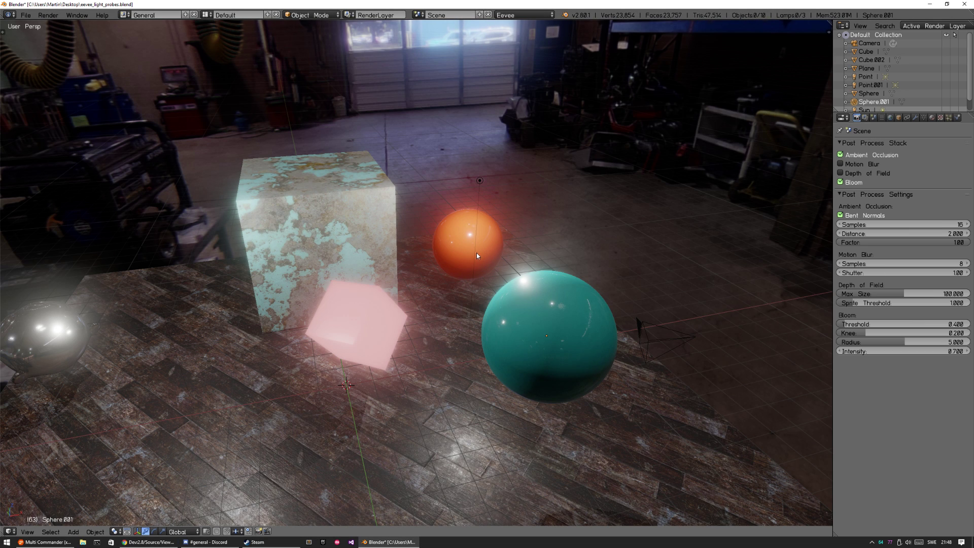
pyautogui.press('a')
pyautogui.press('a')
pyautogui.scroll(-3, 456, 303)
pyautogui.moveTo(455, 302); pyautogui.dragTo(484, 287, button='middle')
pyautogui.keyDown('ctrl'); pyautogui.moveTo(470, 336); pyautogui.dragTo(467, 323, button='middle'); pyautogui.keyUp('ctrl')
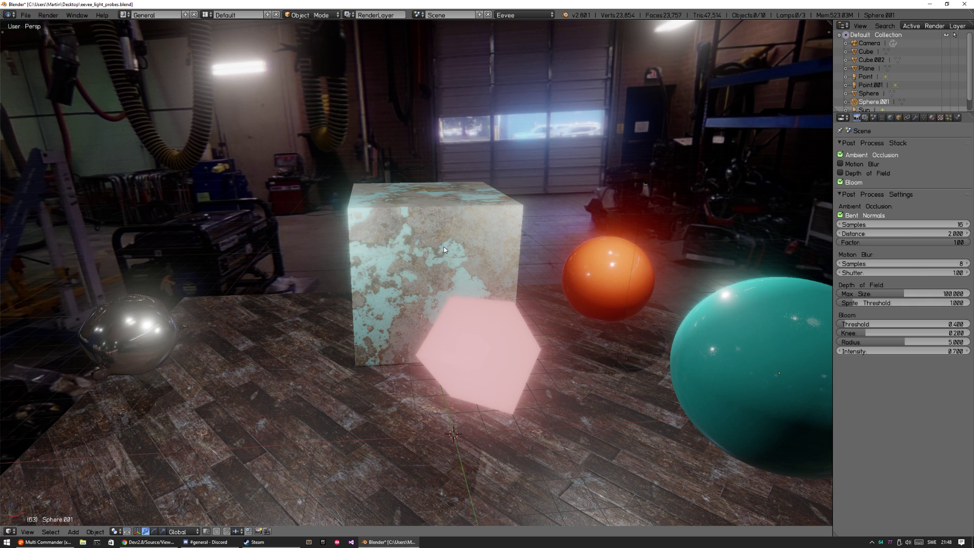
# Step: Select the large textured cube and the pink emissive cube in turn to compare how each one glows
pyautogui.rightClick(493, 228)
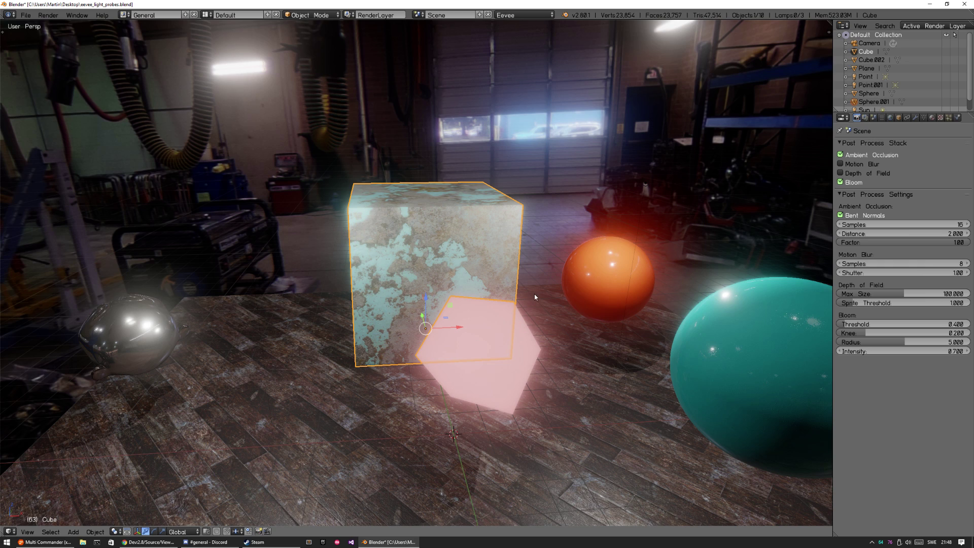
pyautogui.press('a')
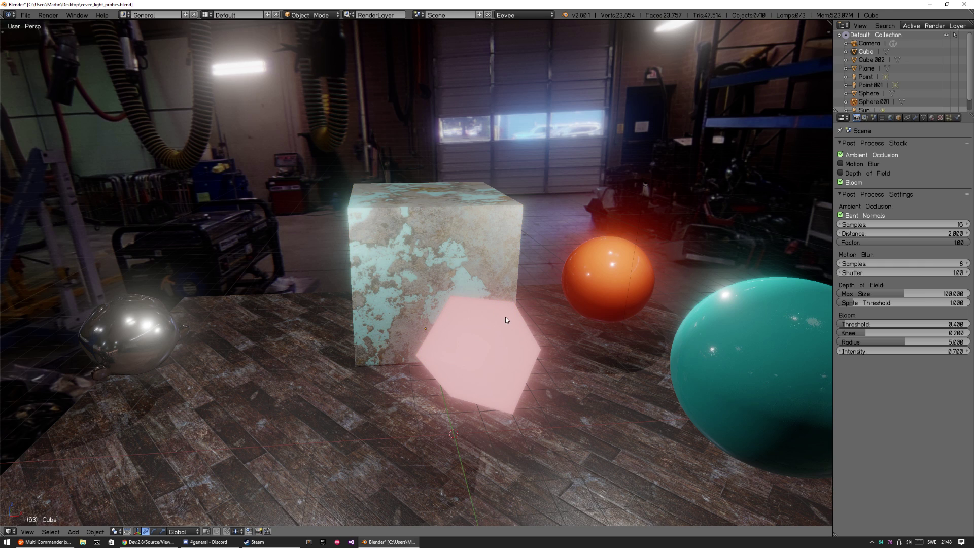
pyautogui.rightClick(505, 319)
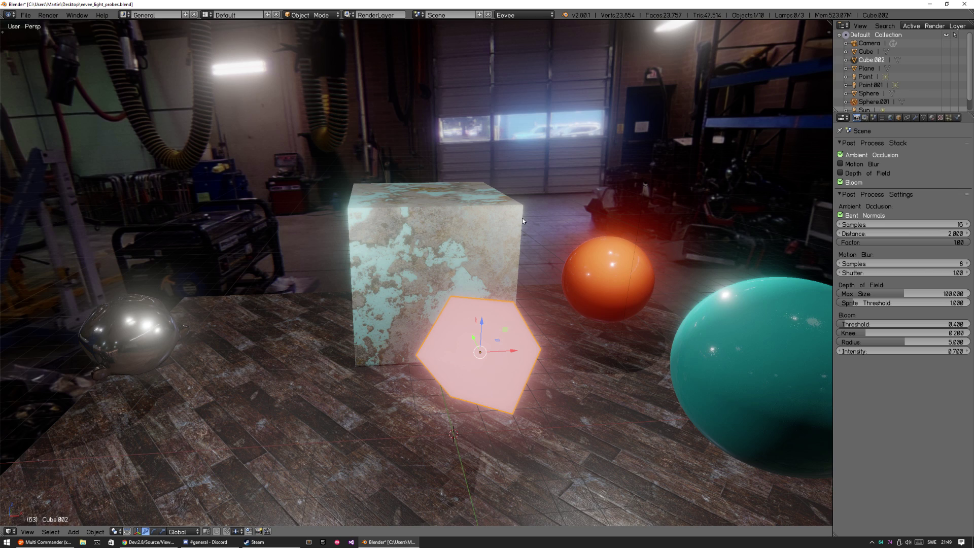
pyautogui.press('a')
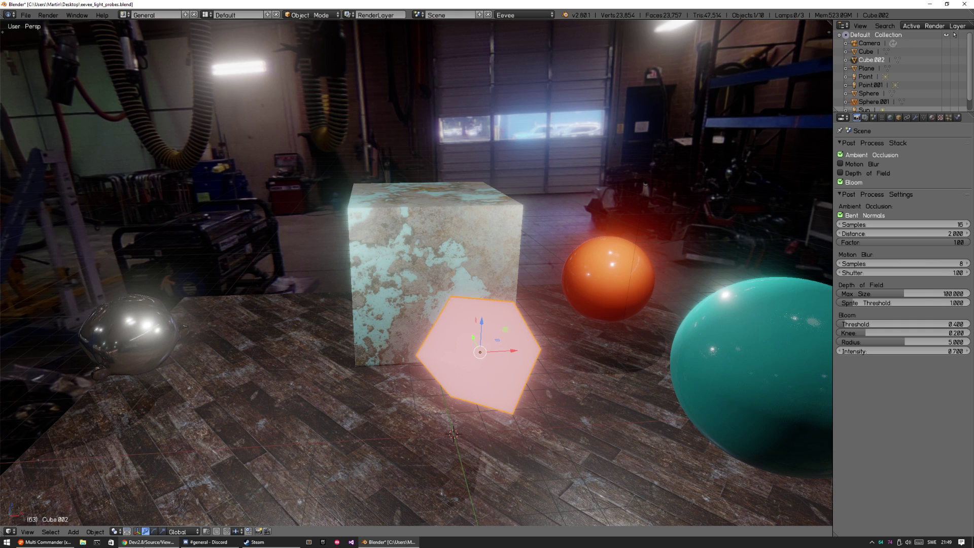
# Step: Switch to the roadmap in Chrome and go over July's Transparency, Refraction and Screen Space Reflections items
pyautogui.click(147, 541)
pyautogui.scroll(-2, 488, 378)
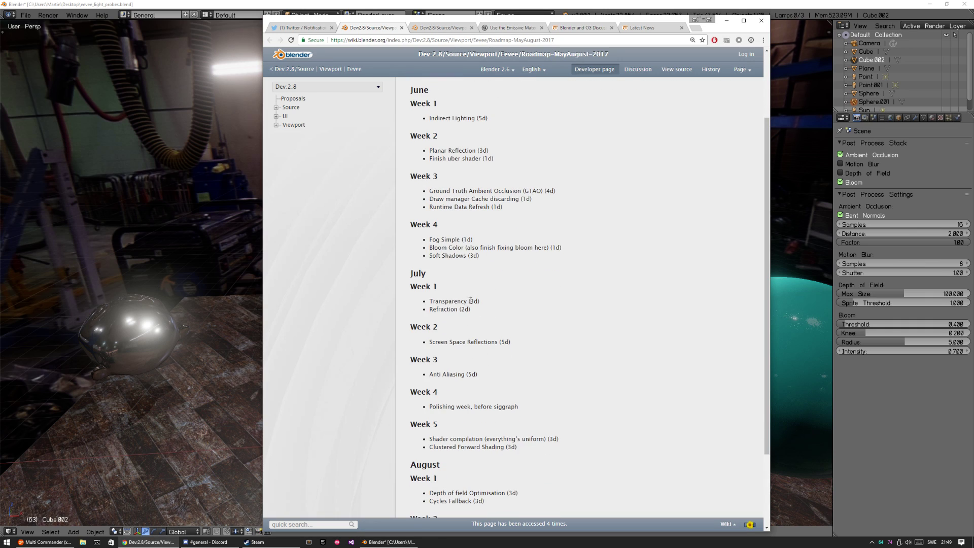
pyautogui.moveTo(410, 268); pyautogui.dragTo(498, 321)
pyautogui.click(504, 336)
pyautogui.moveTo(427, 300); pyautogui.dragTo(507, 328)
pyautogui.click(507, 327)
pyautogui.moveTo(453, 309); pyautogui.dragTo(499, 310)
pyautogui.click(444, 323)
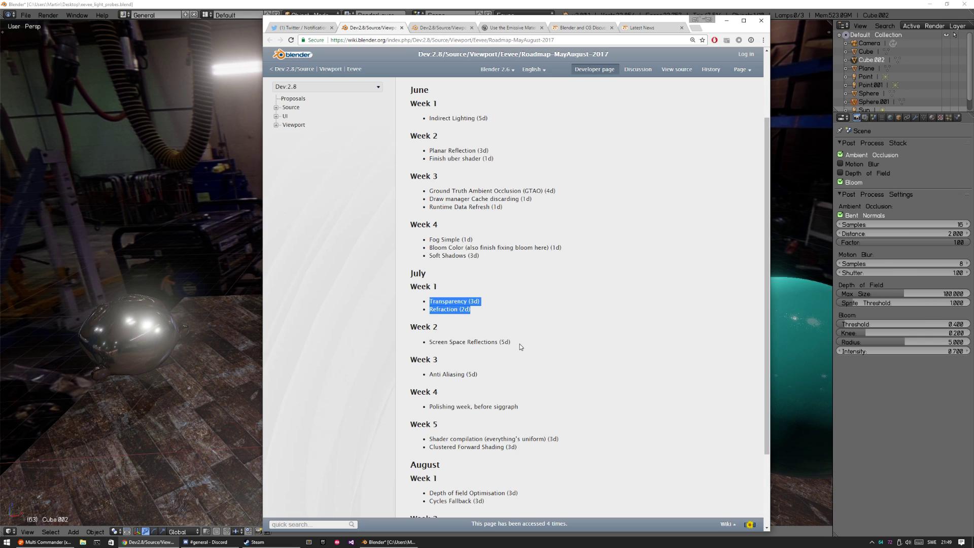
pyautogui.moveTo(513, 343); pyautogui.dragTo(429, 343)
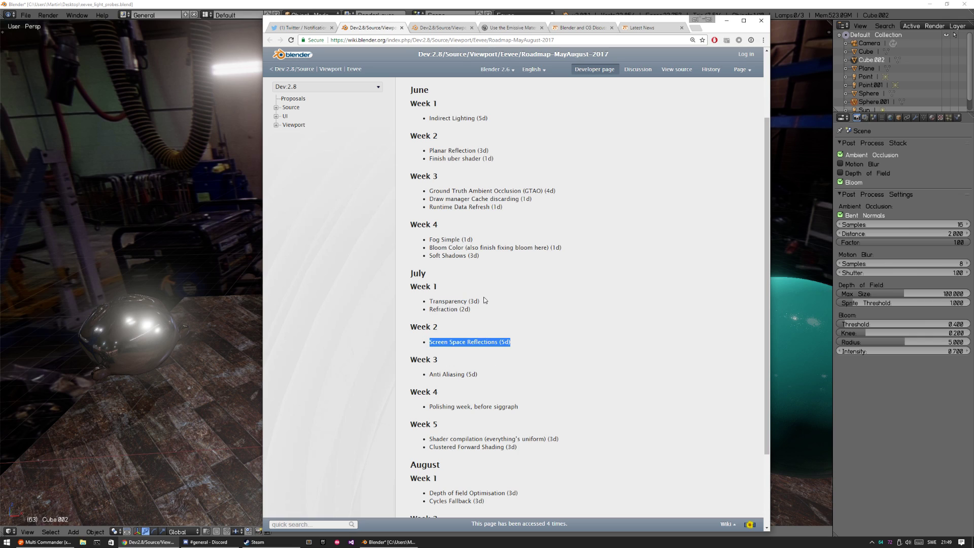
# Step: Search Google for "screen space reflections" in a new browser window
pyautogui.hotkey('ctrl', 'n')
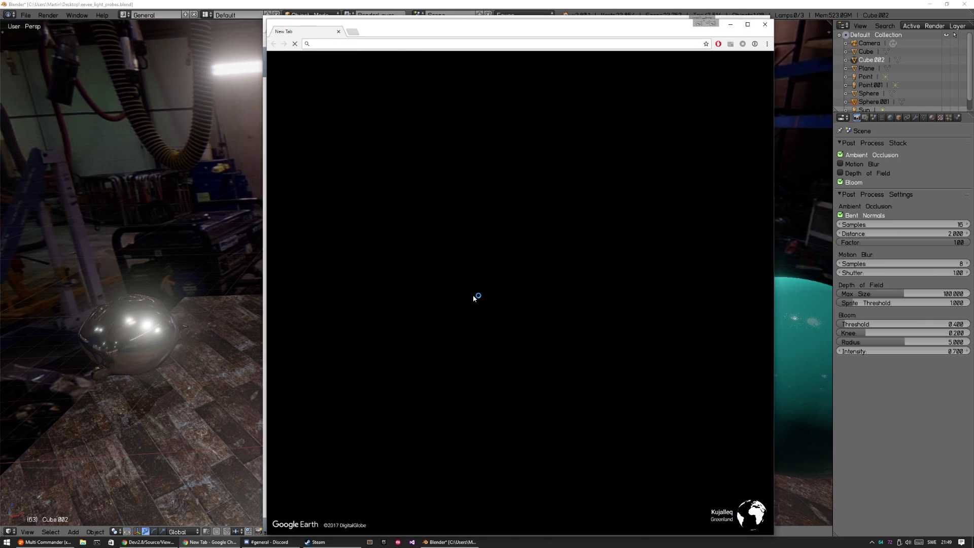
pyautogui.write('screen space r')
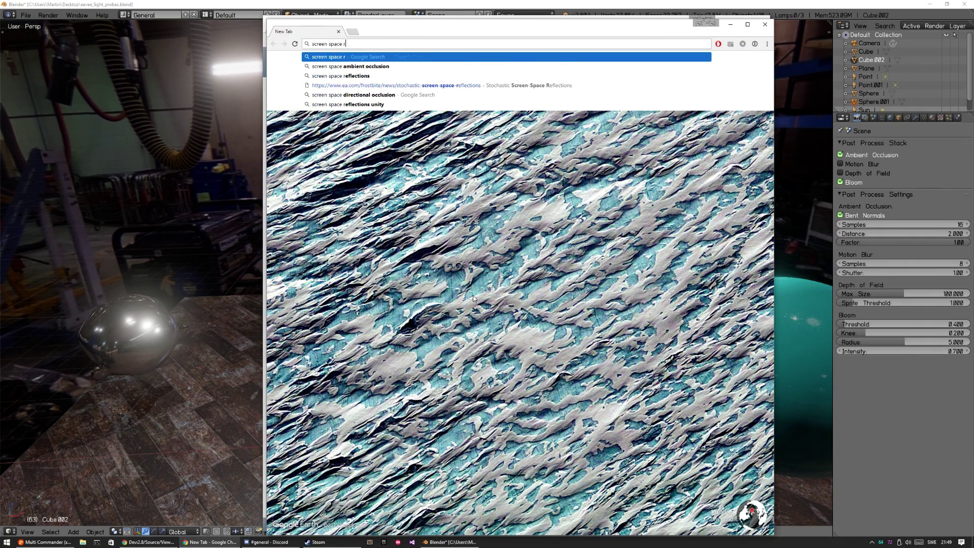
pyautogui.write('eflections')
pyautogui.press('Return')
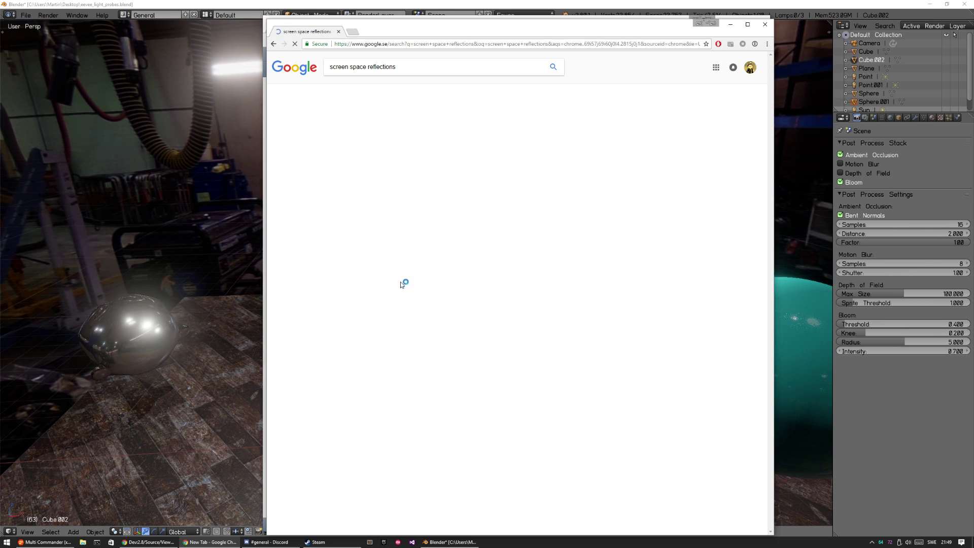
# Step: Open the Unreal Engine Screen Space Reflections documentation, return to the search results and look through them
pyautogui.click(394, 223)
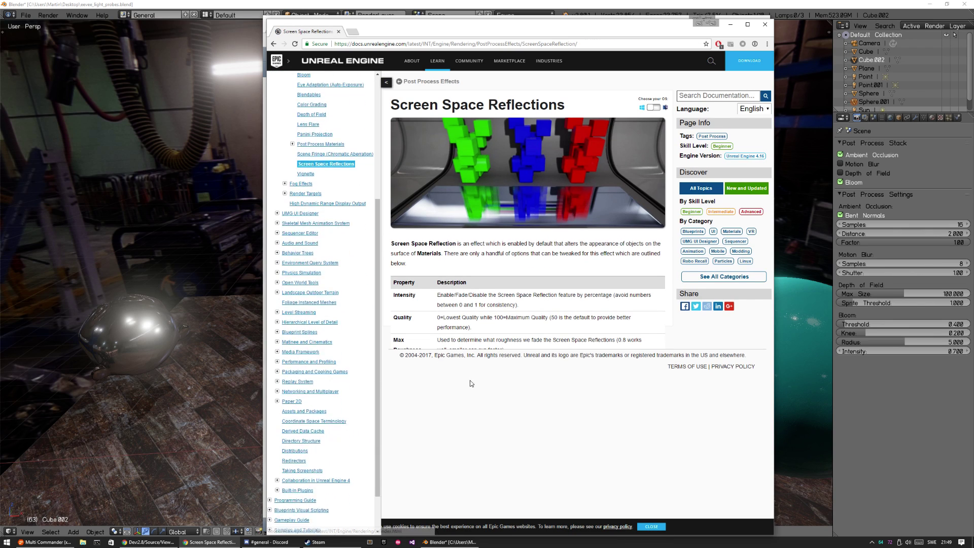
pyautogui.rightClick(475, 388)
pyautogui.click(498, 395)
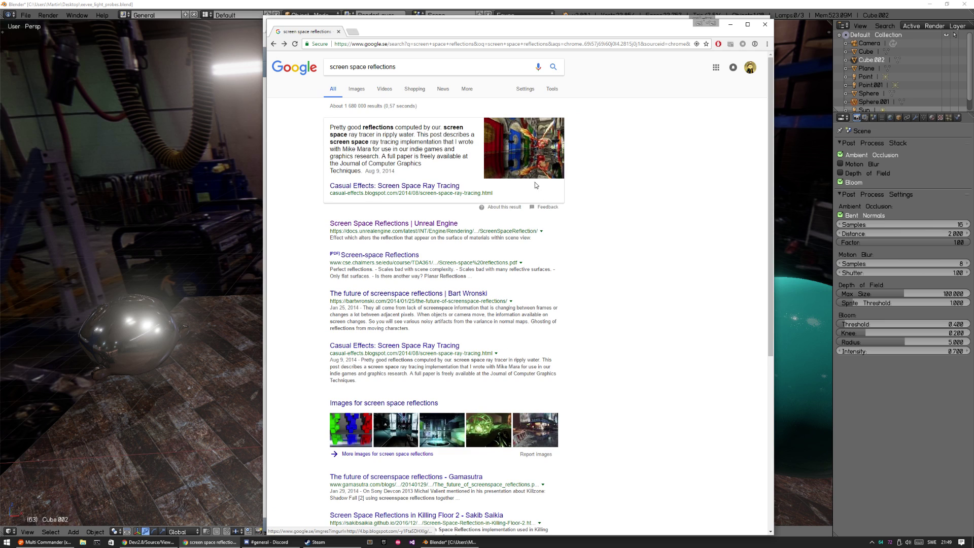
pyautogui.scroll(-3, 576, 311)
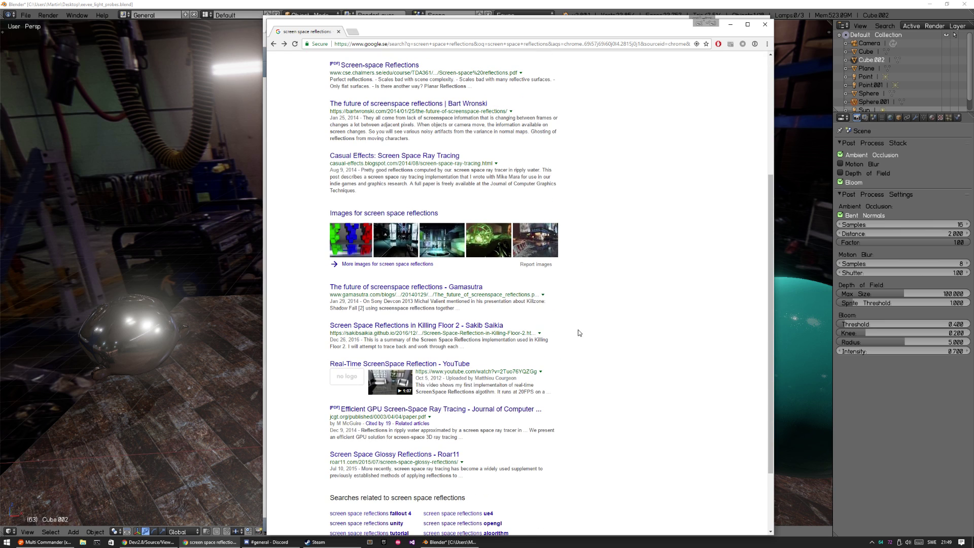
pyautogui.scroll(5, 604, 248)
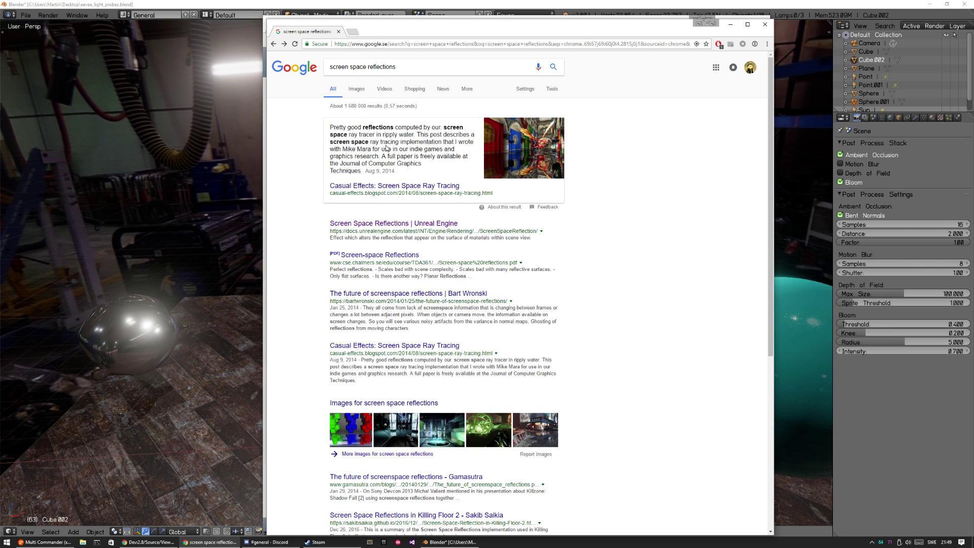
# Step: Open the Casual Effects article on Screen Space Ray Tracing and go back to the search results
pyautogui.click(391, 186)
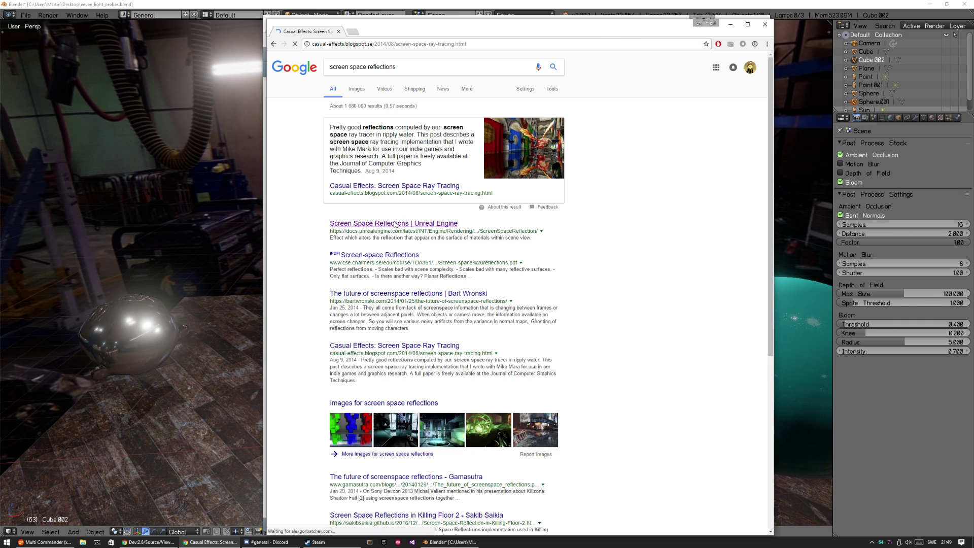
pyautogui.rightClick(344, 356)
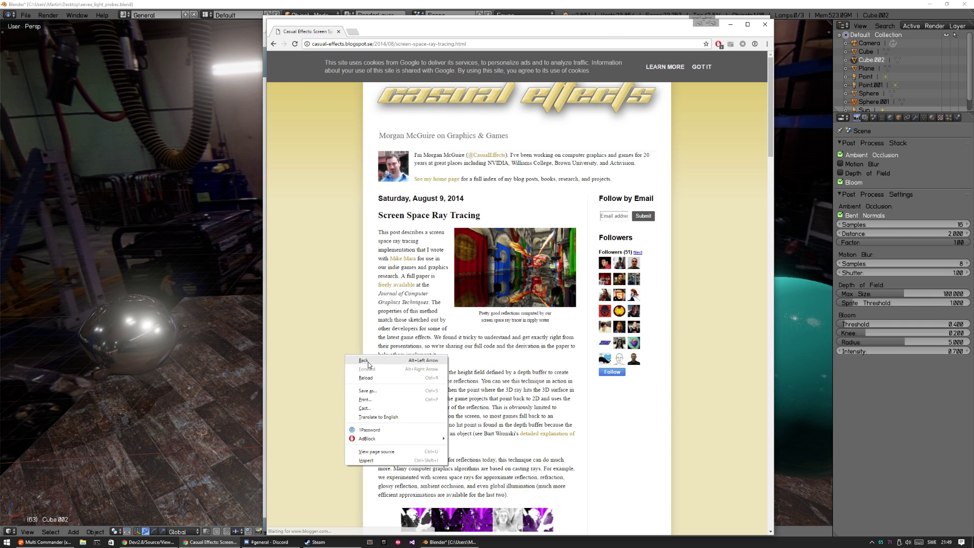
pyautogui.click(365, 362)
# Step: Refine the search to "screen space reflections dice" and open the Frostbite page on Stochastic Screen-Space Reflections
pyautogui.click(404, 71)
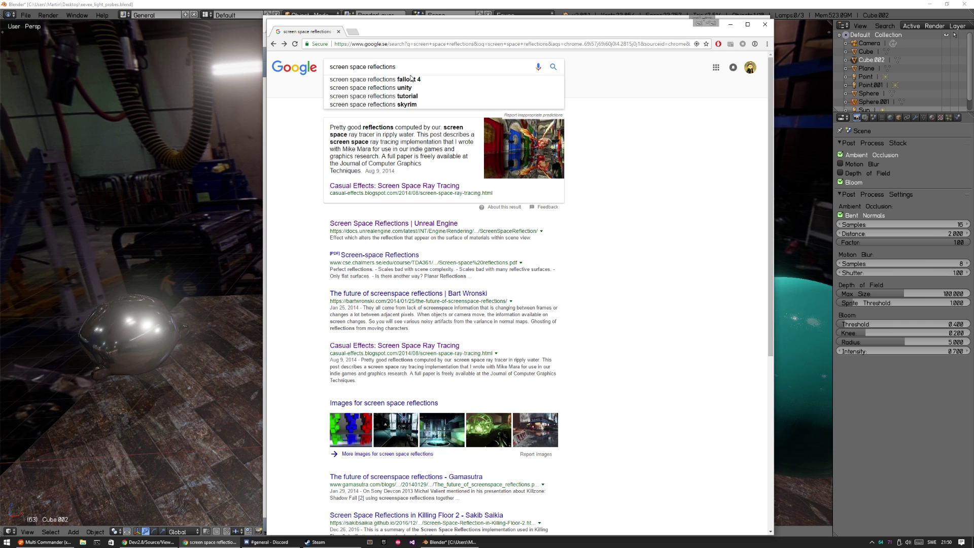
pyautogui.write('dice')
pyautogui.press('Return')
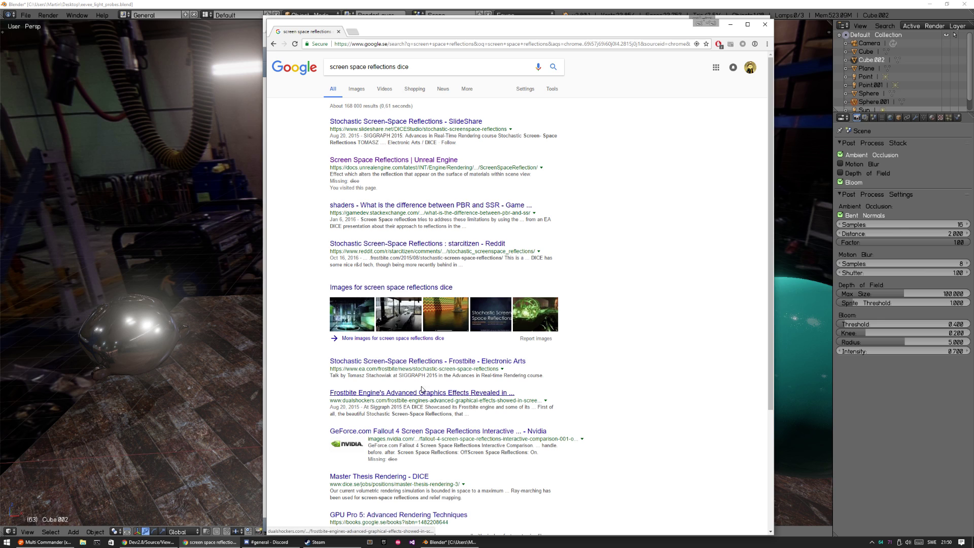
pyautogui.click(420, 362)
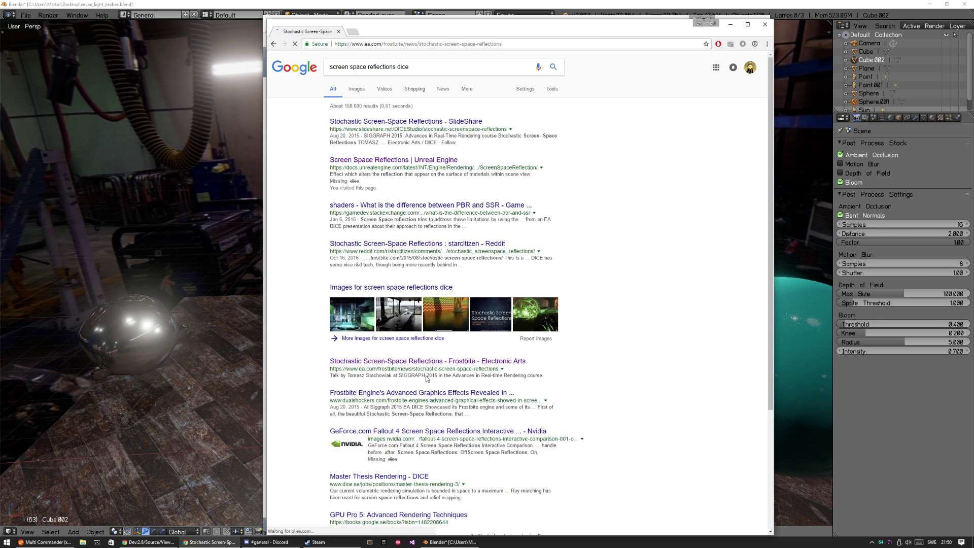
# Step: Page through the embedded Stochastic Screen-Space Reflections slides up to slide 12, "Previous work"
pyautogui.scroll(-3, 610, 351)
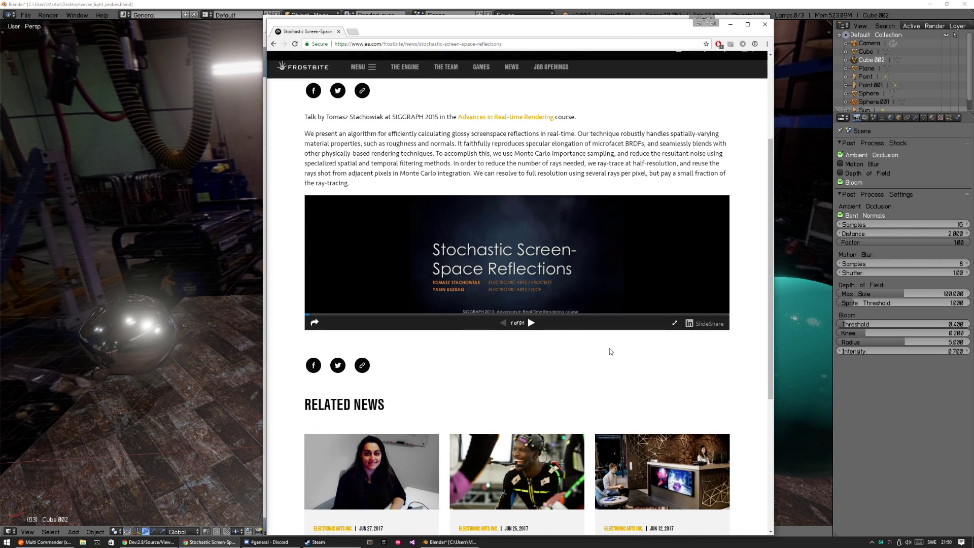
pyautogui.click(531, 323)
pyautogui.click(530, 323)
pyautogui.click(530, 323)
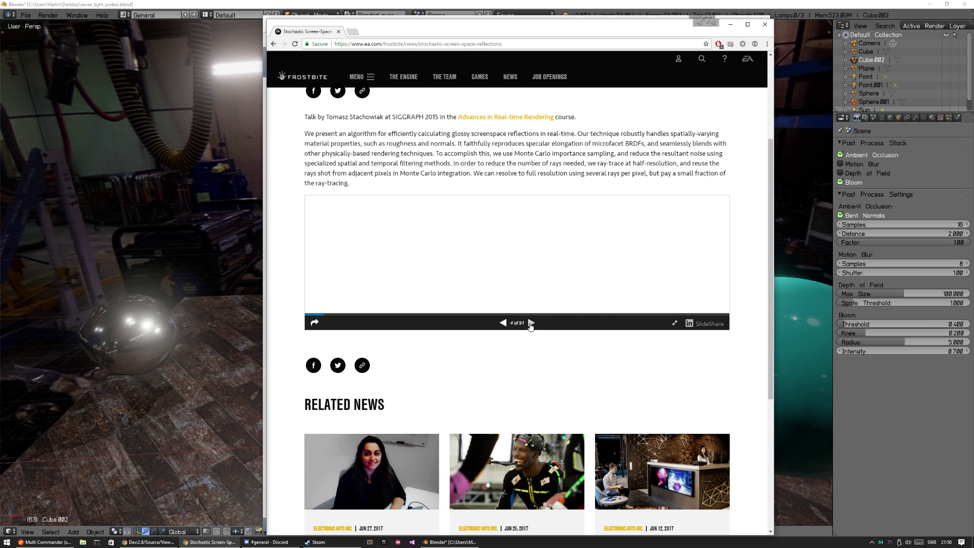
pyautogui.click(530, 323)
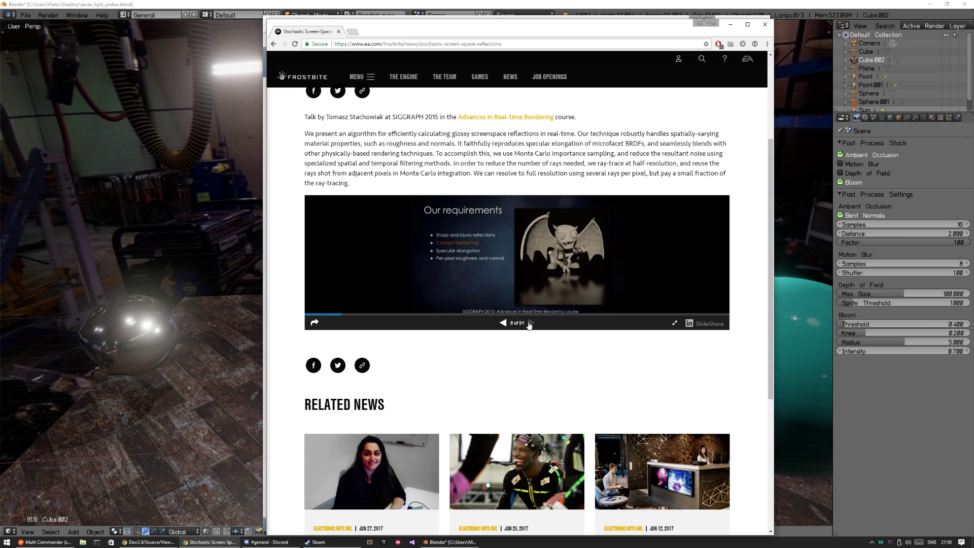
pyautogui.click(530, 322)
pyautogui.click(531, 323)
pyautogui.click(530, 322)
pyautogui.click(531, 323)
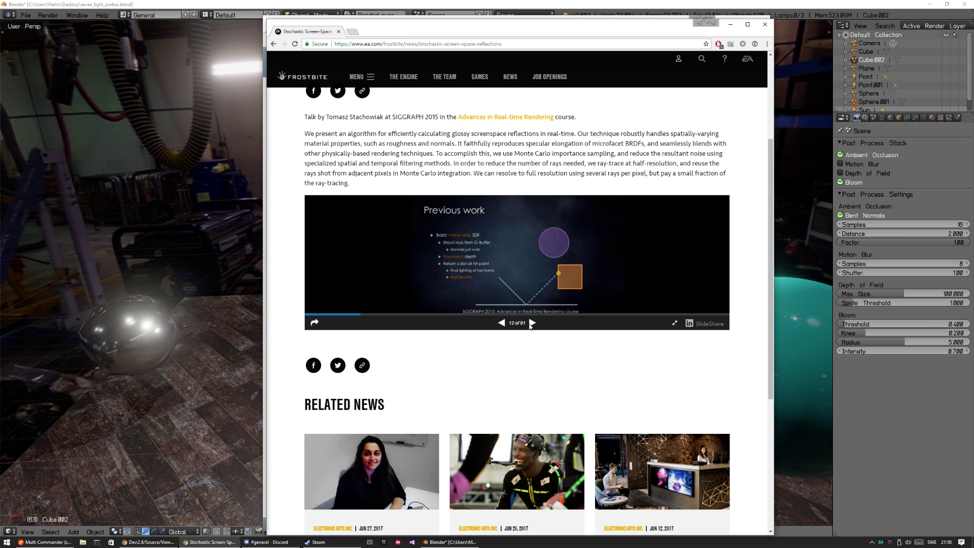
# Step: Continue through the slide deck to the half-resolution example with 4 rays and 1 resolve sample
pyautogui.scroll(3, 540, 350)
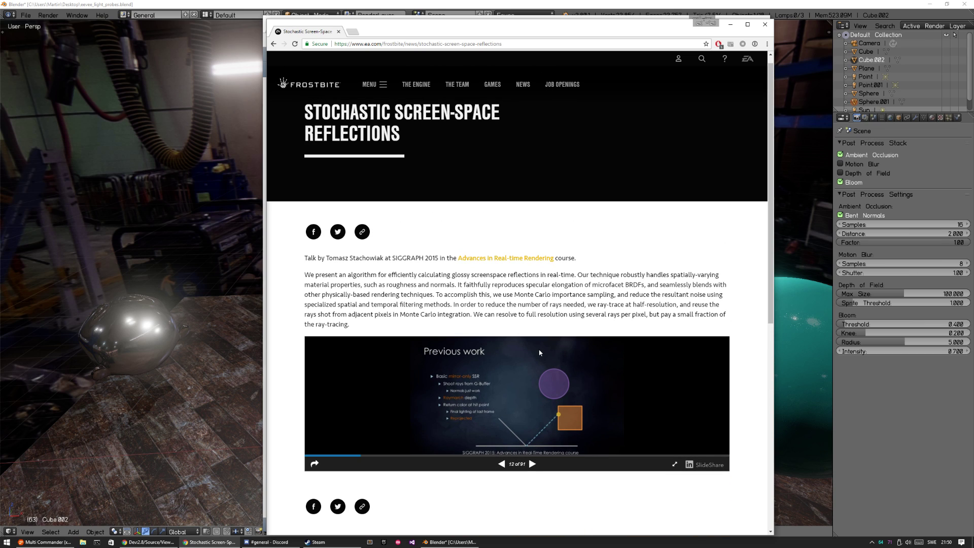
pyautogui.scroll(-2, 540, 345)
pyautogui.click(532, 380)
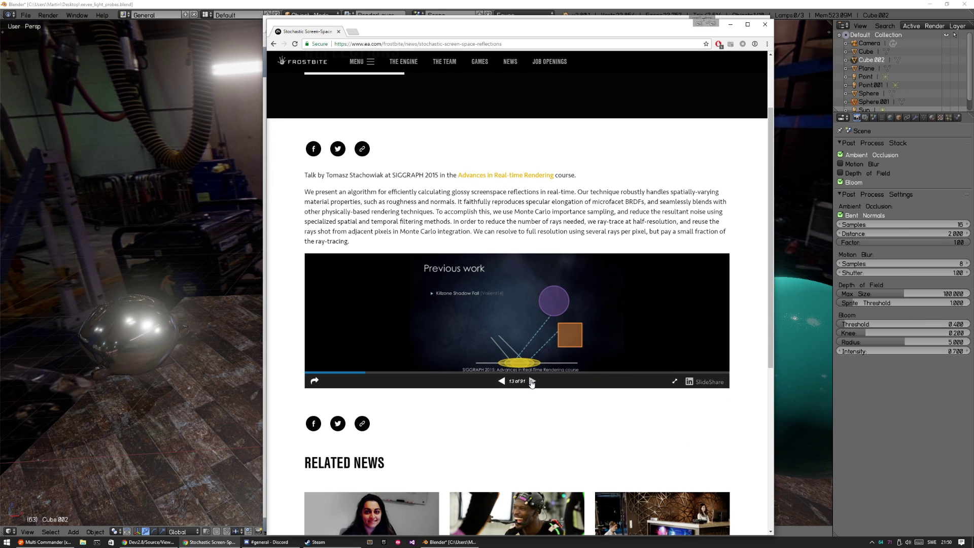
pyautogui.click(531, 380)
pyautogui.click(532, 380)
pyautogui.click(530, 380)
pyautogui.click(530, 382)
pyautogui.click(531, 382)
pyautogui.click(531, 382)
pyautogui.click(532, 382)
pyautogui.click(532, 383)
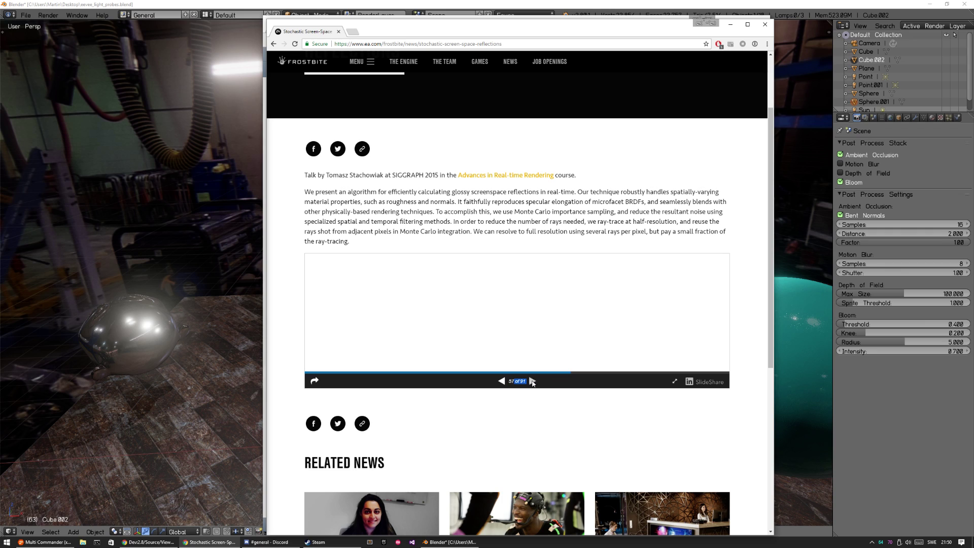
pyautogui.click(532, 381)
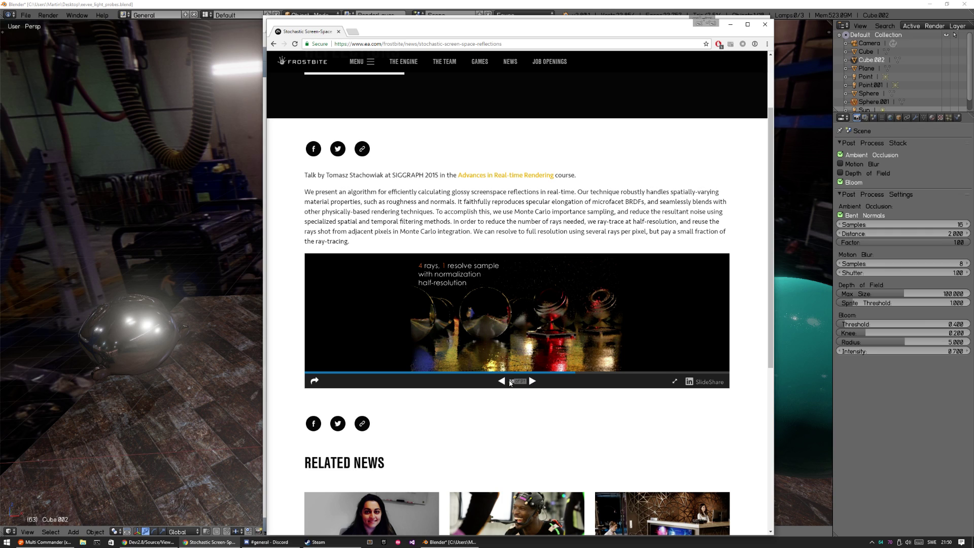
# Step: Advance through the slide deck past "Sparse raytracing" and "Multi-pixel resolve" to the "Performance" slide
pyautogui.click(531, 382)
pyautogui.click(531, 382)
pyautogui.click(531, 382)
pyautogui.click(531, 382)
pyautogui.click(531, 383)
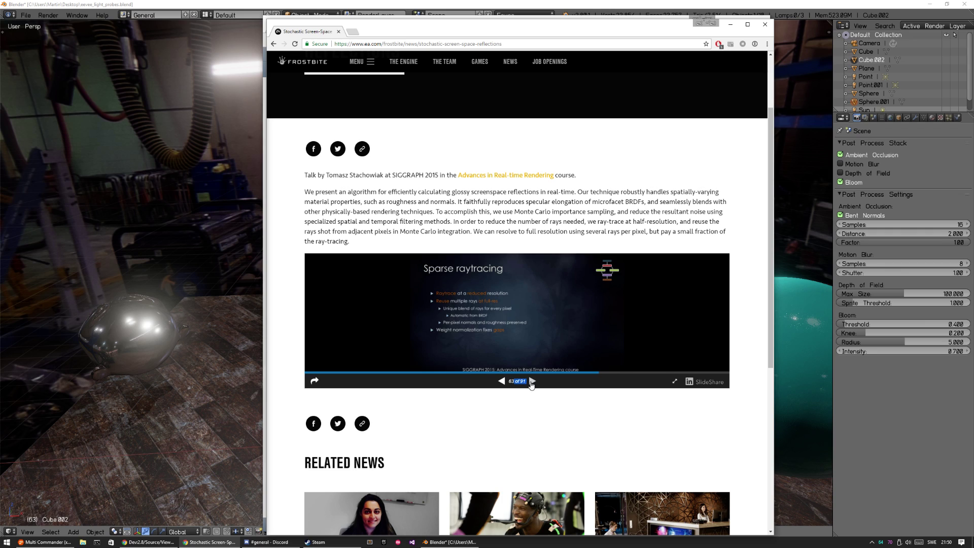
pyautogui.click(532, 382)
pyautogui.click(532, 381)
pyautogui.click(532, 381)
pyautogui.click(532, 381)
pyautogui.click(532, 381)
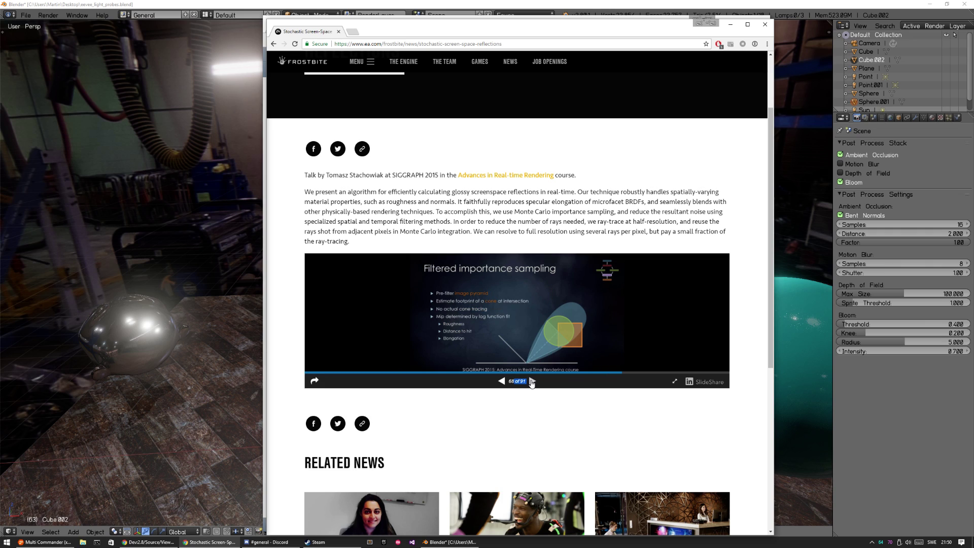
pyautogui.click(532, 382)
pyautogui.click(532, 381)
pyautogui.click(532, 382)
pyautogui.click(532, 381)
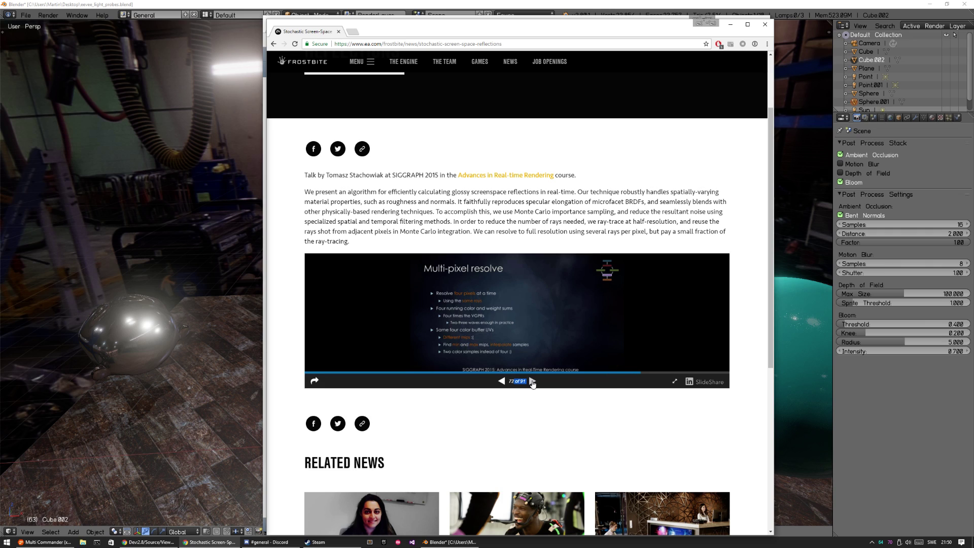
pyautogui.click(532, 381)
pyautogui.click(532, 382)
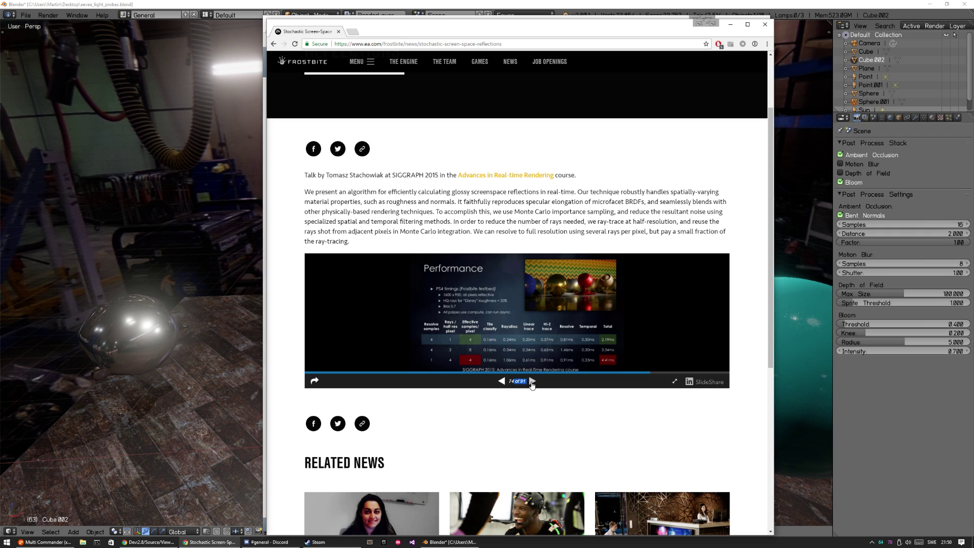
# Step: Continue past the "Video" slide to the "Bonus slides" title slide
pyautogui.click(532, 382)
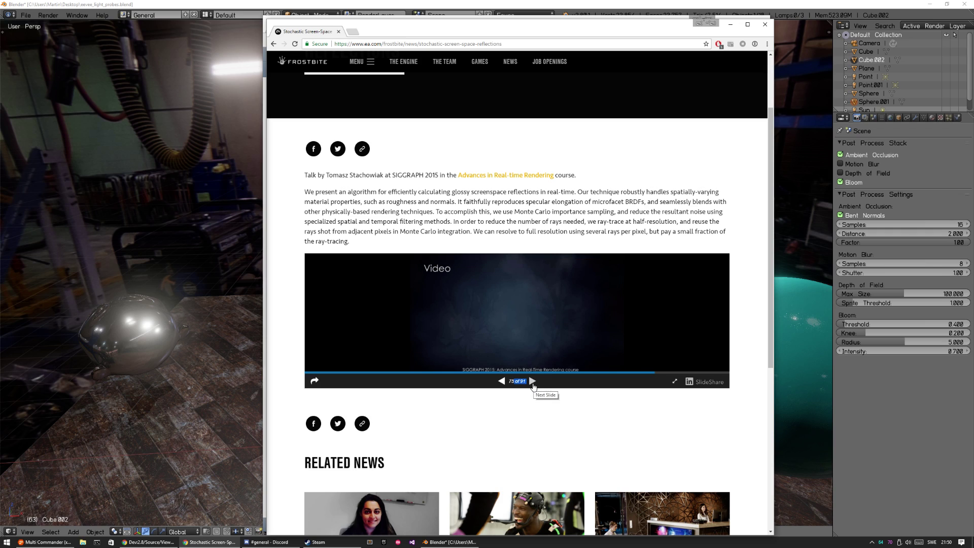
pyautogui.click(532, 381)
pyautogui.click(533, 381)
pyautogui.click(532, 381)
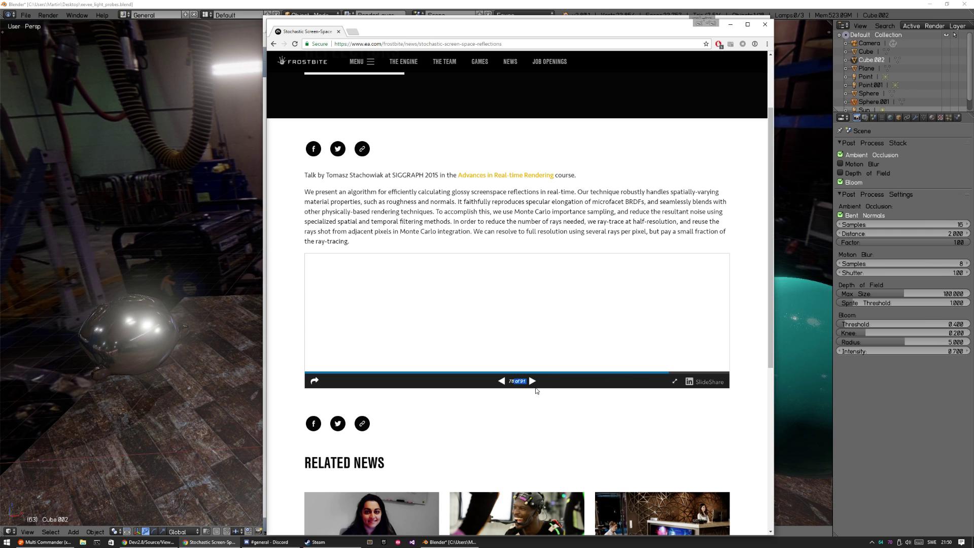
pyautogui.click(533, 382)
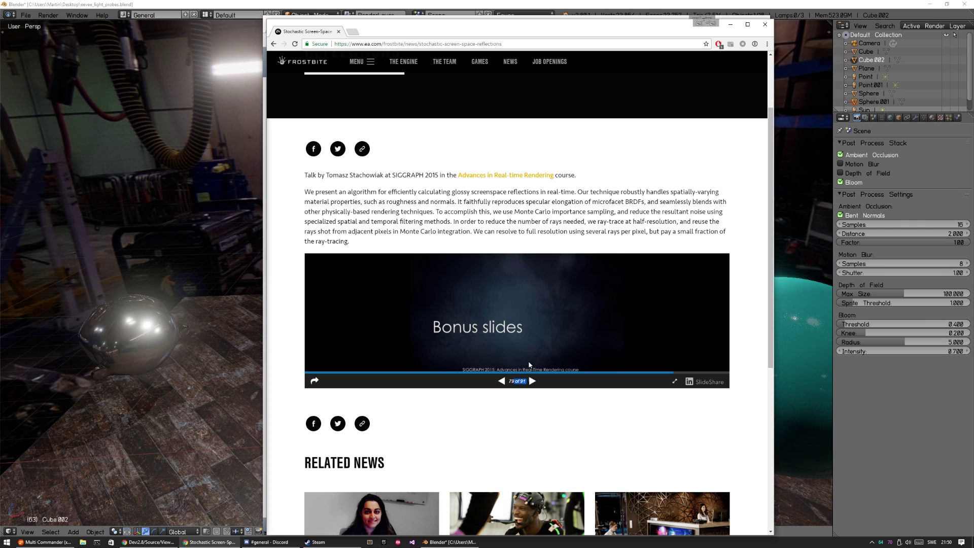
# Step: Page through the bonus slides to the end of the deck, slide 91
pyautogui.click(533, 381)
pyautogui.click(532, 381)
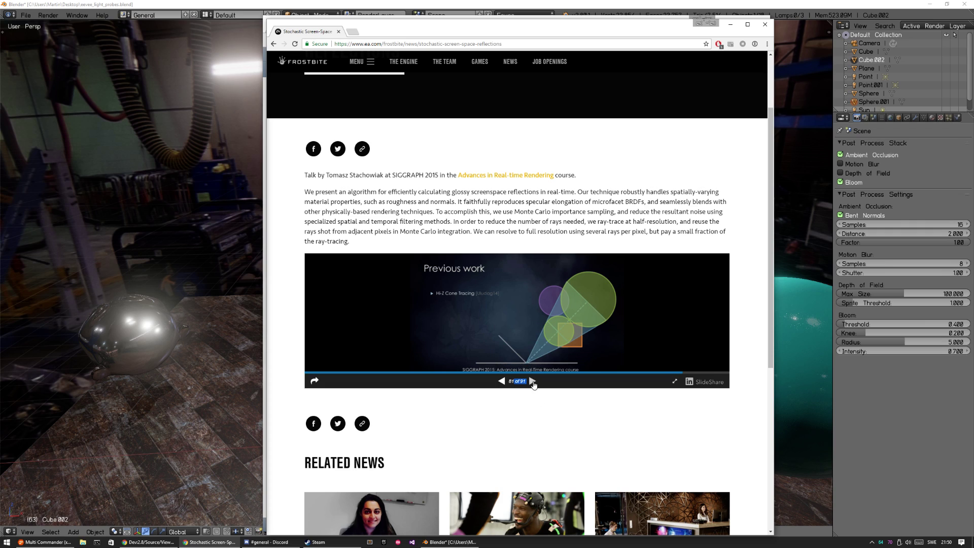
pyautogui.click(533, 382)
pyautogui.click(533, 381)
pyautogui.click(533, 382)
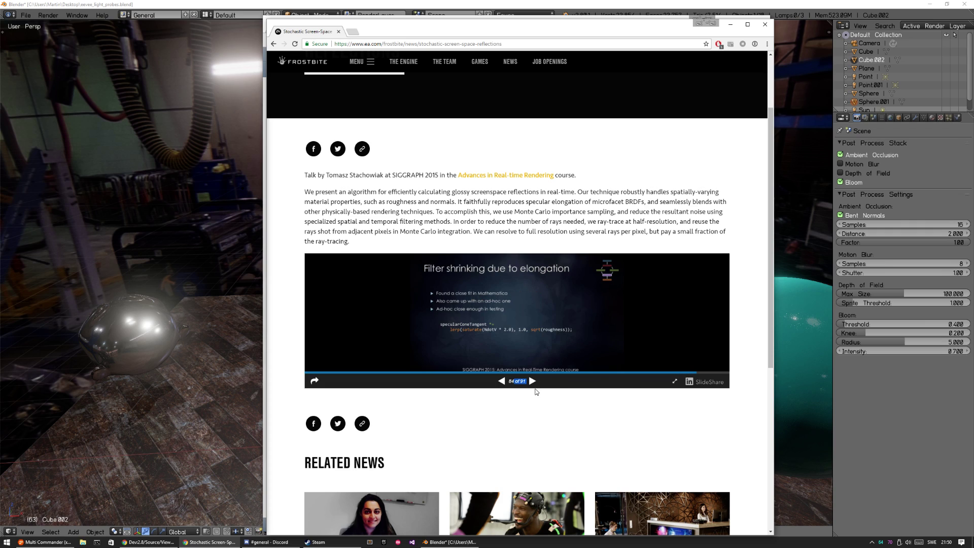
pyautogui.click(533, 381)
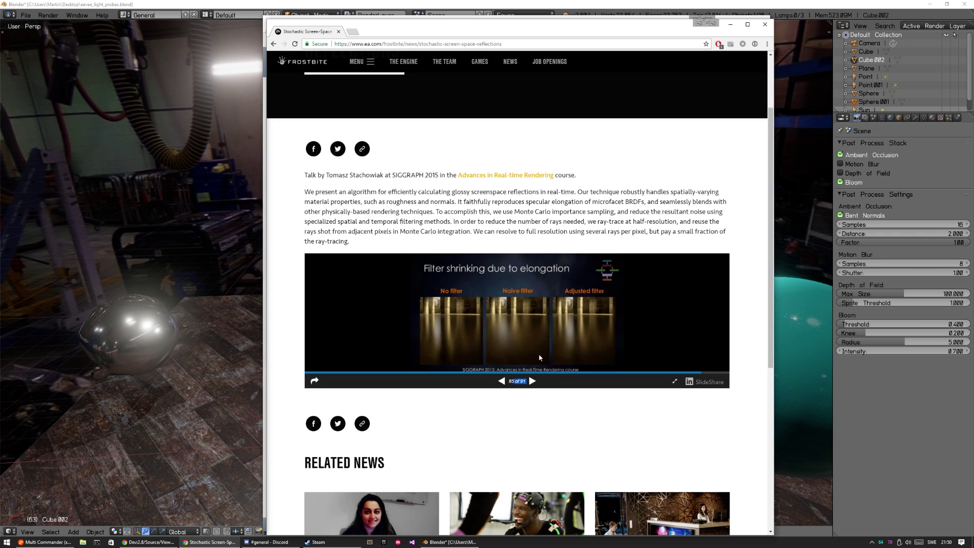
pyautogui.click(533, 382)
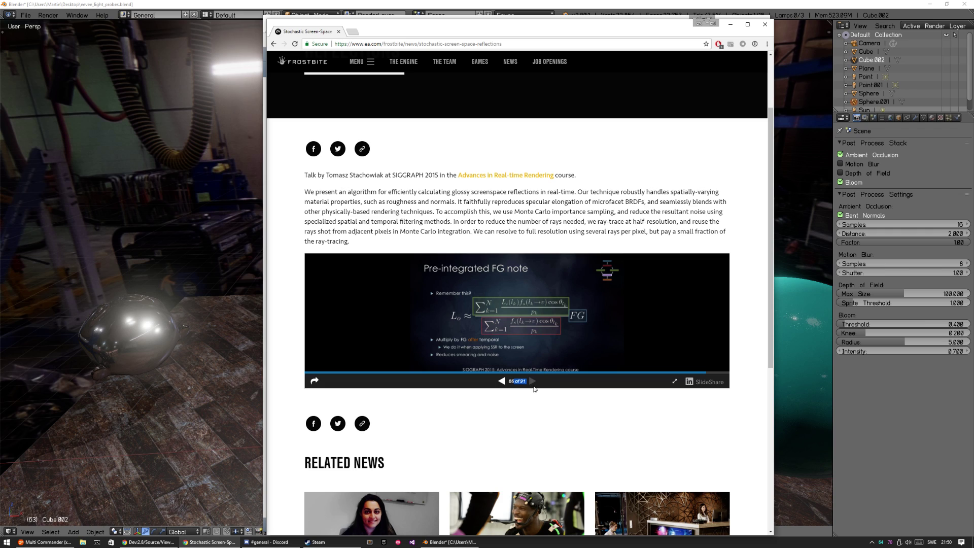
pyautogui.click(533, 382)
pyautogui.click(533, 382)
pyautogui.click(533, 382)
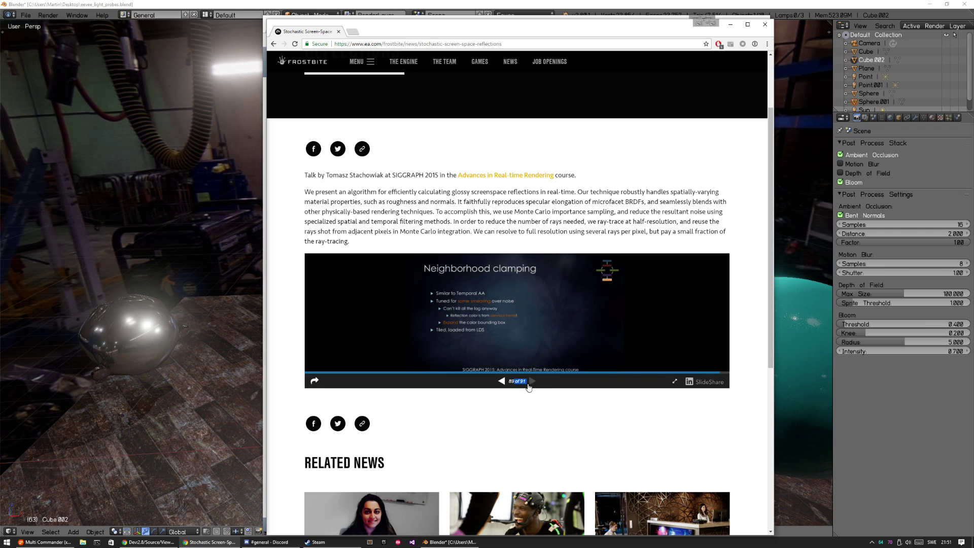
pyautogui.click(532, 380)
pyautogui.click(532, 381)
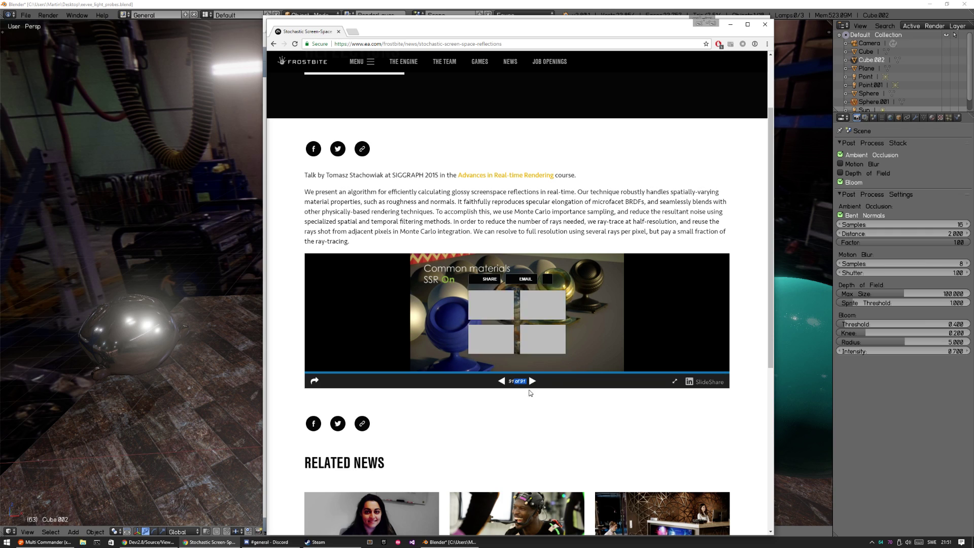
# Step: Page back from the end of the deck to the slides just before the "Bonus slides" title
pyautogui.click(502, 382)
pyautogui.click(503, 381)
pyautogui.click(502, 382)
pyautogui.click(503, 381)
pyautogui.click(503, 382)
pyautogui.click(503, 382)
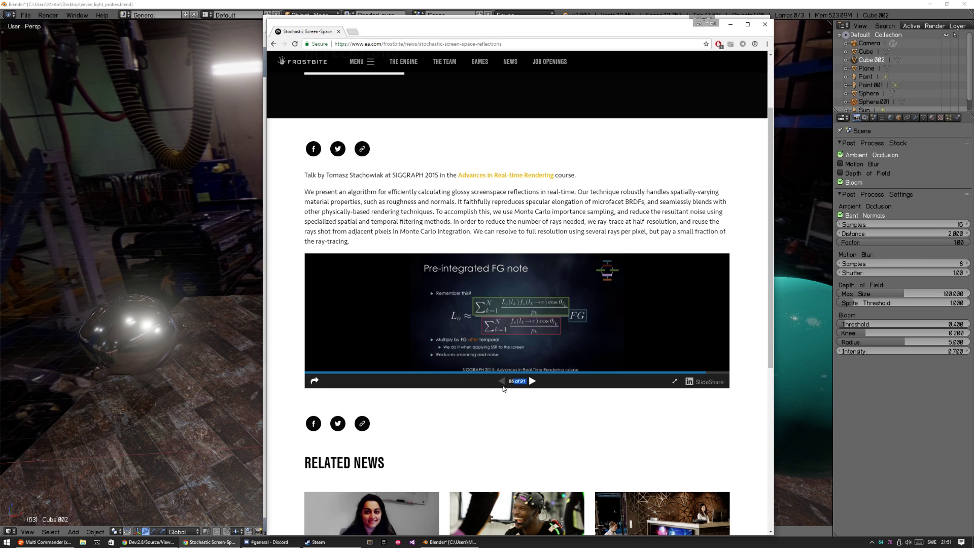
pyautogui.click(503, 381)
pyautogui.click(503, 381)
pyautogui.click(502, 383)
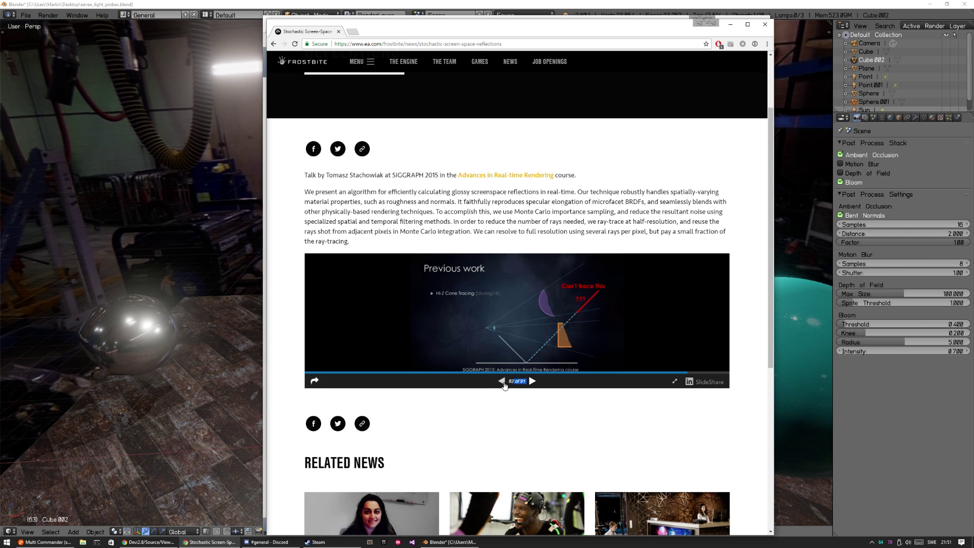
pyautogui.click(502, 382)
pyautogui.click(502, 382)
pyautogui.click(502, 382)
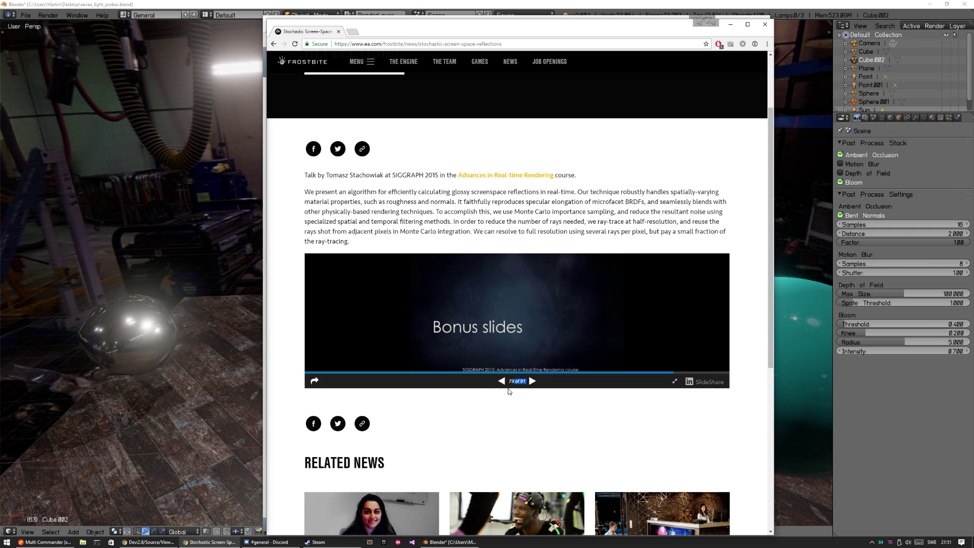
pyautogui.click(501, 381)
pyautogui.click(502, 381)
pyautogui.click(501, 382)
# Step: Close the Frostbite page and return to the Eevee roadmap on the Blender wiki
pyautogui.rightClick(502, 383)
pyautogui.click(485, 407)
pyautogui.hotkey('ctrl', 'w')
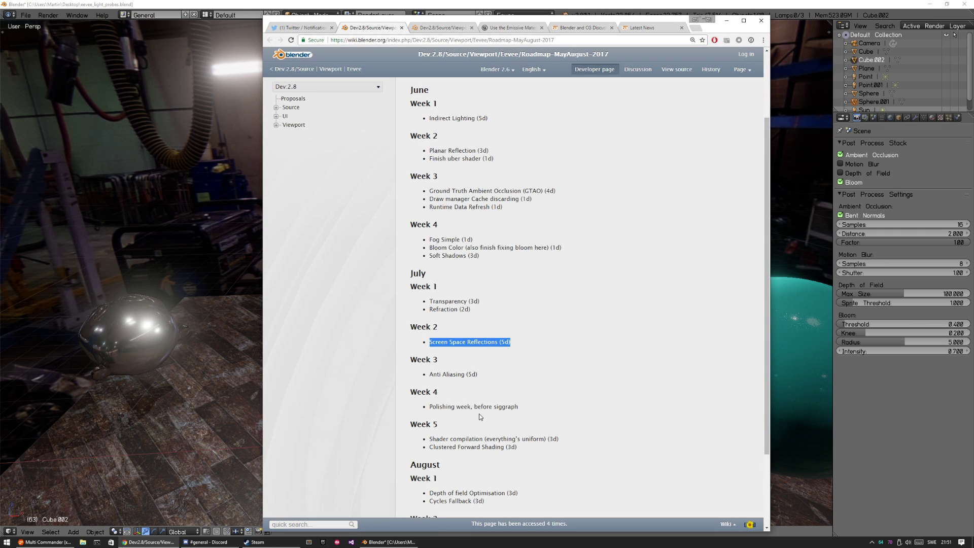
# Step: Highlight the Transparency and Refraction entries under July Week 1 of the roadmap, and clear the highlight
pyautogui.click(439, 366)
pyautogui.moveTo(434, 303); pyautogui.dragTo(509, 315)
pyautogui.click(466, 316)
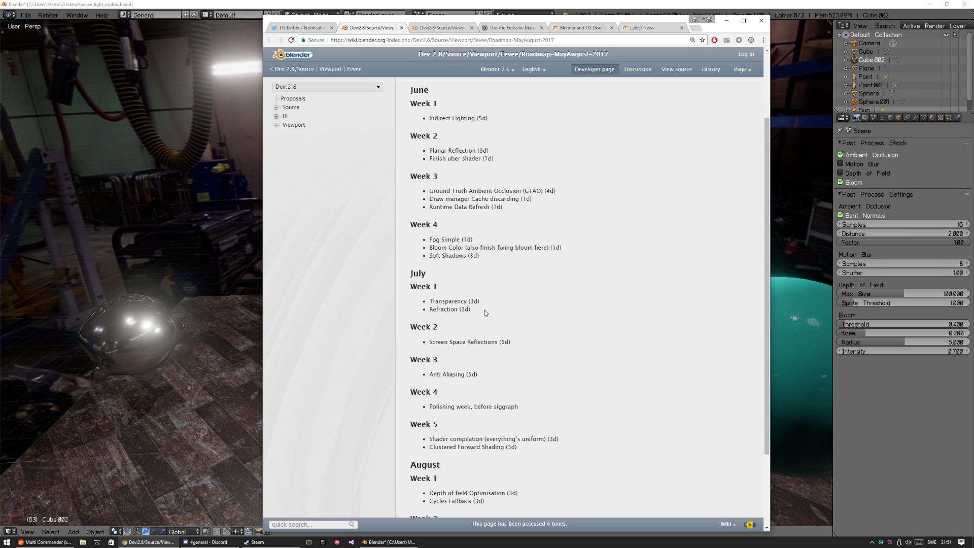